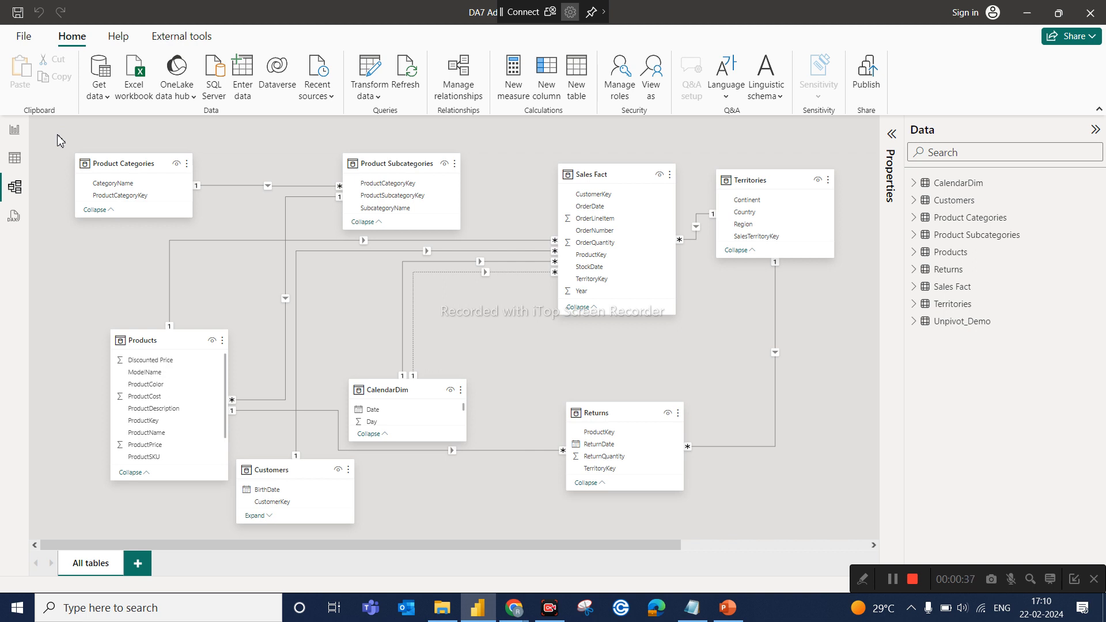
# Step: Switch to the Google Meet call, admit the waiting participant, and return to the Power BI model
pyautogui.moveTo(518, 612)
pyautogui.click(460, 530)
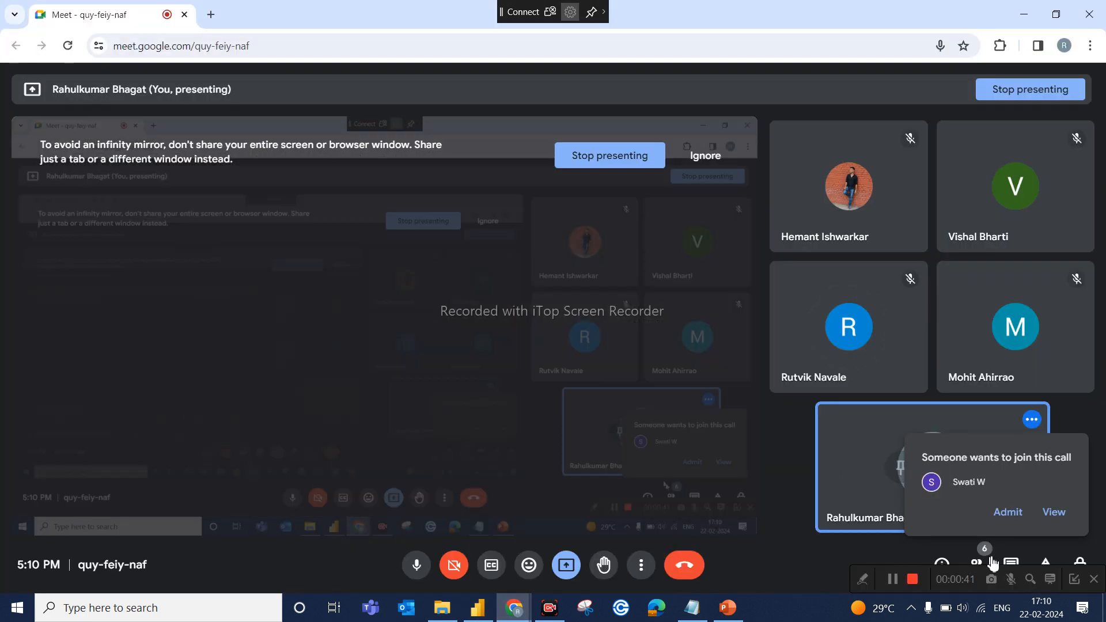
pyautogui.click(1009, 523)
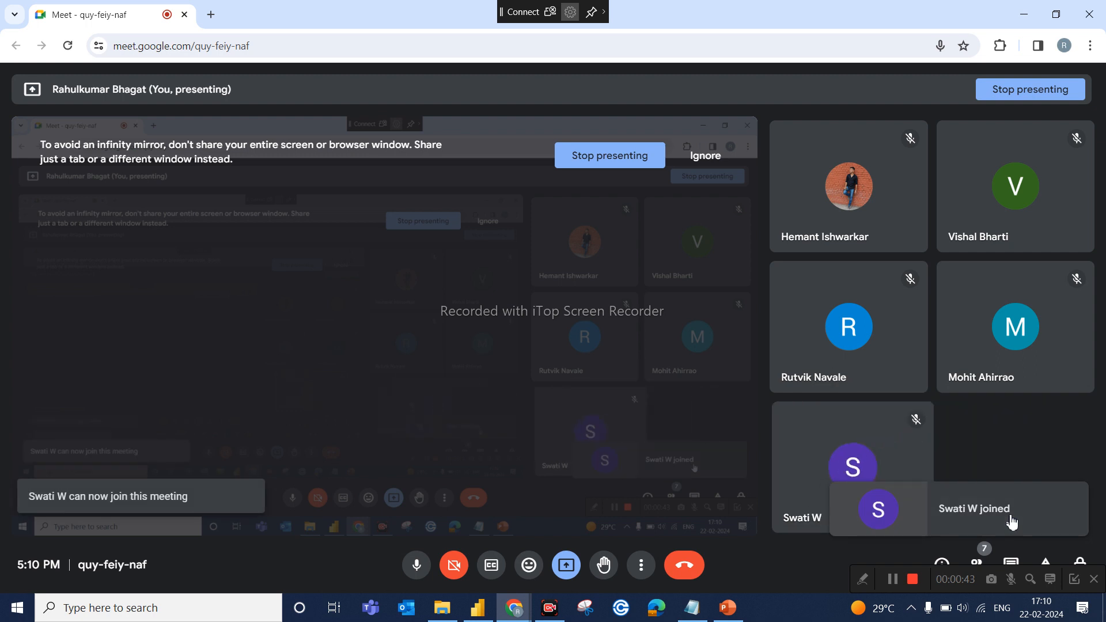
pyautogui.click(478, 611)
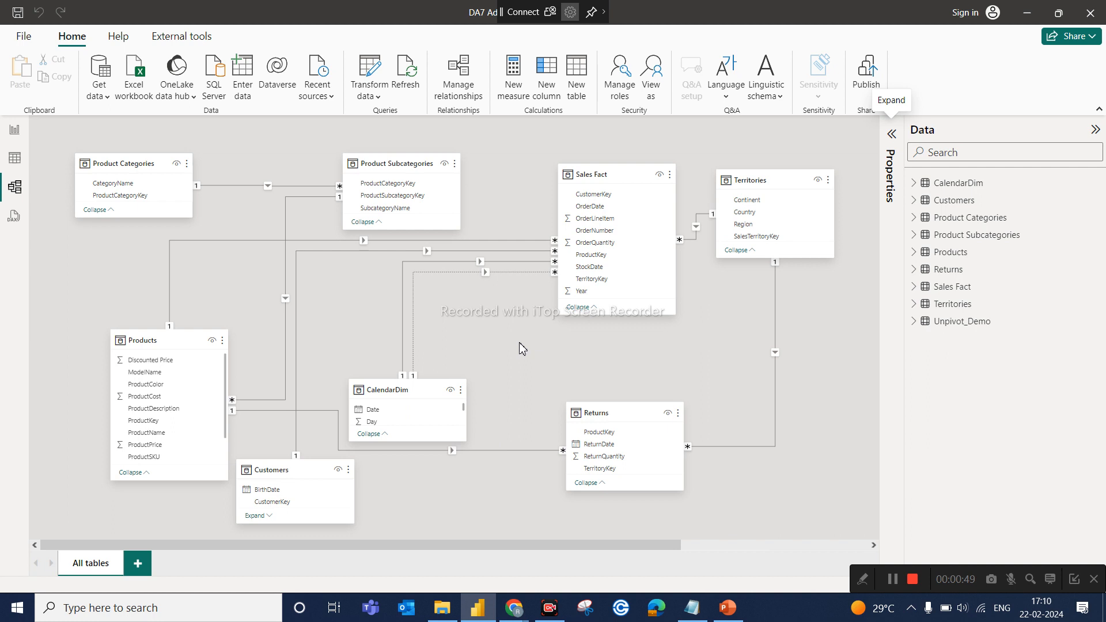
# Step: Collapse the Data pane beside the model diagram, look through the report, table and model views, and return to the report canvas
pyautogui.click(1096, 131)
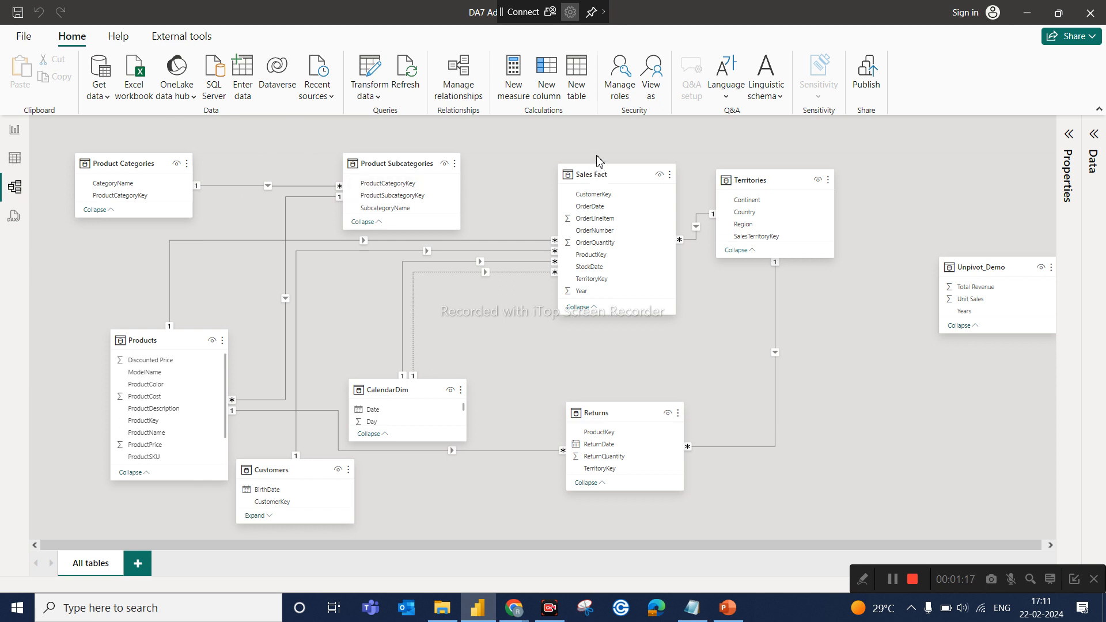
pyautogui.click(12, 136)
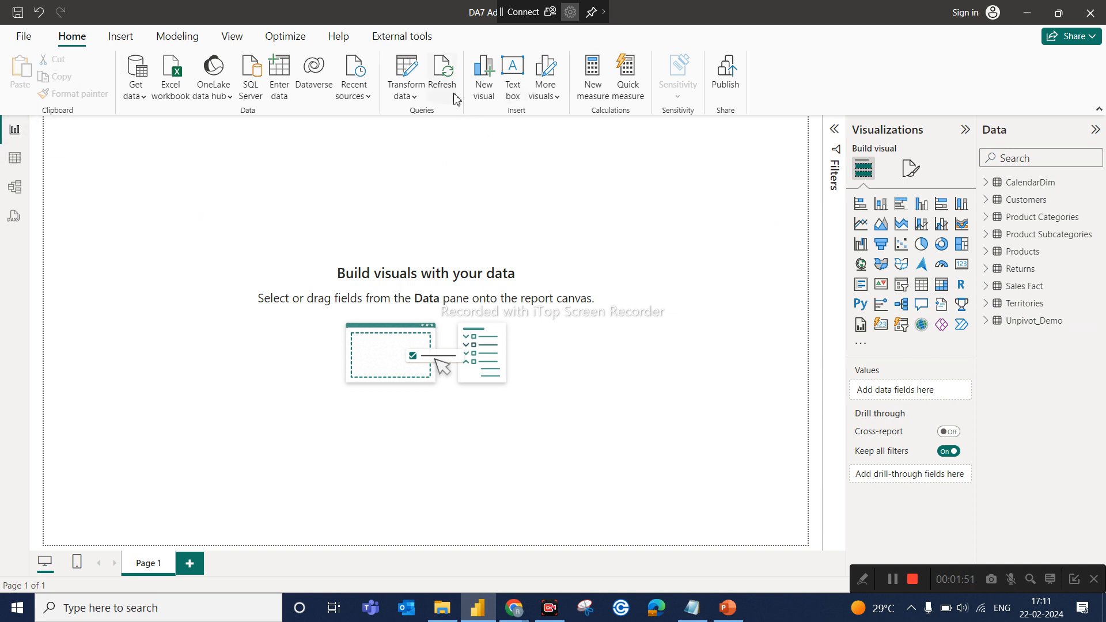
pyautogui.click(21, 167)
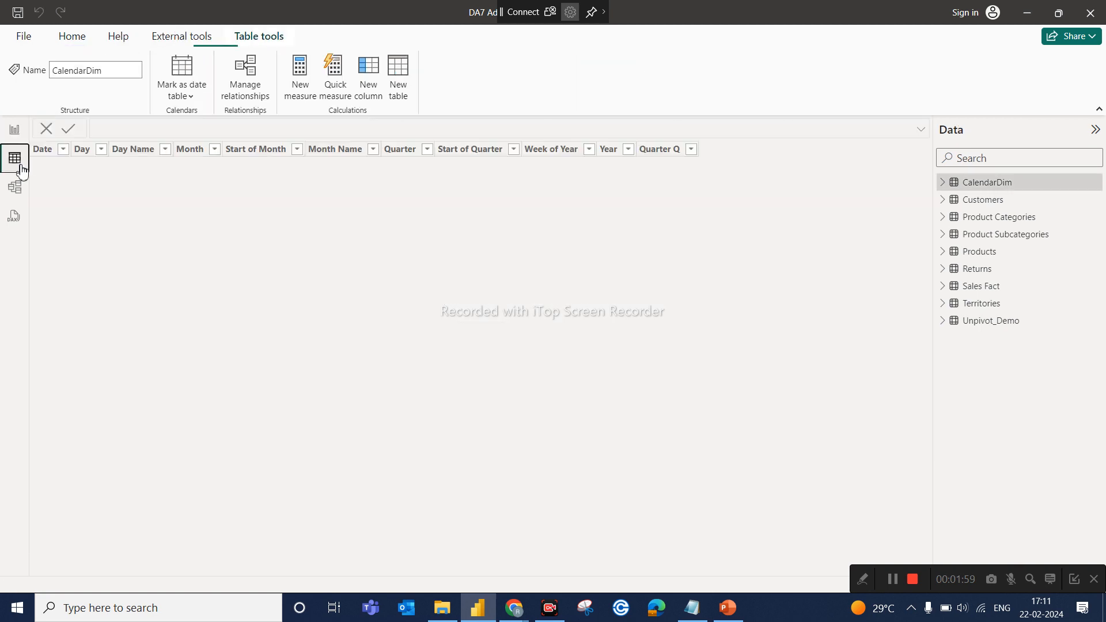
pyautogui.click(21, 189)
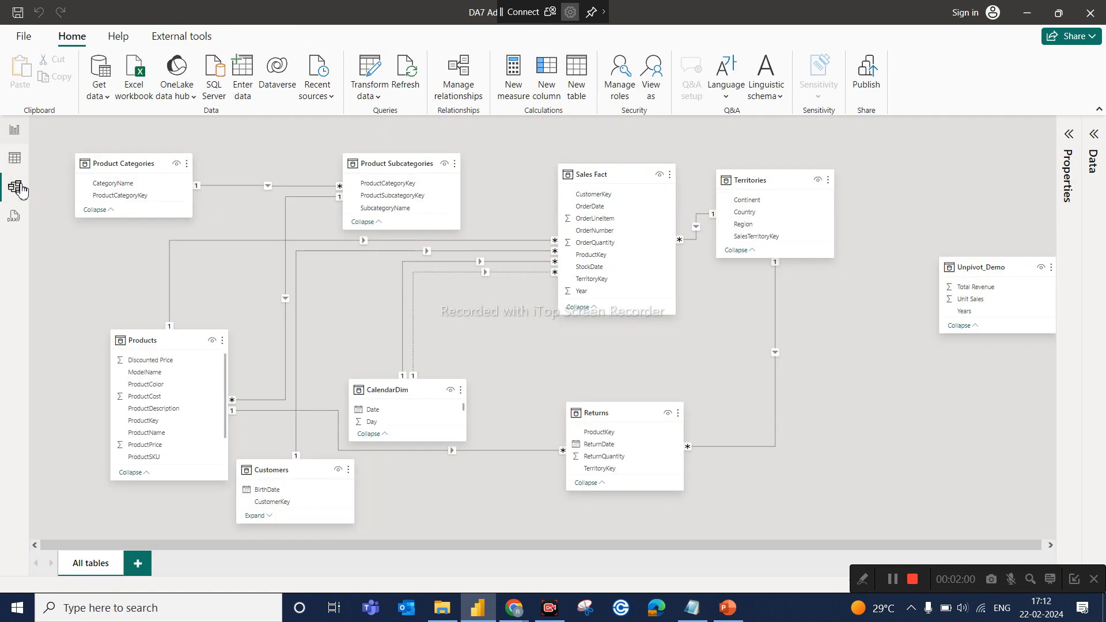
pyautogui.click(15, 135)
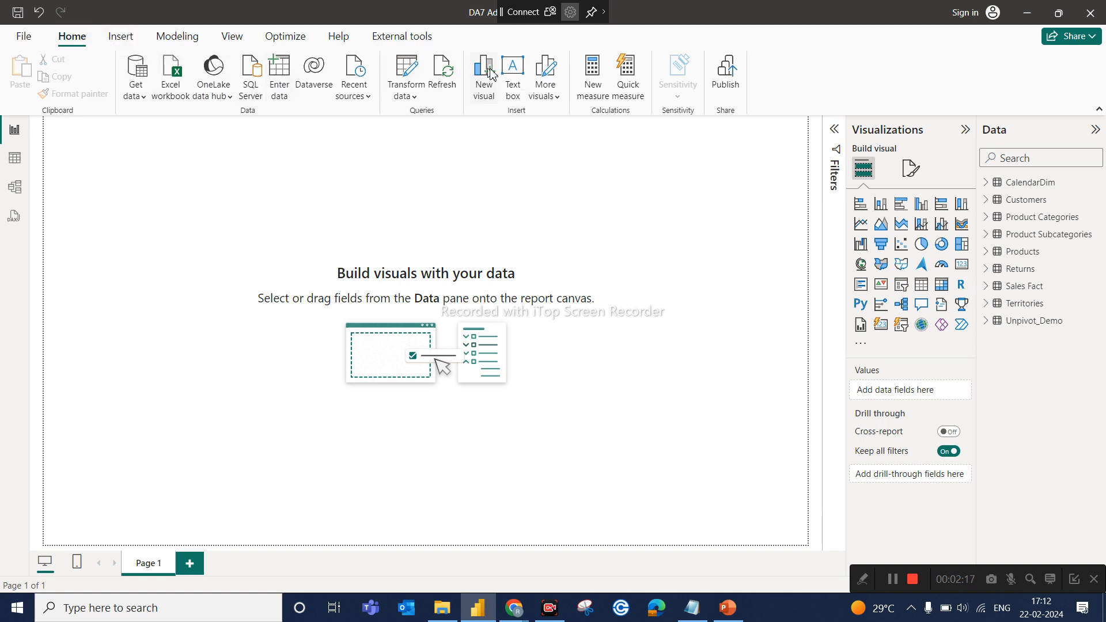
# Step: Review the insert, modeling, view and external tools commands available for the report page
pyautogui.click(121, 36)
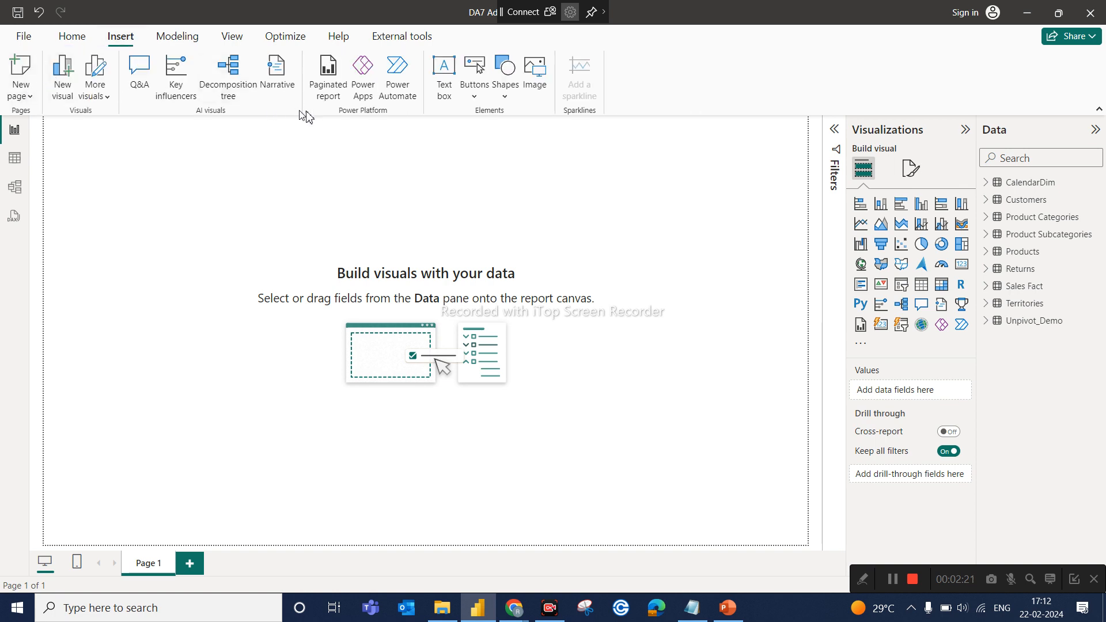
pyautogui.click(173, 36)
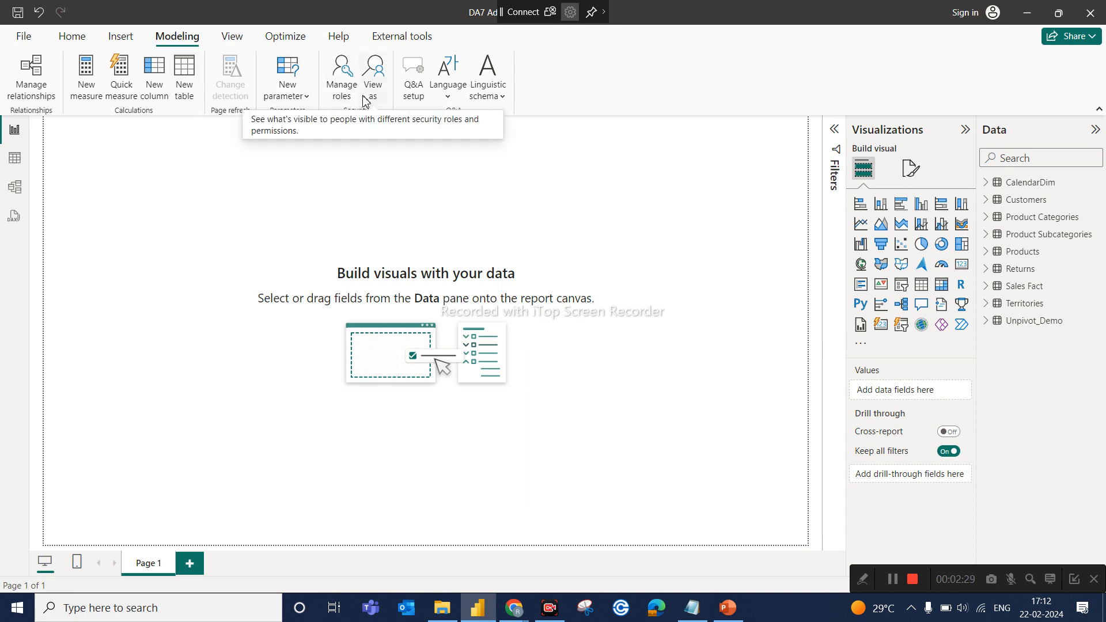
pyautogui.click(232, 36)
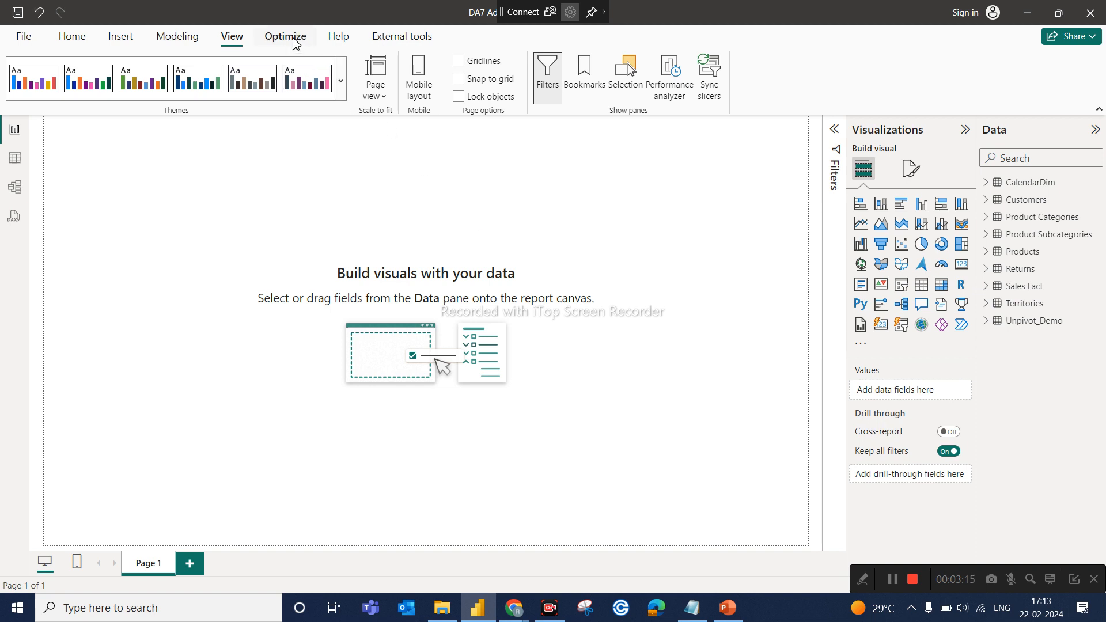
pyautogui.click(416, 42)
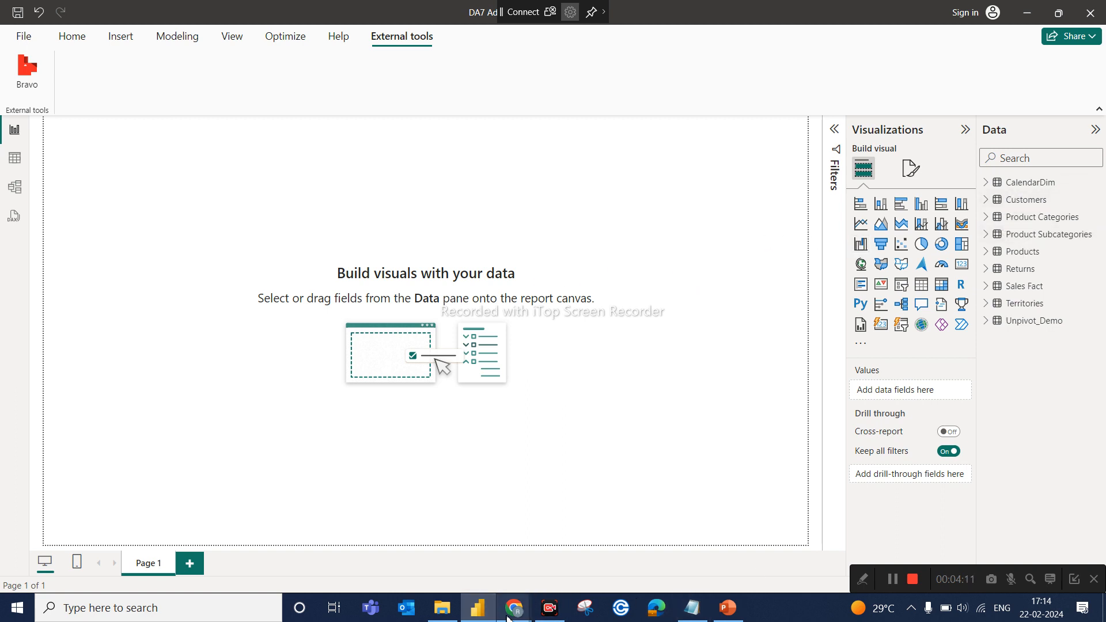
# Step: Switch to the Google Meet call, let the next waiting participant in, and return to the Power BI report
pyautogui.moveTo(514, 606)
pyautogui.click(470, 538)
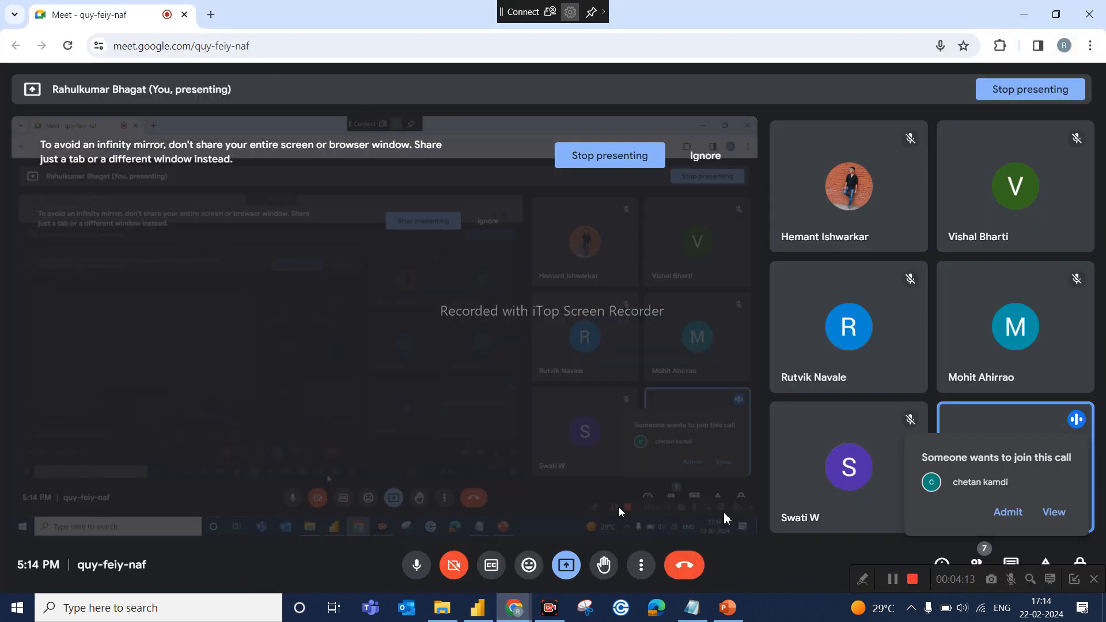
pyautogui.click(1008, 512)
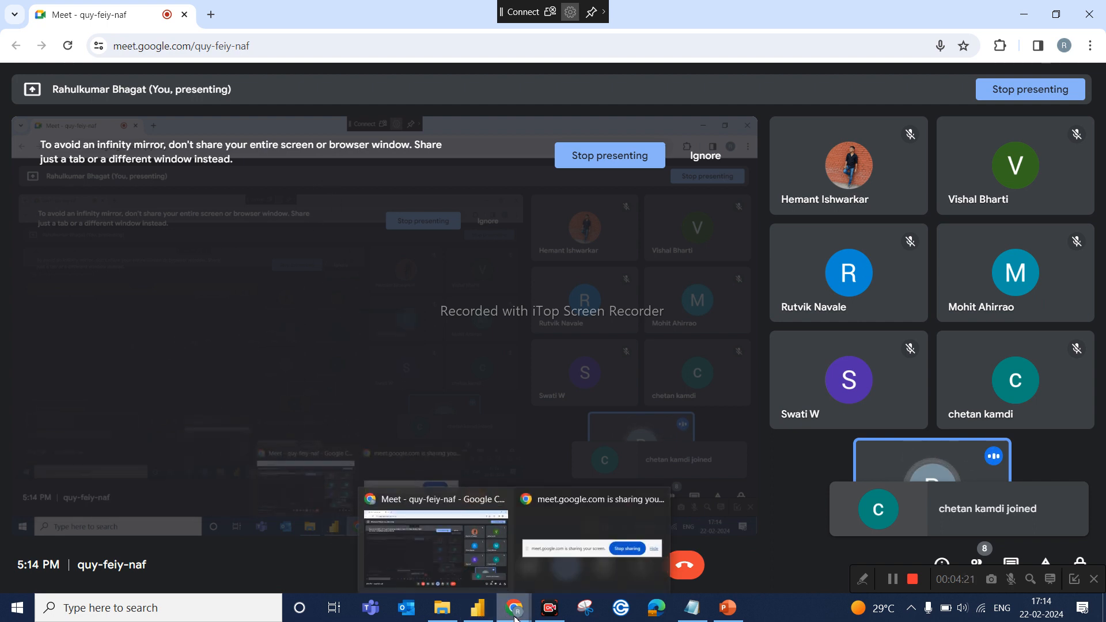
pyautogui.click(477, 615)
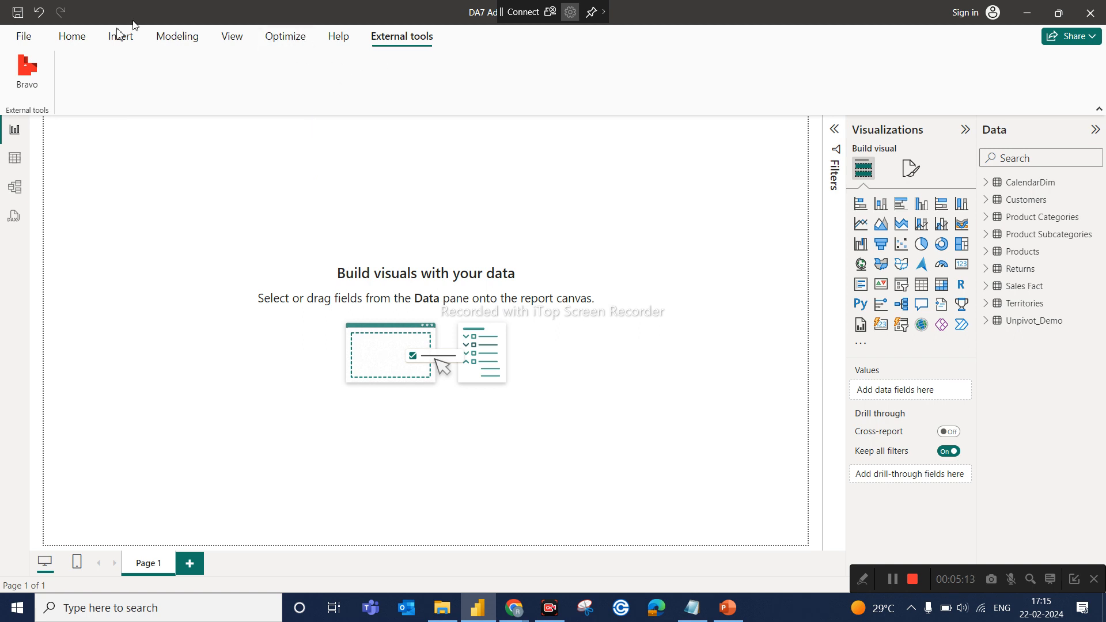
pyautogui.click(72, 37)
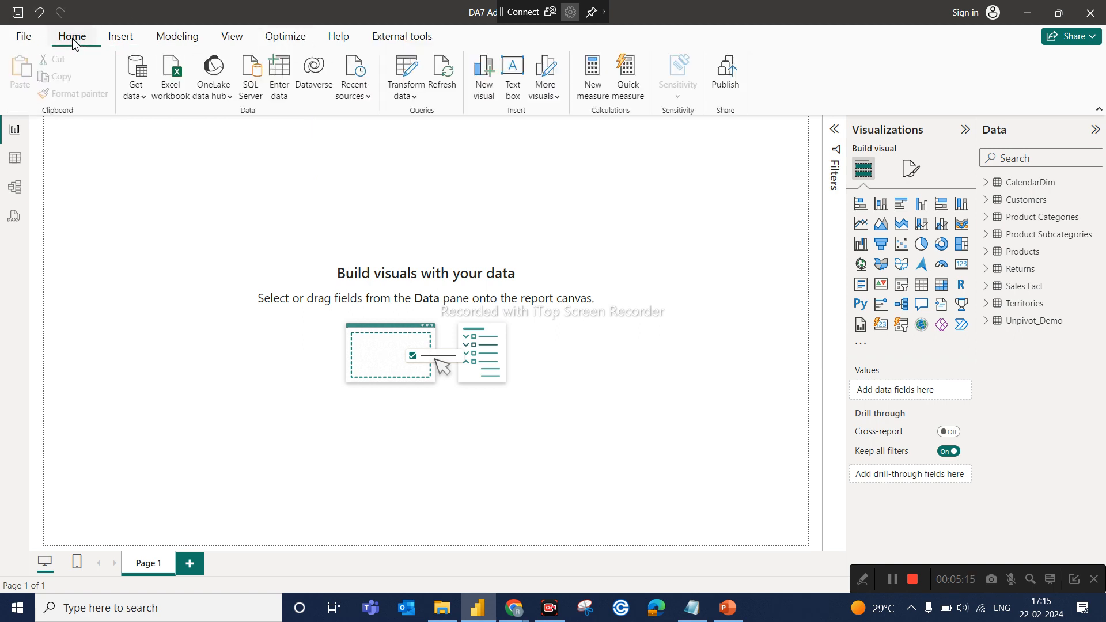
pyautogui.click(417, 39)
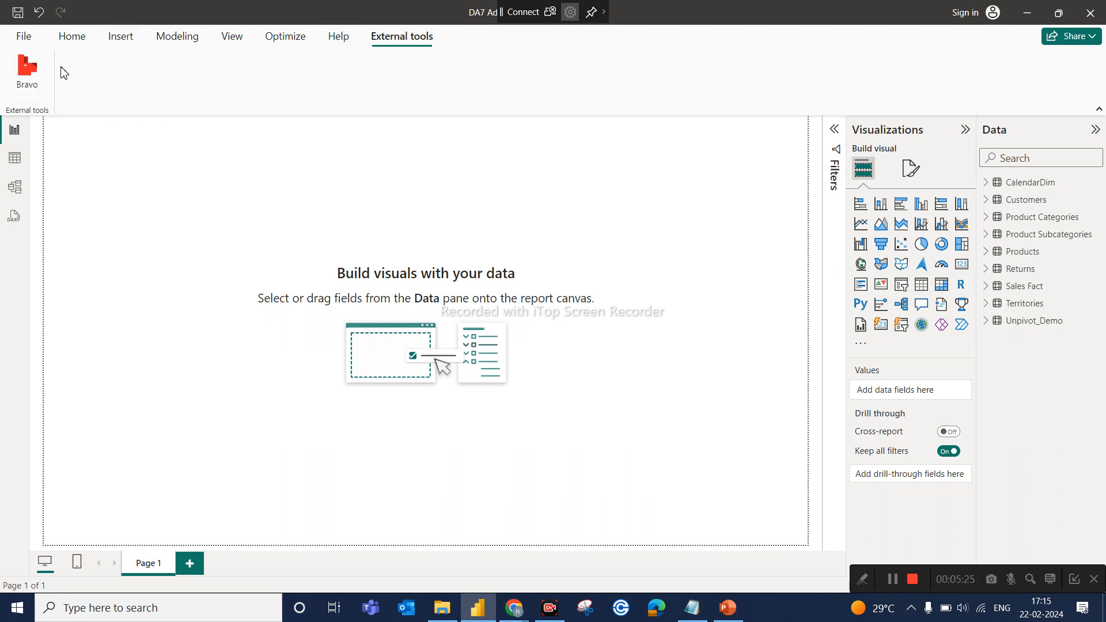
pyautogui.click(83, 43)
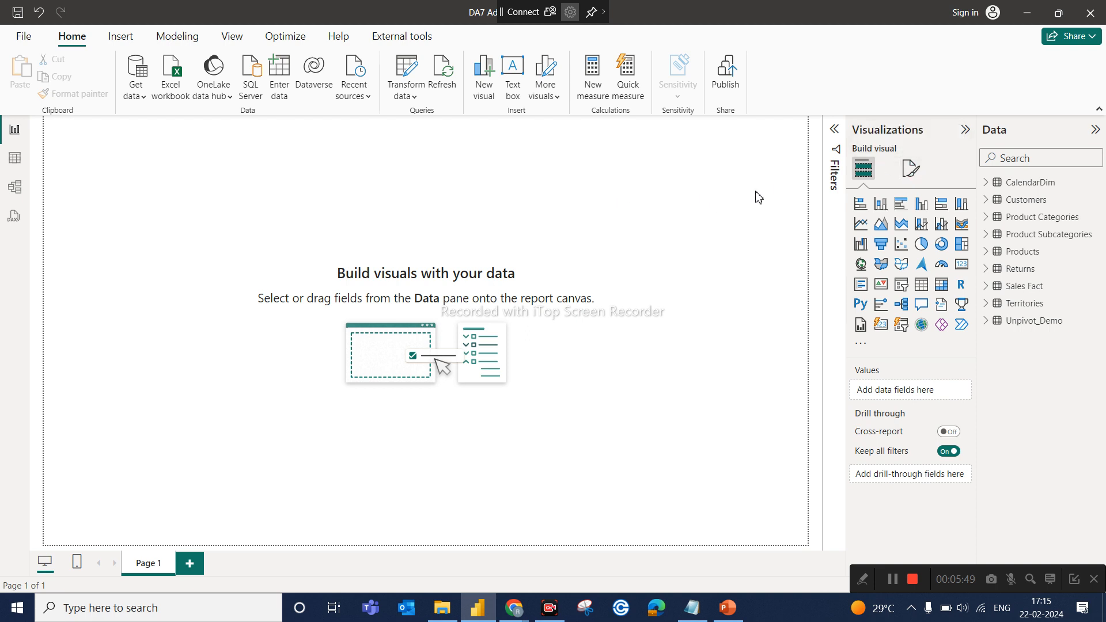
# Step: Examine the report page's format options, including the page information and the available canvas types
pyautogui.click(909, 169)
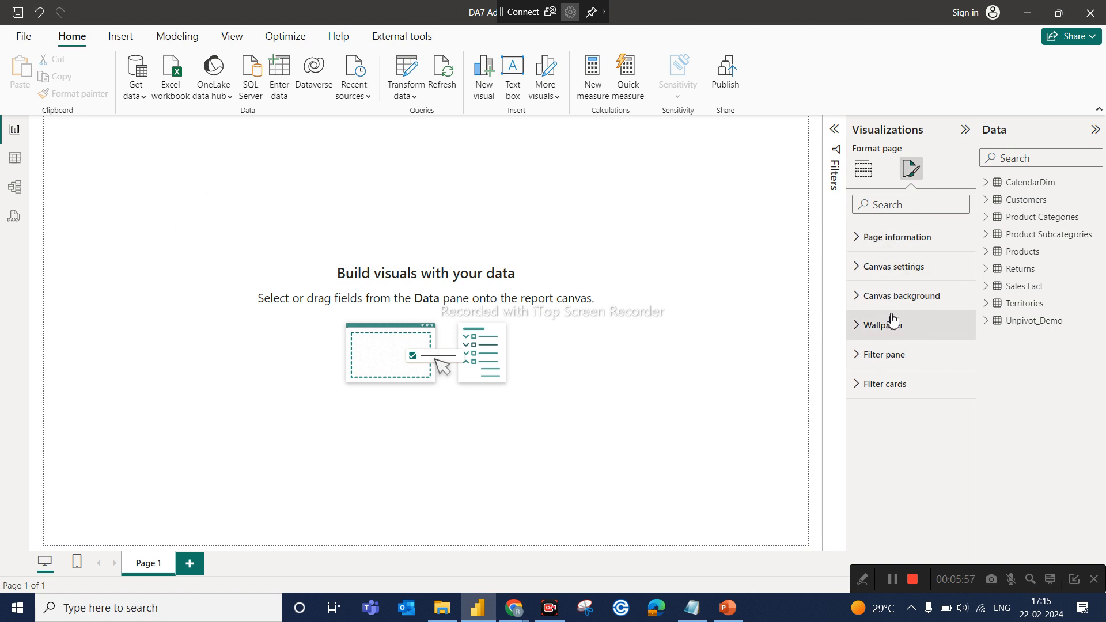
pyautogui.click(874, 249)
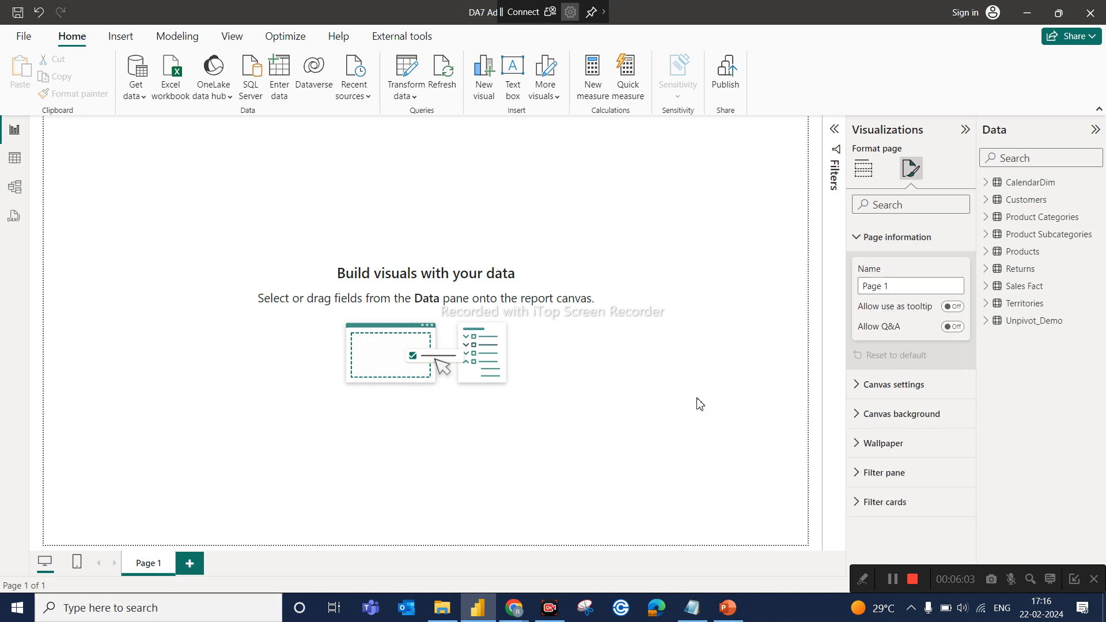
pyautogui.click(861, 239)
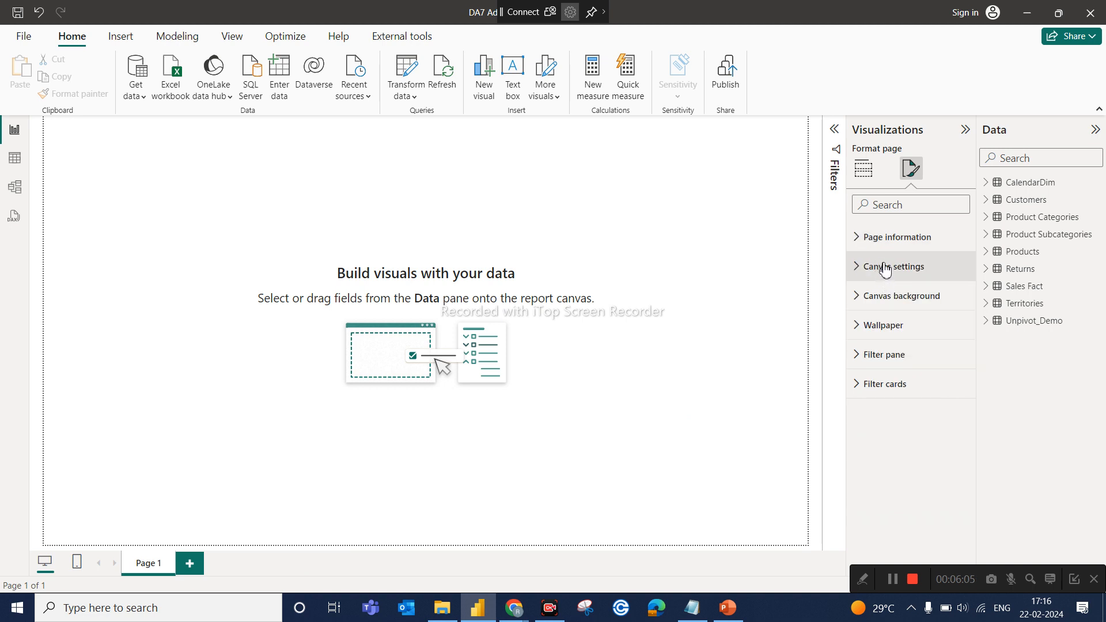
pyautogui.click(886, 268)
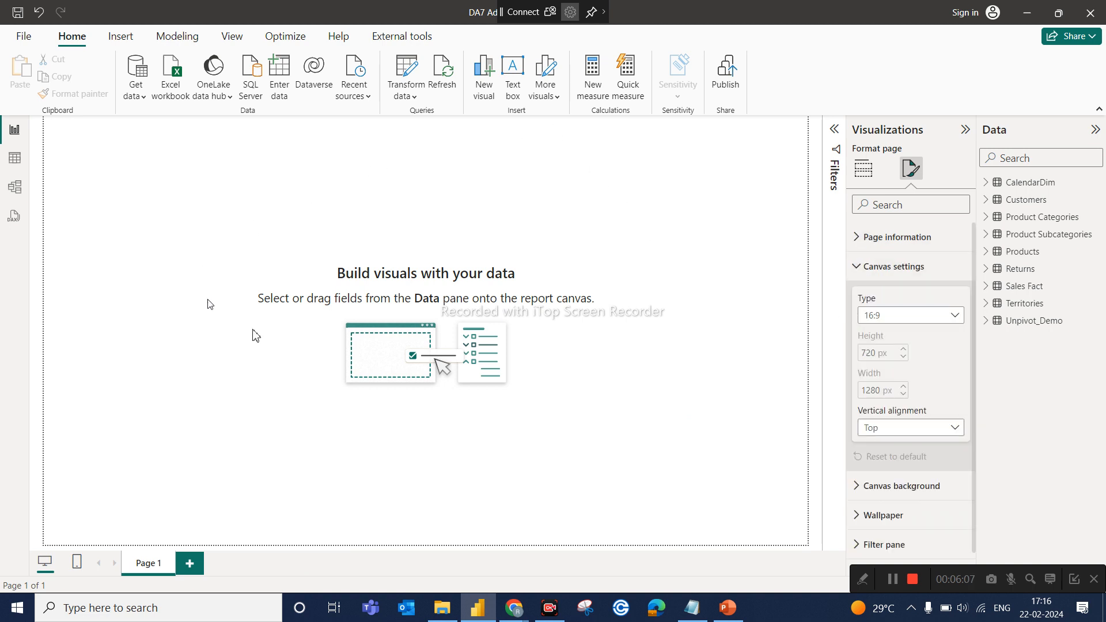
pyautogui.click(951, 323)
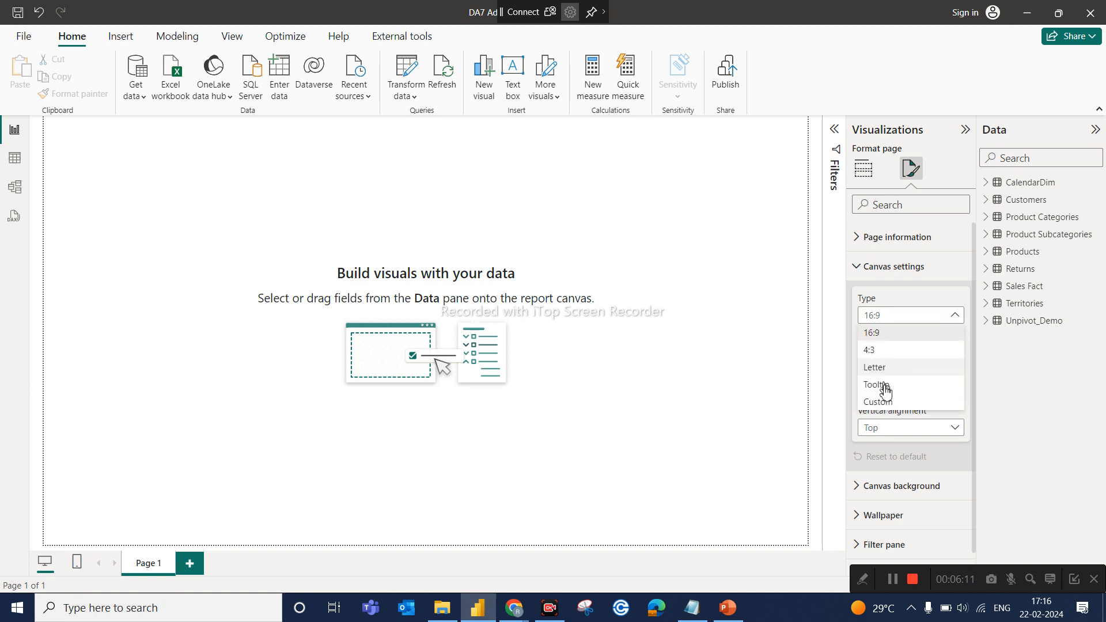
pyautogui.click(815, 375)
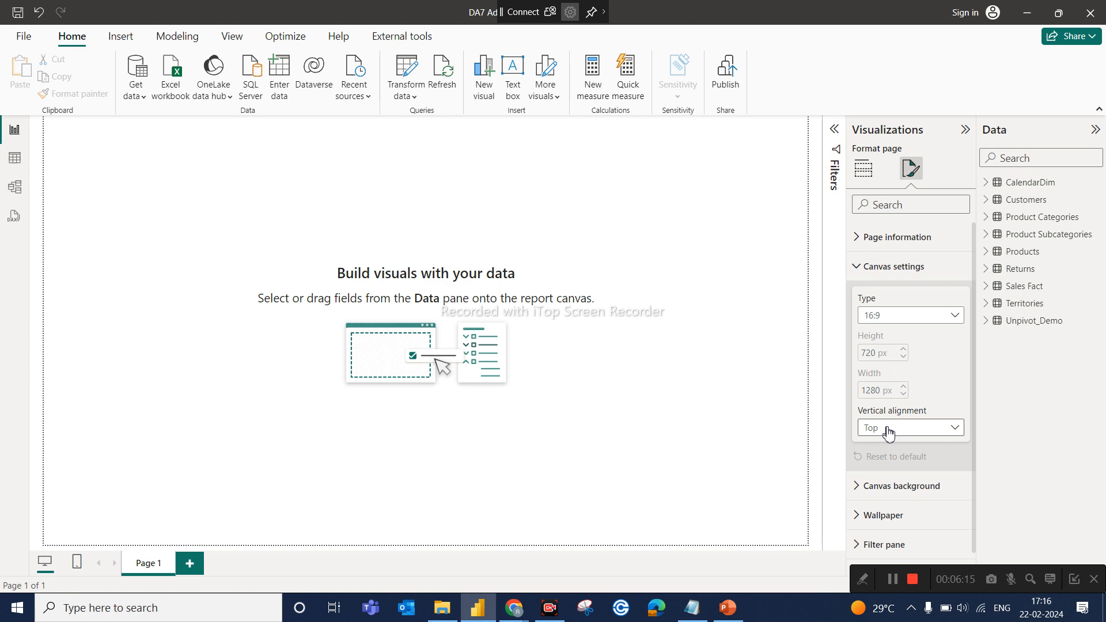
# Step: Set the report page's canvas background to light blue with 5% transparency
pyautogui.scroll(-1, 885, 501)
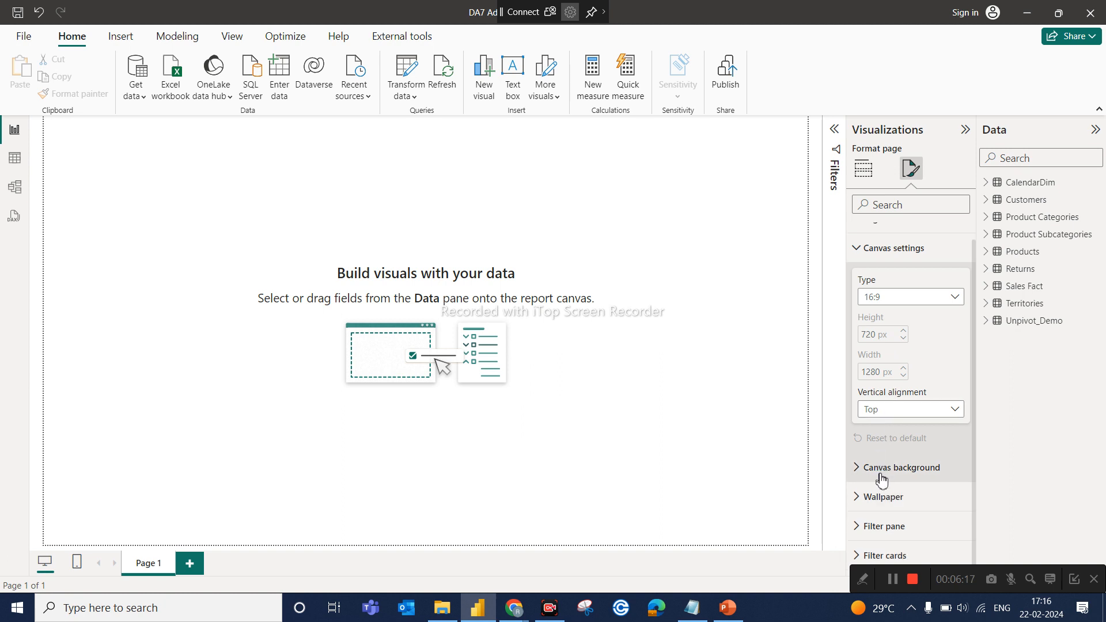
pyautogui.click(854, 473)
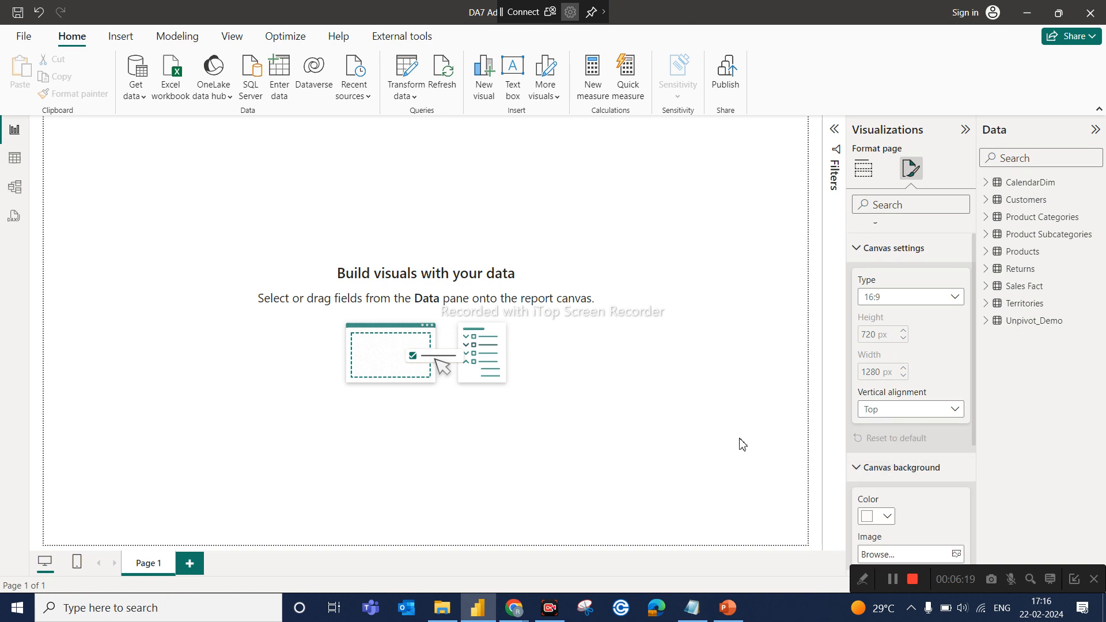
pyautogui.click(890, 522)
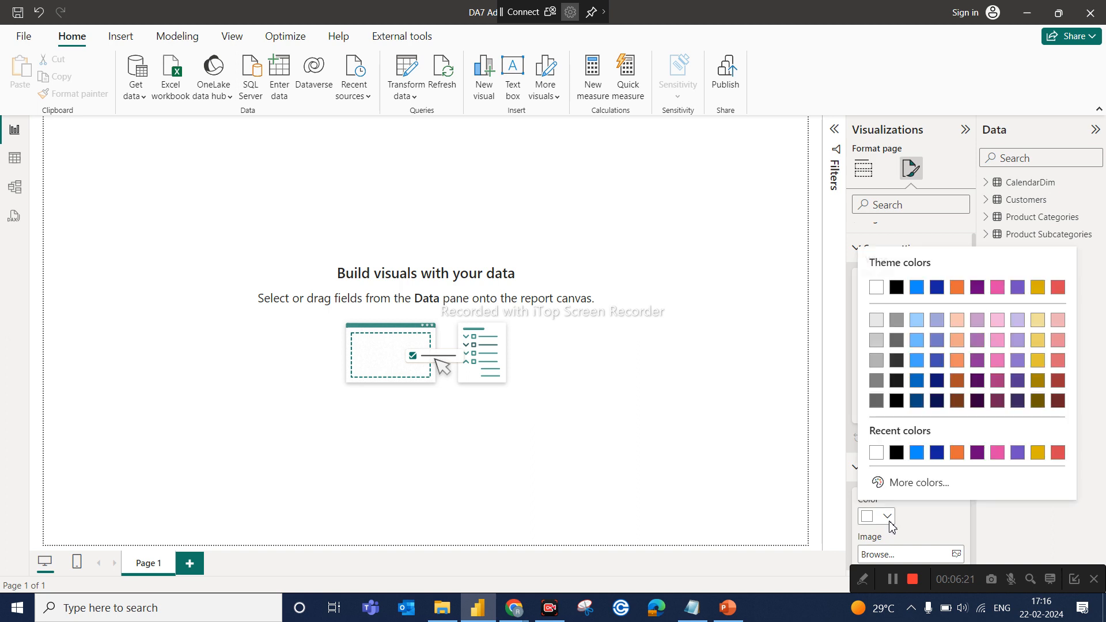
pyautogui.click(916, 332)
pyautogui.scroll(-3, 936, 473)
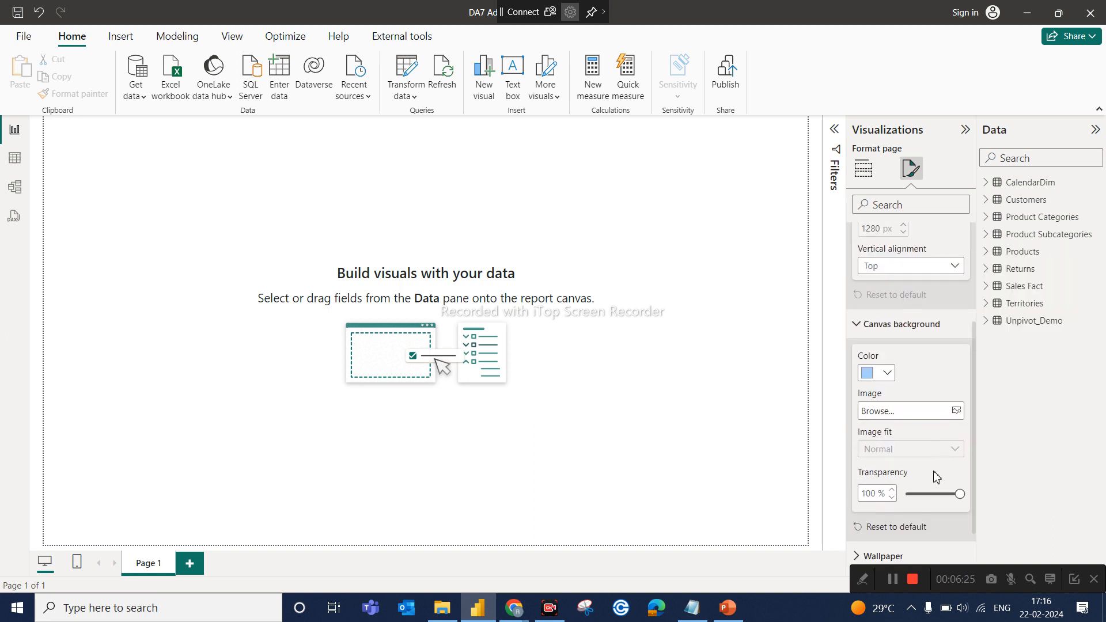
pyautogui.click(910, 492)
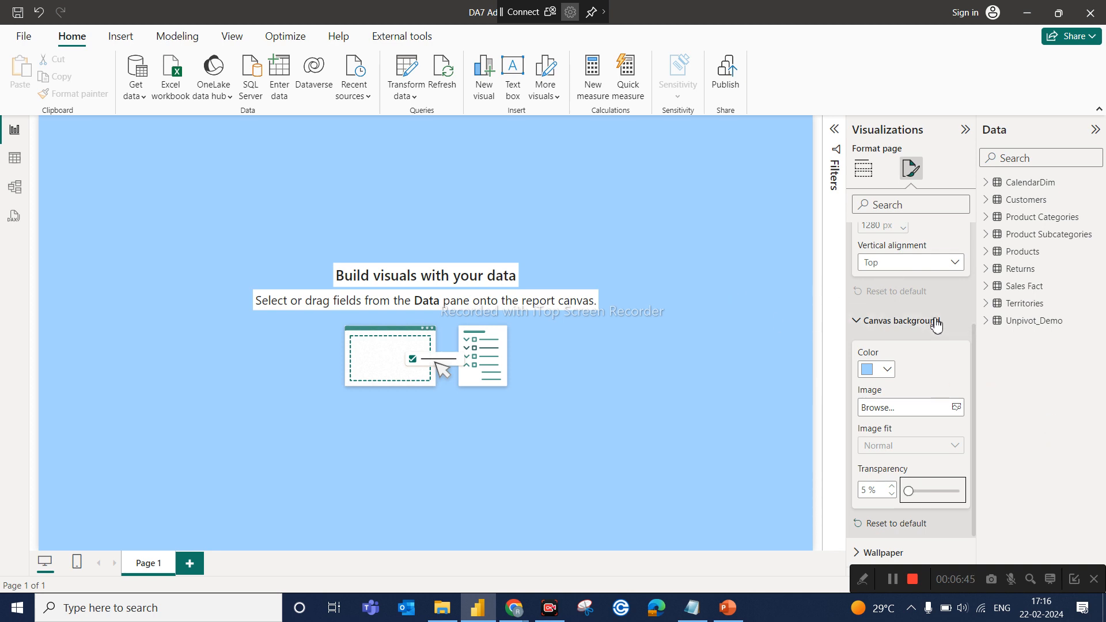
# Step: Examine the page's canvas settings, canvas background and wallpaper options, collapsing each section after viewing it
pyautogui.scroll(3, 975, 346)
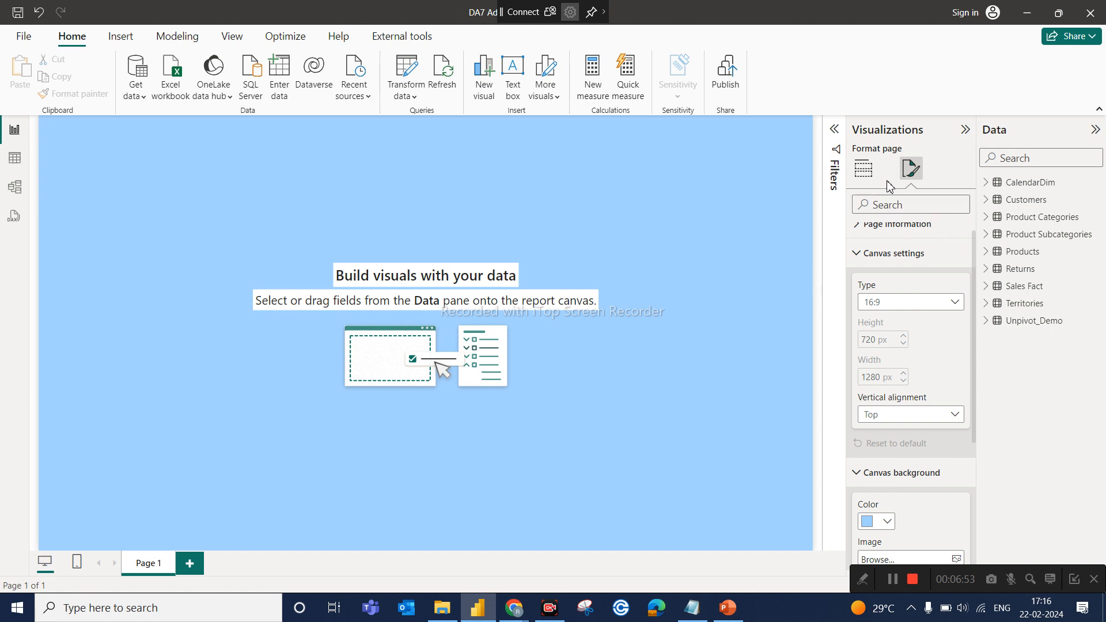
pyautogui.scroll(1, 903, 300)
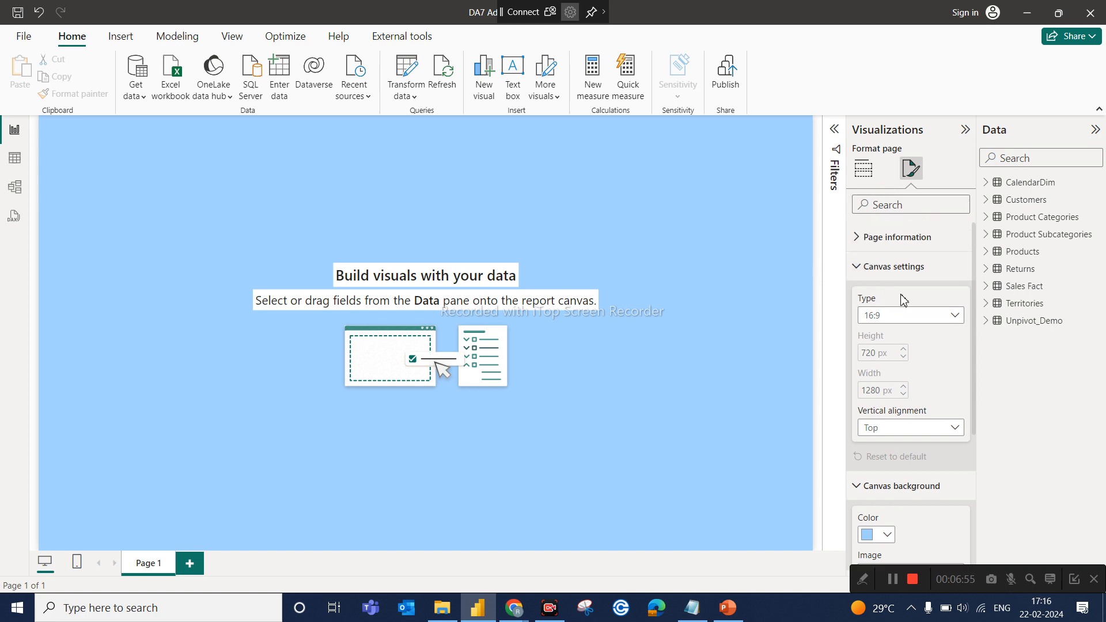
pyautogui.click(868, 280)
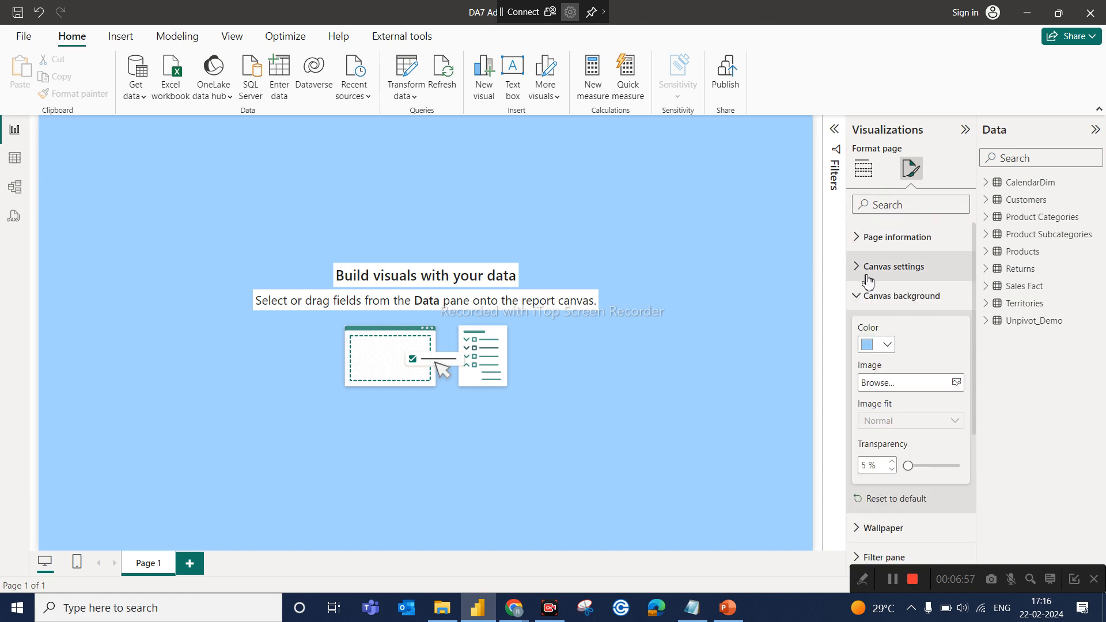
pyautogui.click(868, 280)
pyautogui.click(867, 280)
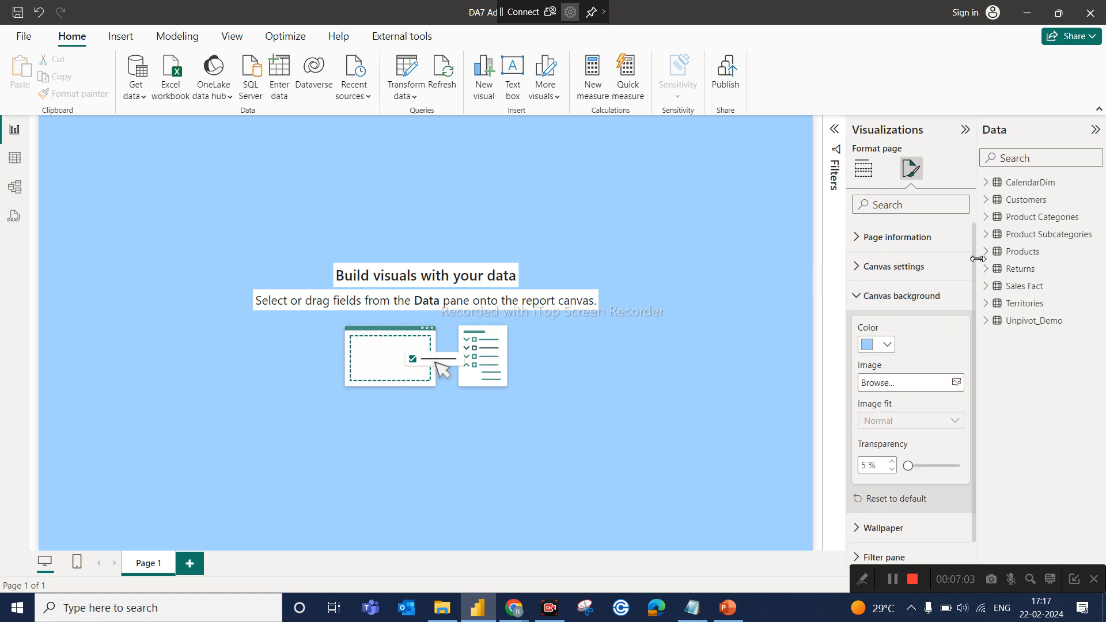
pyautogui.scroll(-1, 975, 265)
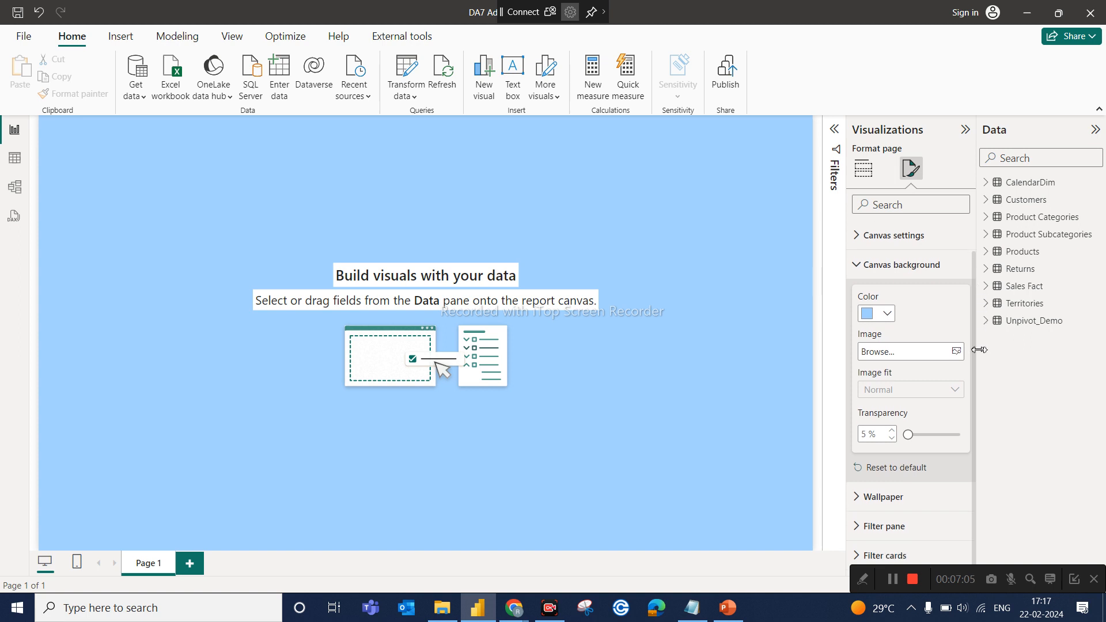
pyautogui.click(876, 495)
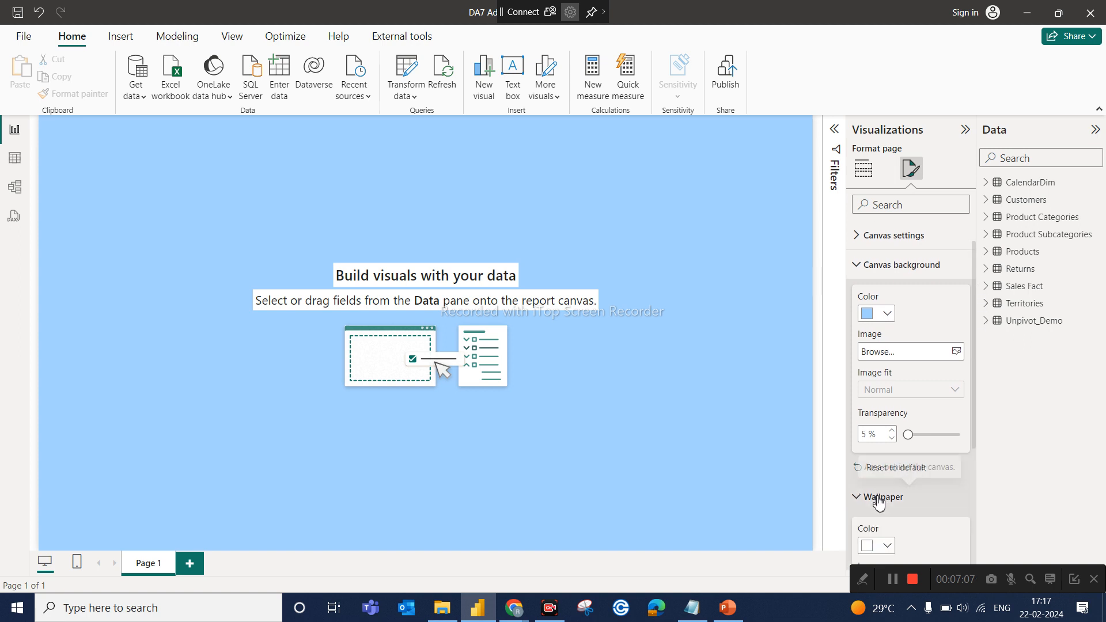
pyautogui.scroll(-5, 876, 496)
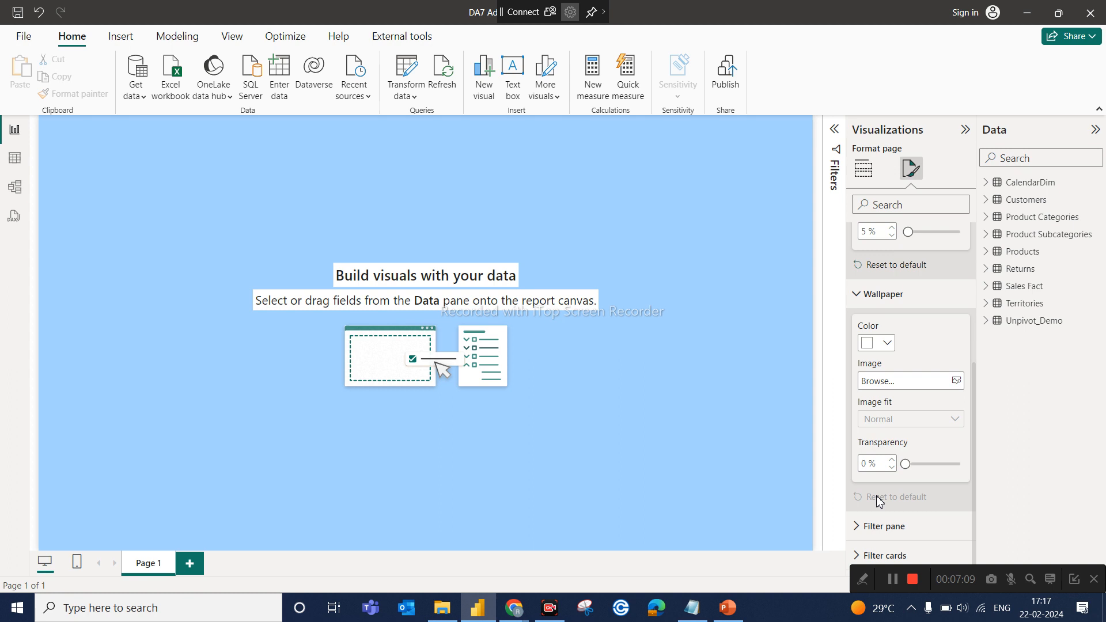
pyautogui.click(876, 308)
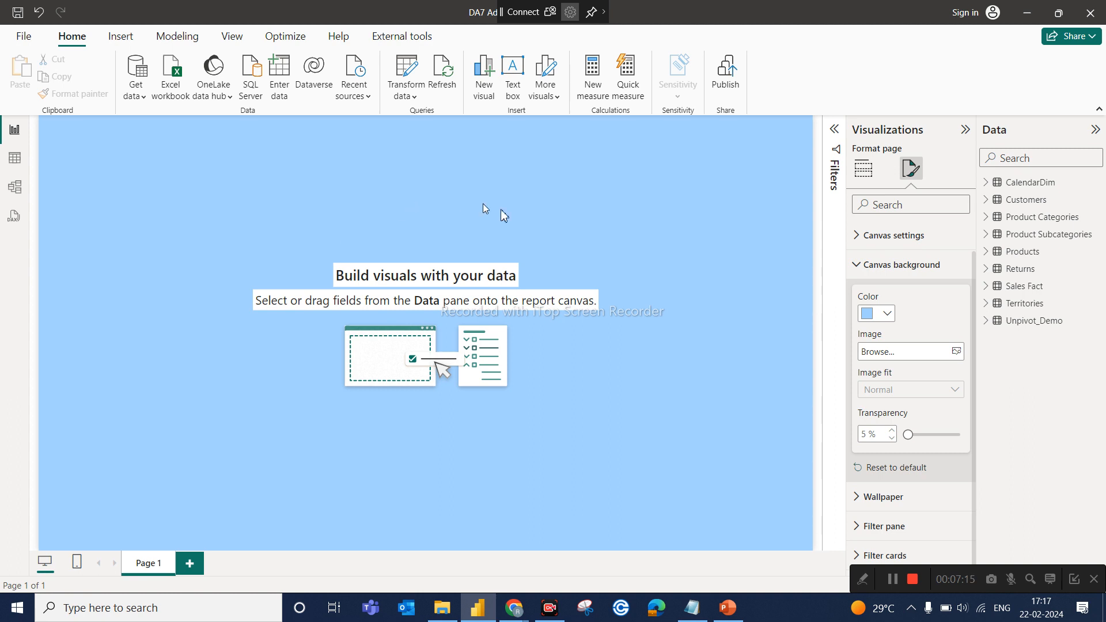
pyautogui.click(870, 265)
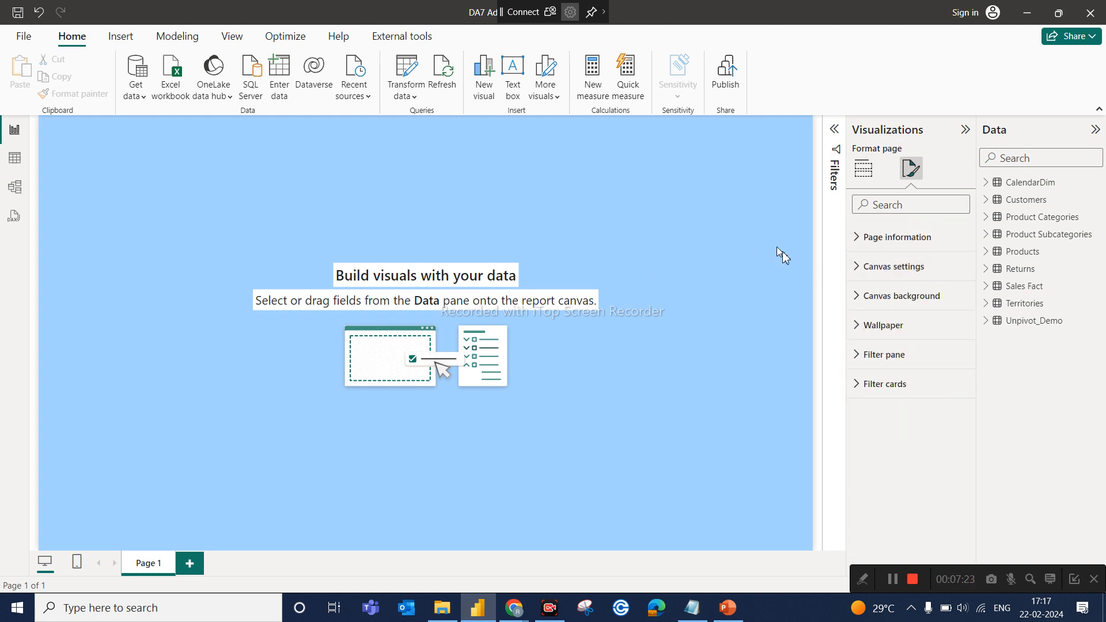
# Step: Set the report page's canvas background color to white and return to the visual-building options
pyautogui.click(894, 273)
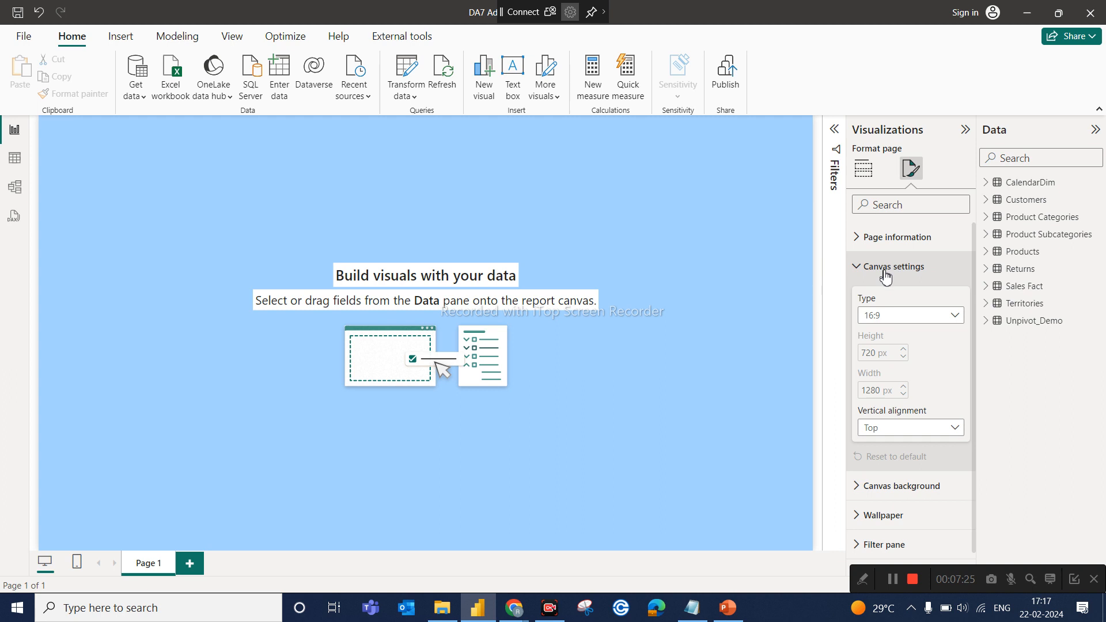
pyautogui.click(891, 269)
pyautogui.click(883, 304)
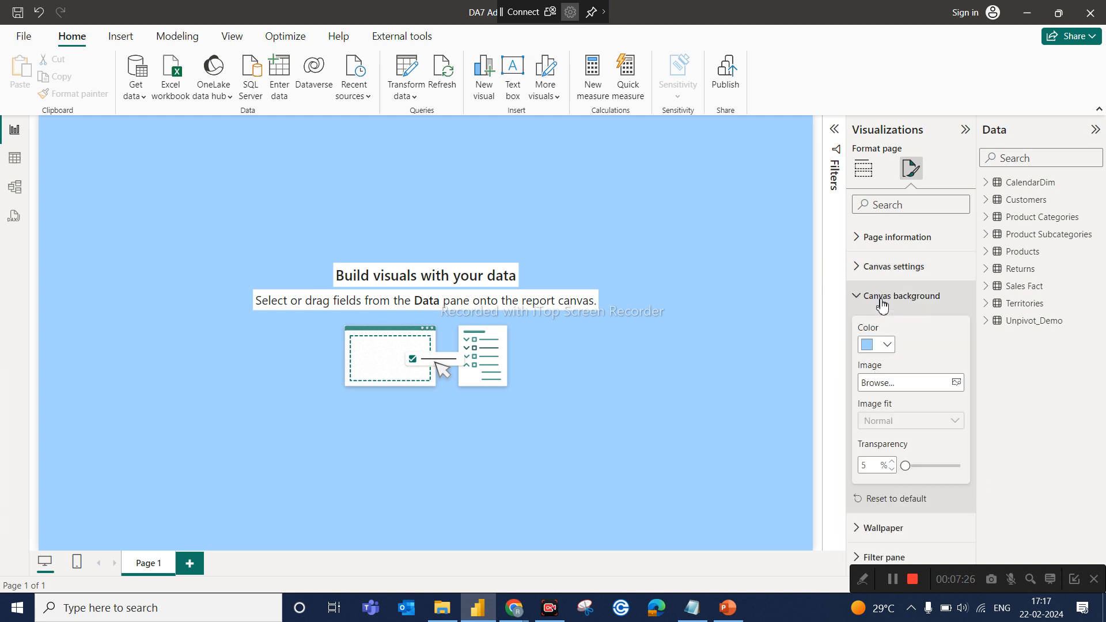
pyautogui.click(879, 347)
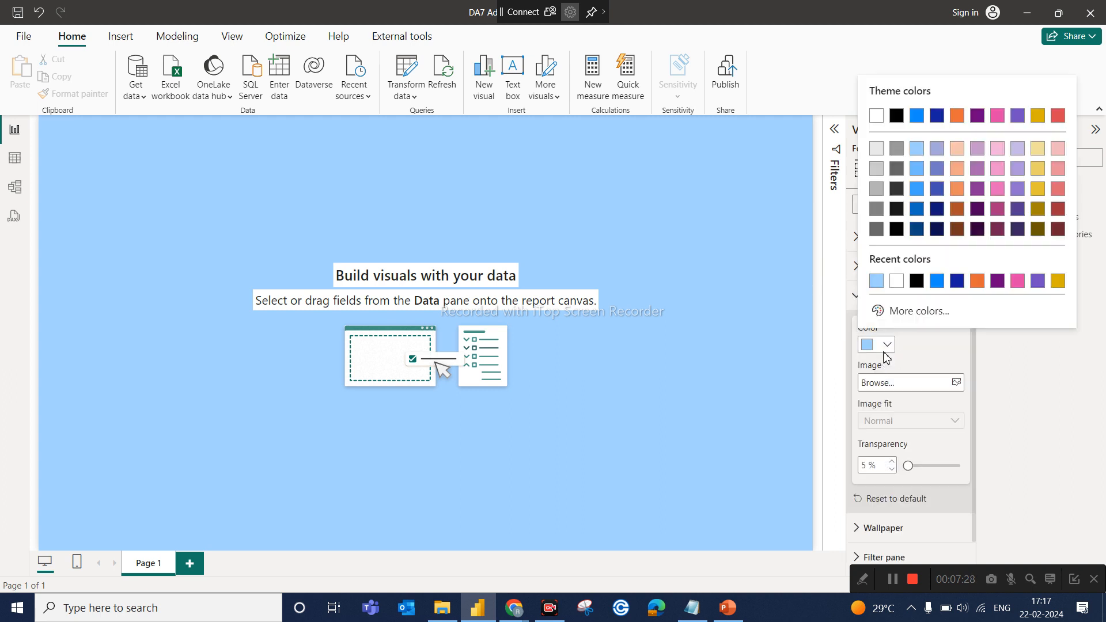
pyautogui.click(897, 281)
pyautogui.click(681, 334)
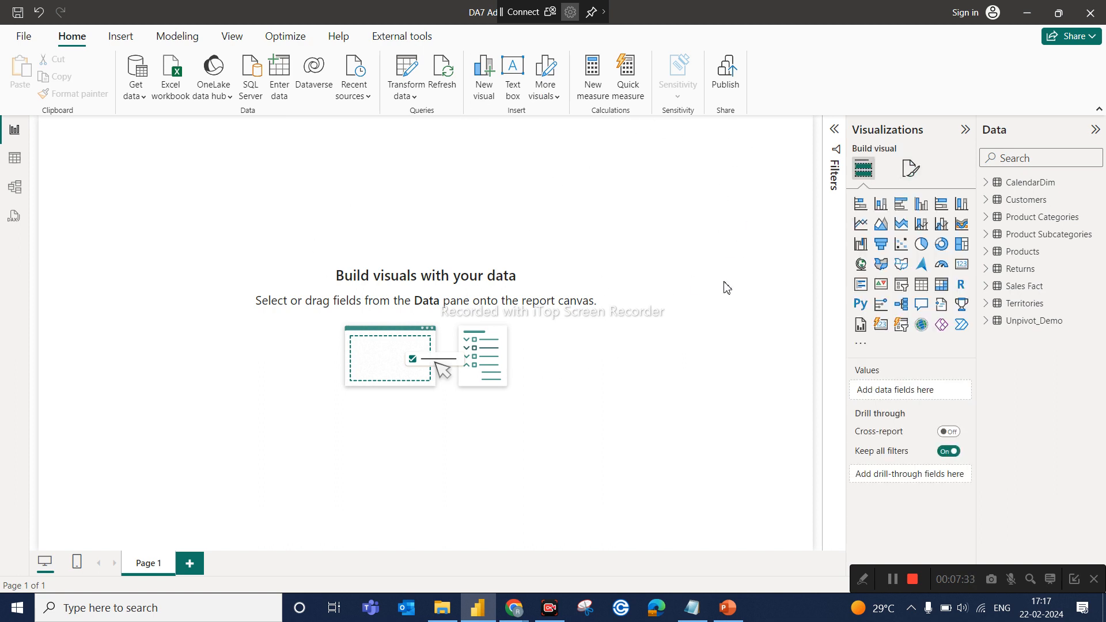
# Step: Add the CalendarDim table's Month Name field as a filter on this page and restrict it to April
pyautogui.click(835, 129)
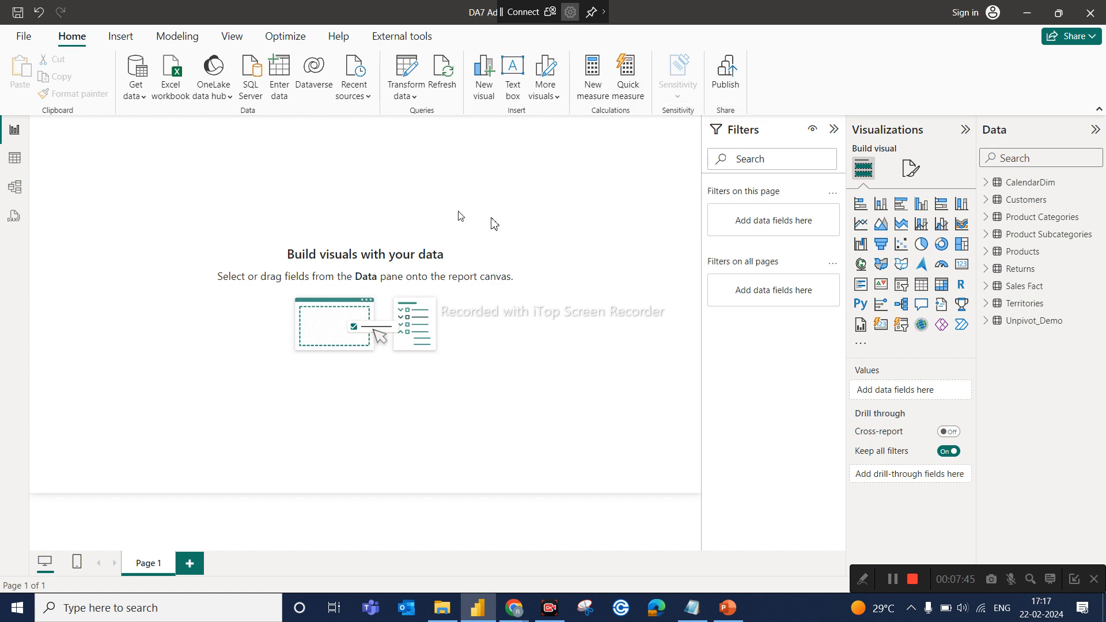
pyautogui.click(988, 184)
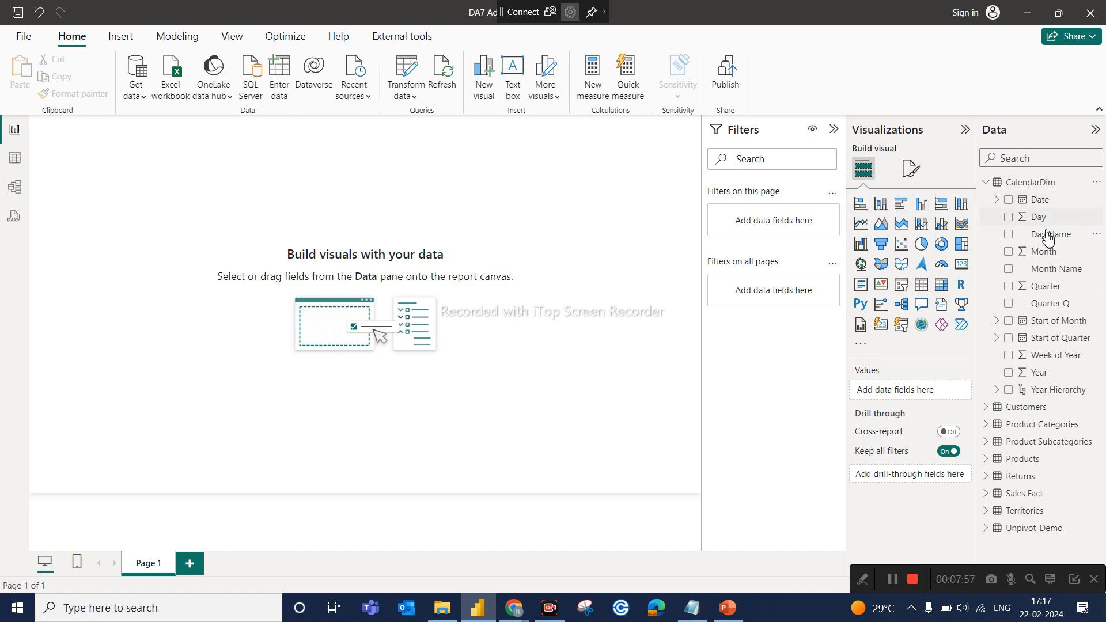
pyautogui.moveTo(1044, 276); pyautogui.dragTo(773, 228)
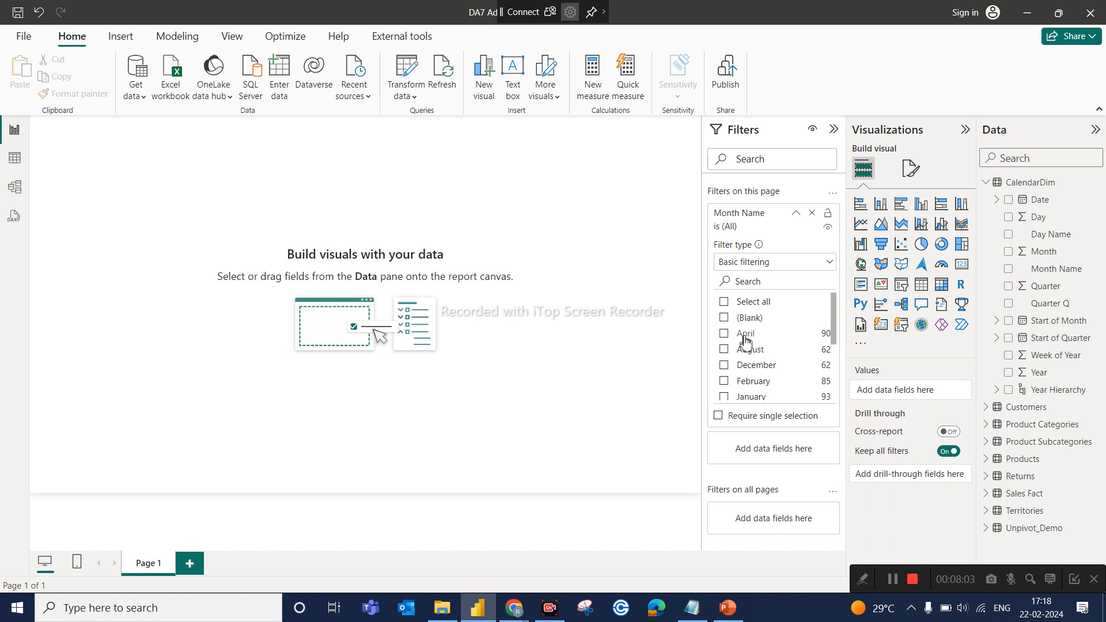
pyautogui.click(745, 339)
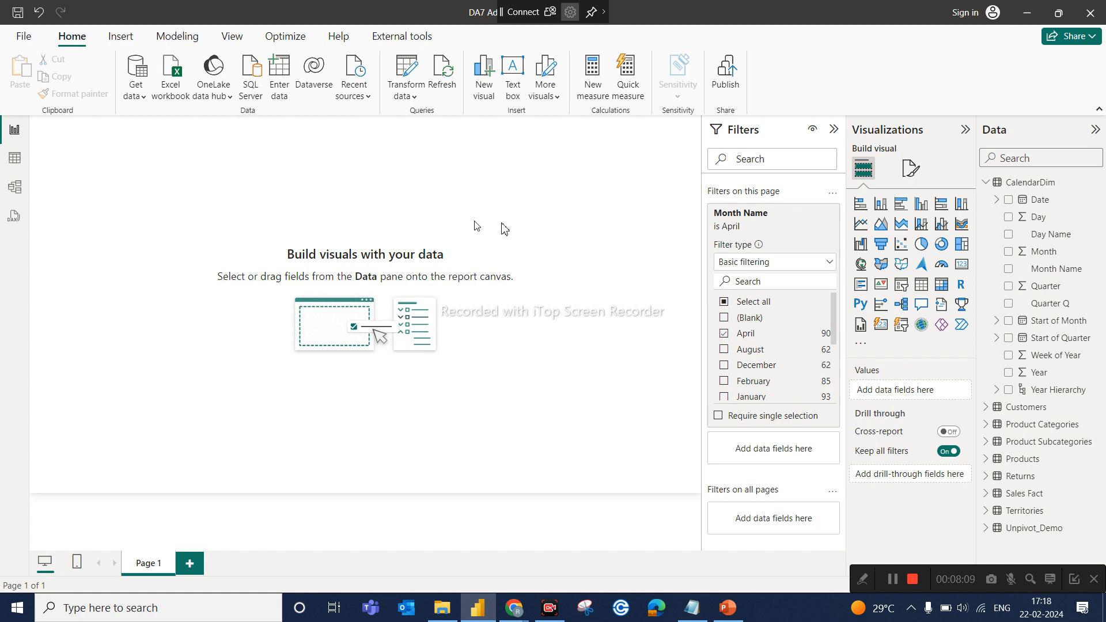
# Step: Remove the Month Name filter from the page and collapse the filters area
pyautogui.moveTo(835, 218)
pyautogui.click(812, 213)
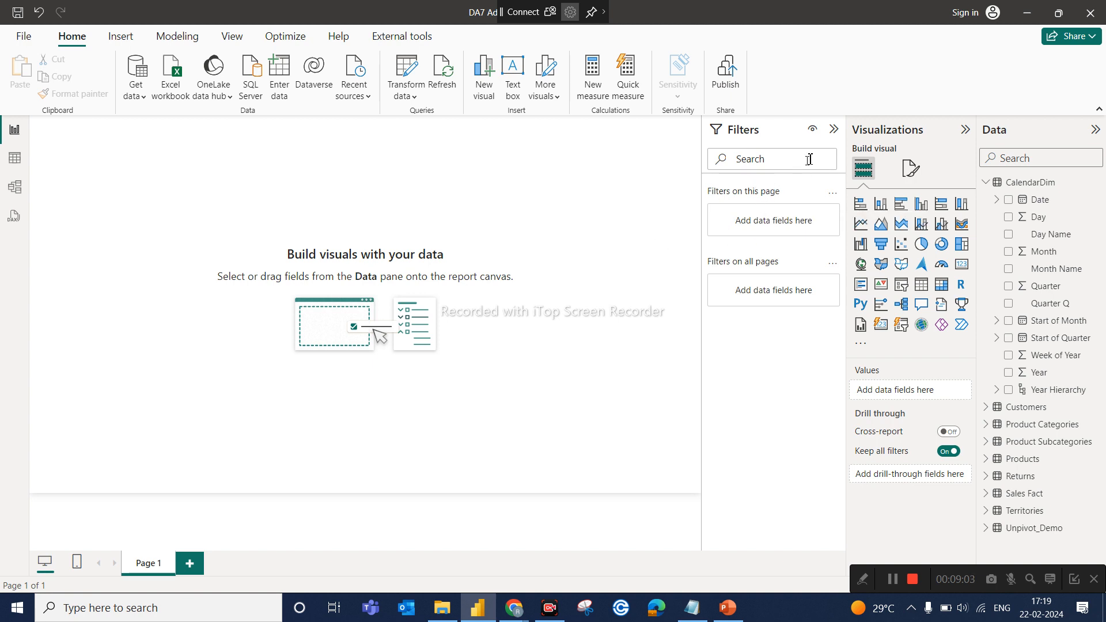
pyautogui.click(834, 129)
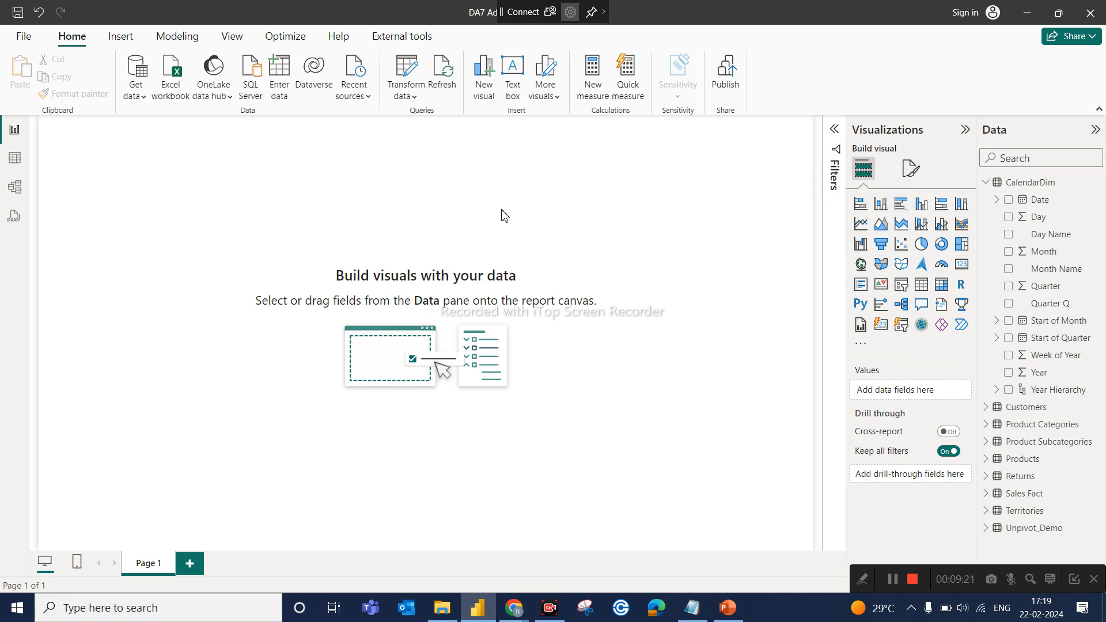
# Step: Add an empty stacked bar chart to the page, look through its field wells, and move the chart away from the page's upper-left corner
pyautogui.click(861, 205)
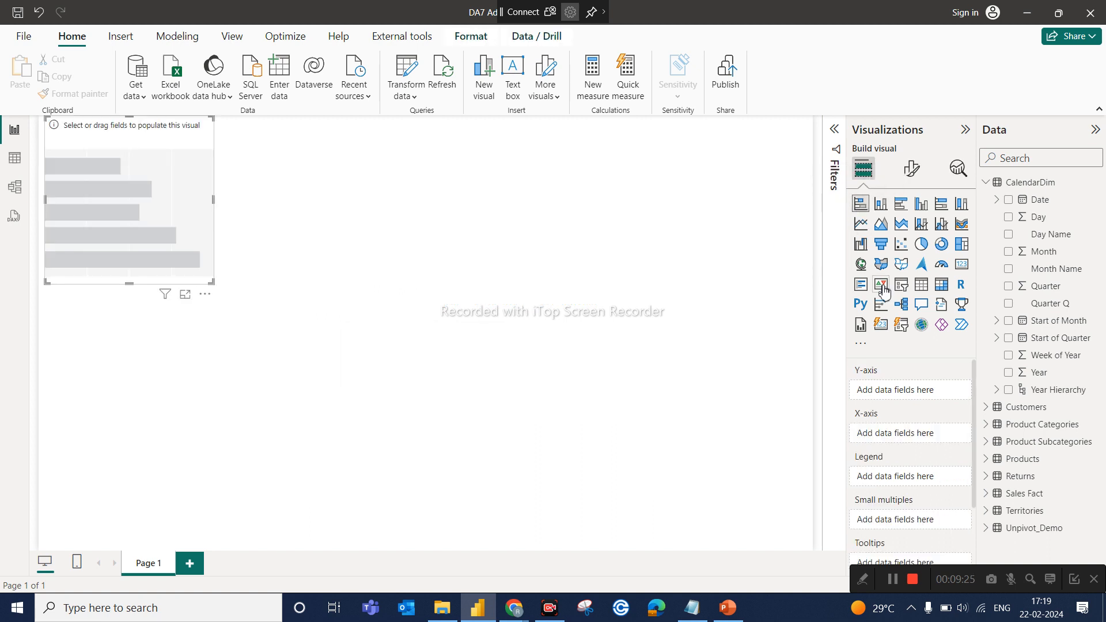
pyautogui.scroll(-2, 924, 488)
pyautogui.scroll(2, 925, 488)
pyautogui.scroll(-3, 867, 458)
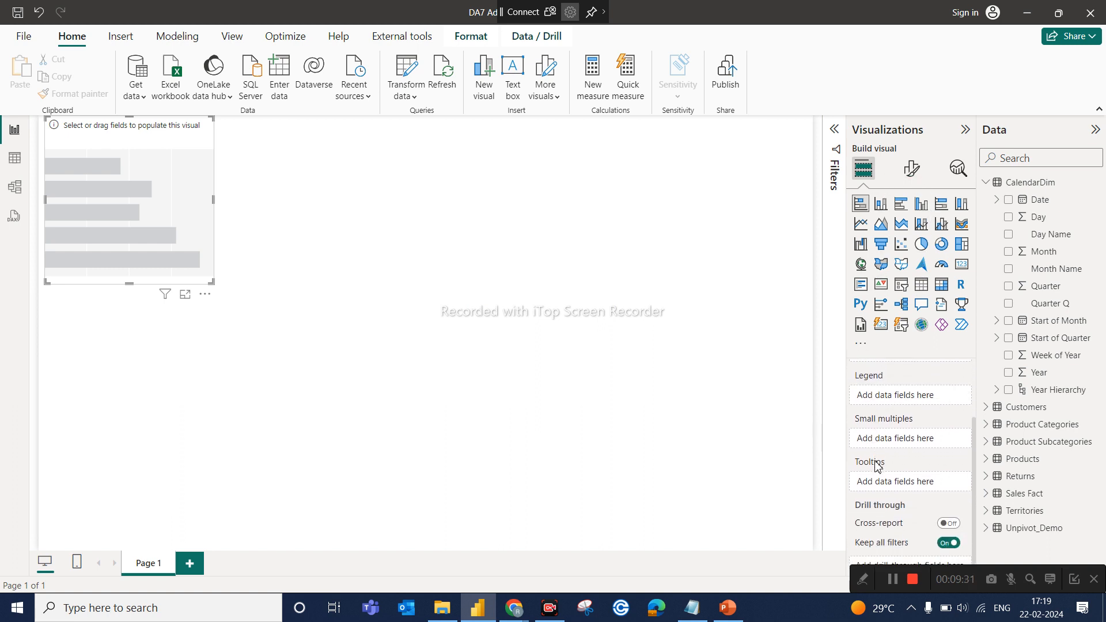
pyautogui.scroll(3, 876, 466)
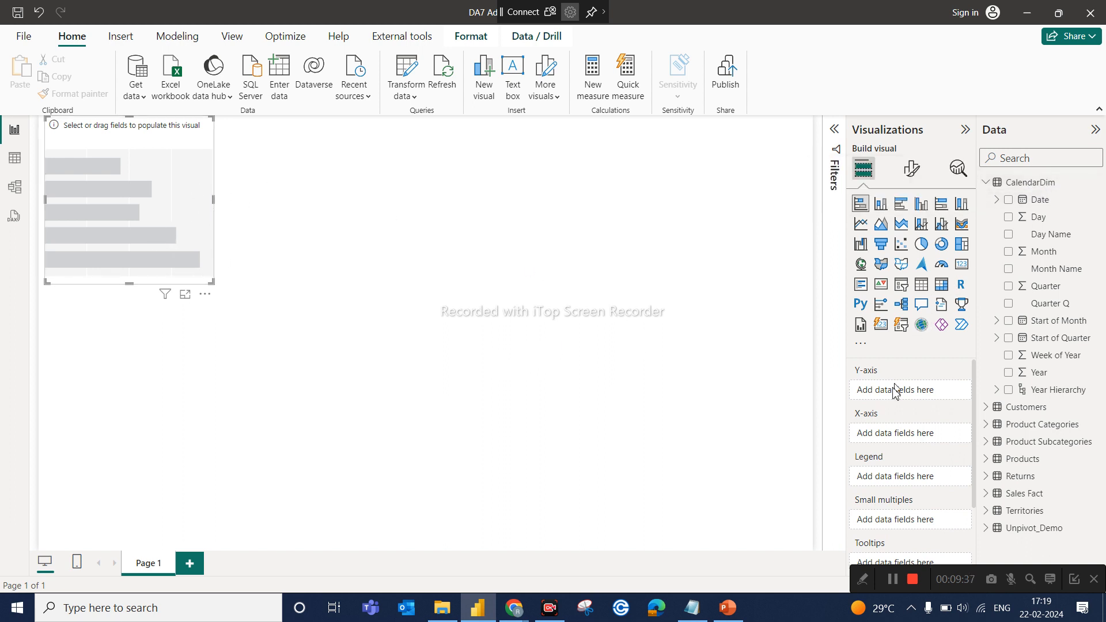
pyautogui.scroll(-1, 889, 484)
pyautogui.scroll(1, 889, 484)
pyautogui.scroll(-2, 881, 477)
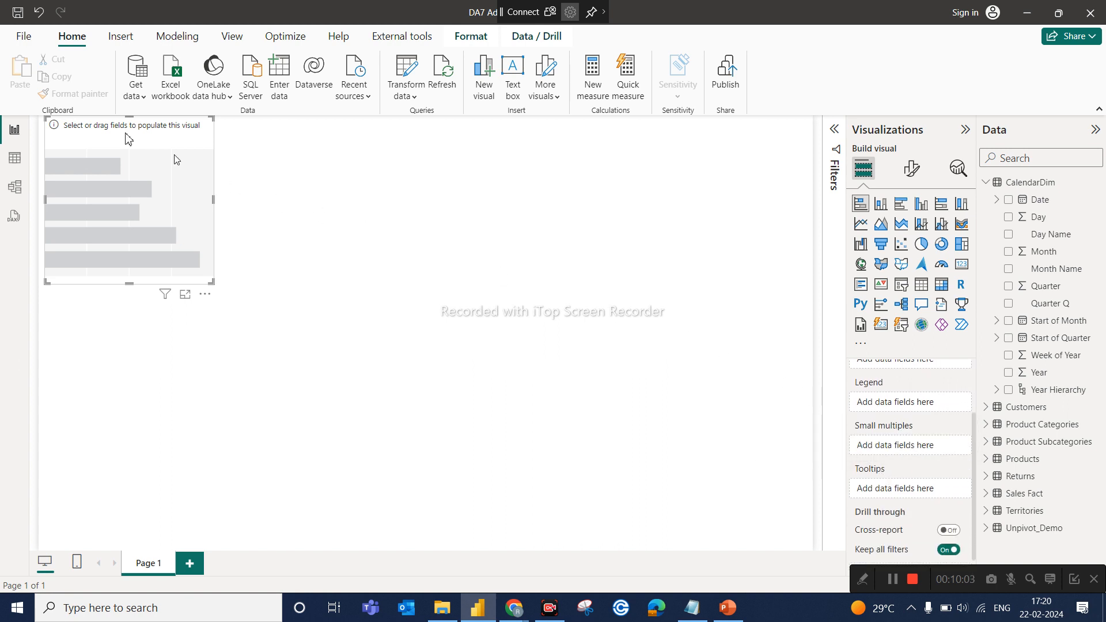
pyautogui.moveTo(132, 137); pyautogui.dragTo(202, 181)
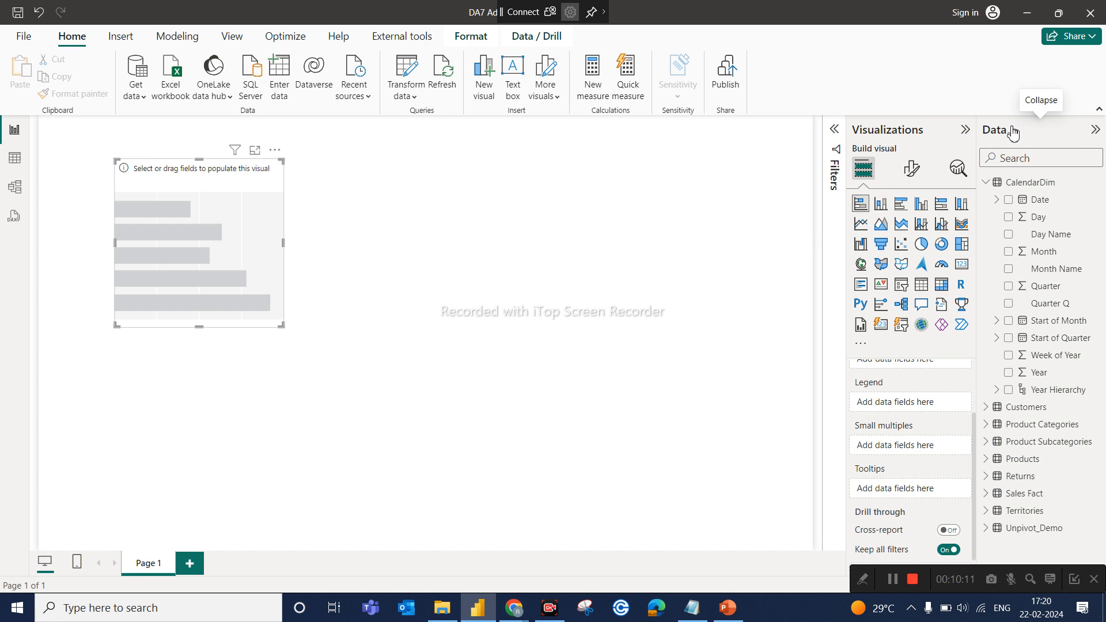
# Step: Examine the CalendarDim table's fields and the bar chart's field wells, from the Y-axis to the drill-through options
pyautogui.click(986, 182)
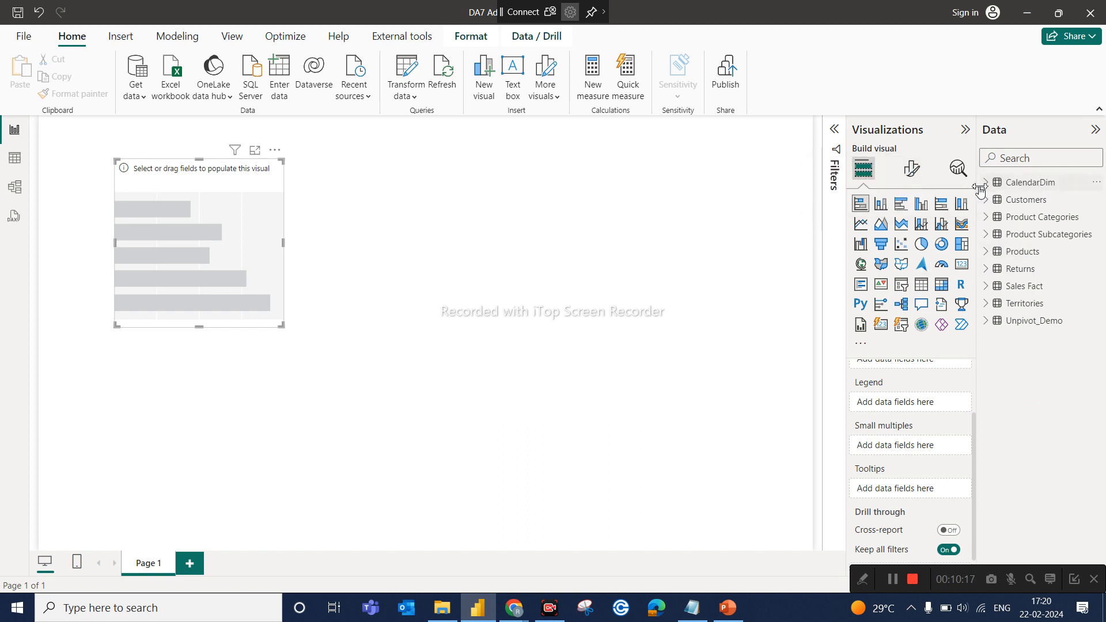
pyautogui.click(986, 183)
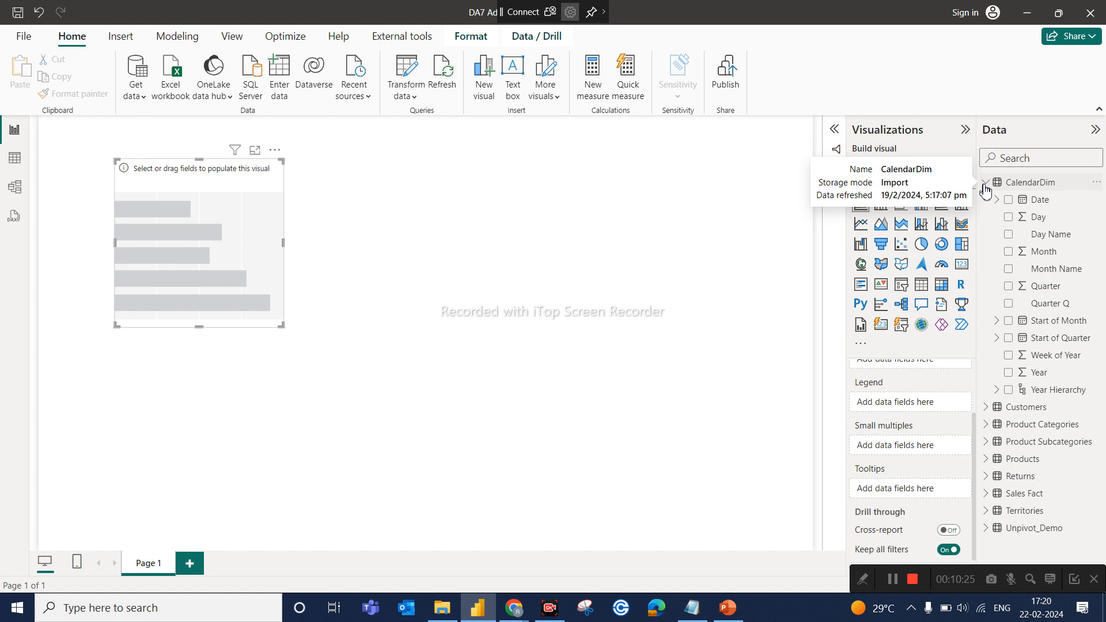
pyautogui.click(985, 185)
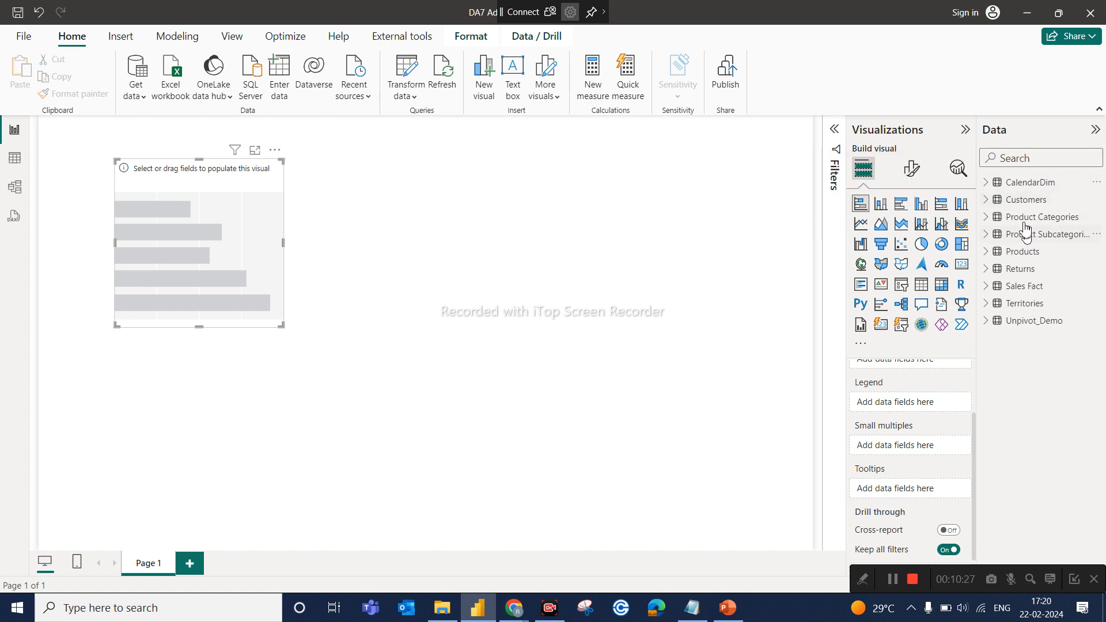
pyautogui.click(986, 185)
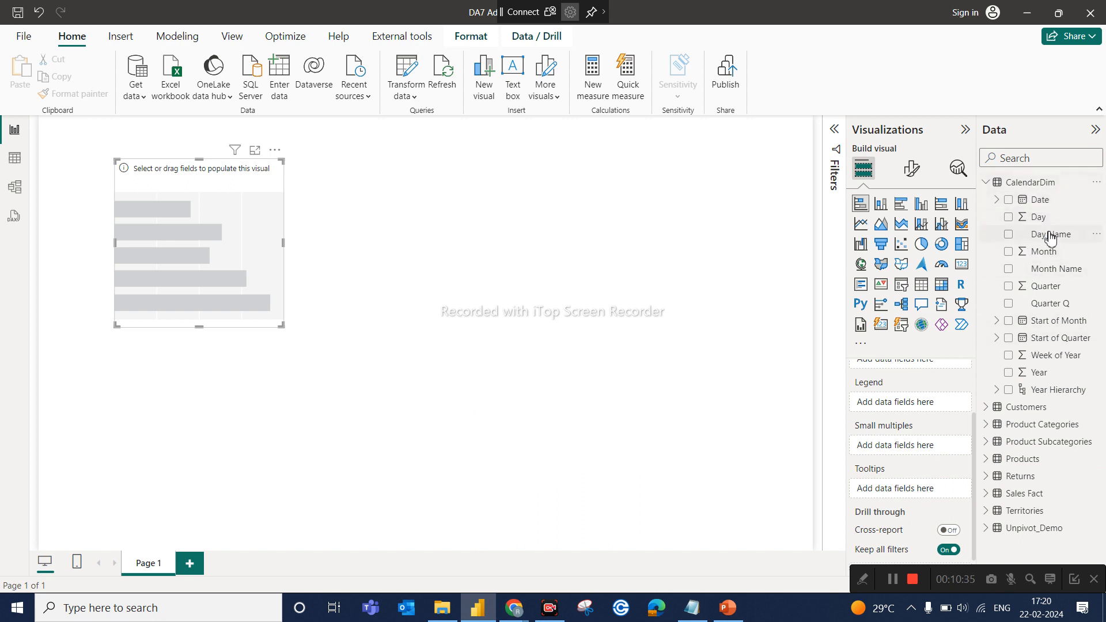
pyautogui.click(988, 182)
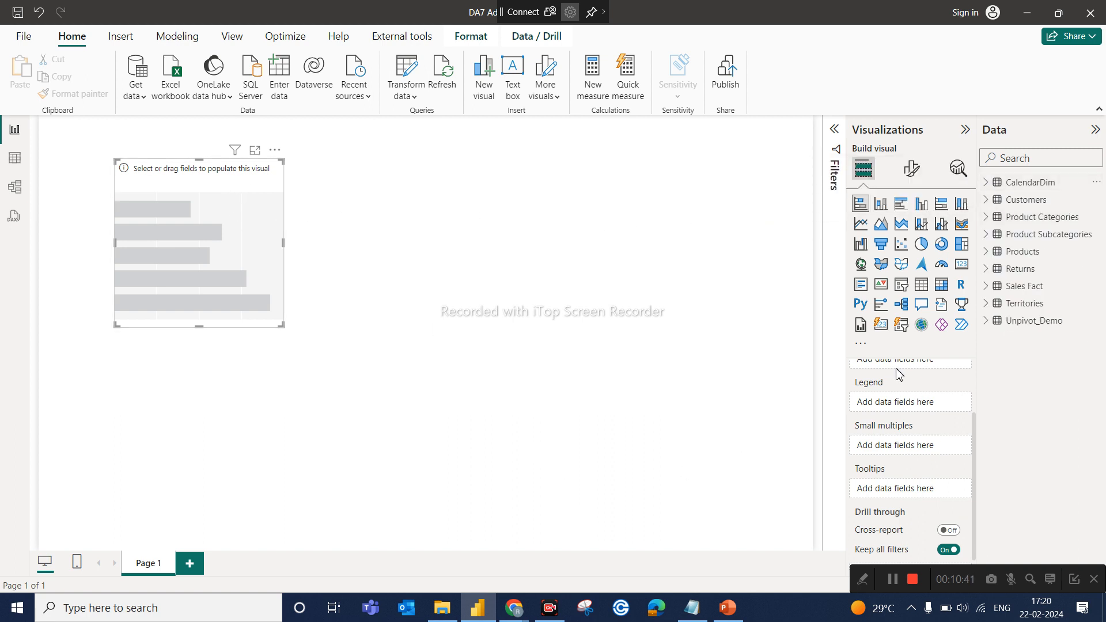
pyautogui.scroll(2, 896, 372)
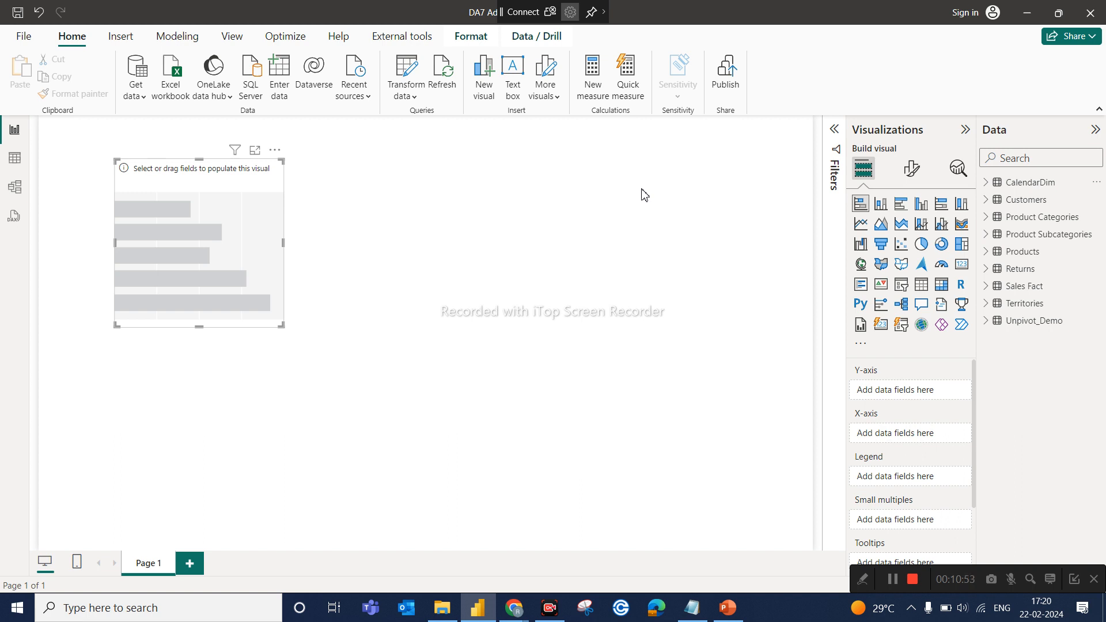
pyautogui.scroll(-2, 909, 470)
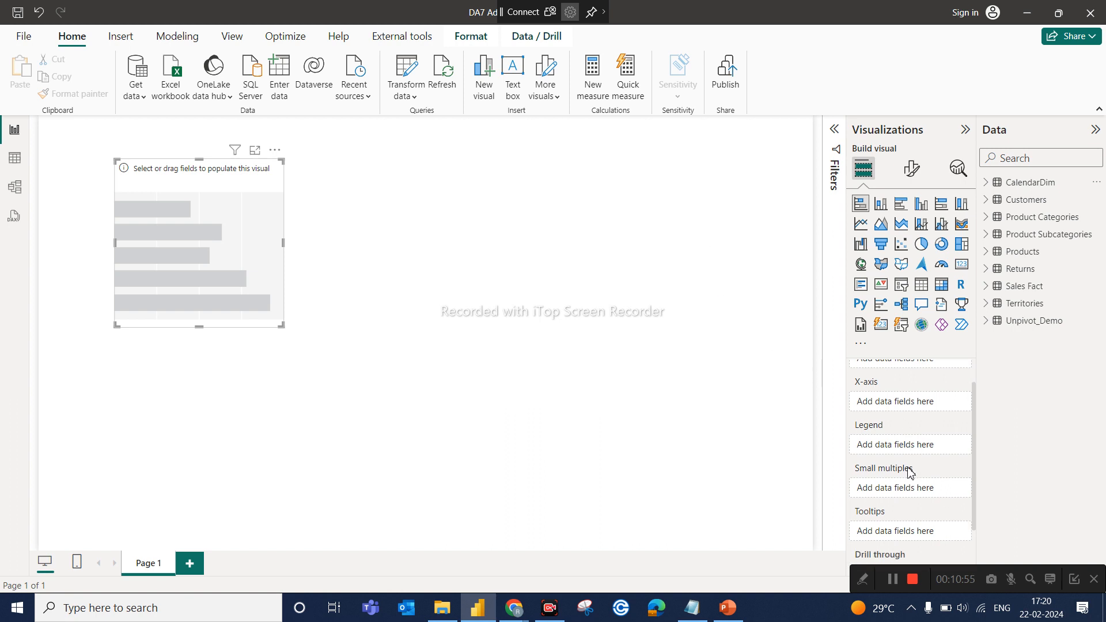
pyautogui.scroll(-1, 909, 470)
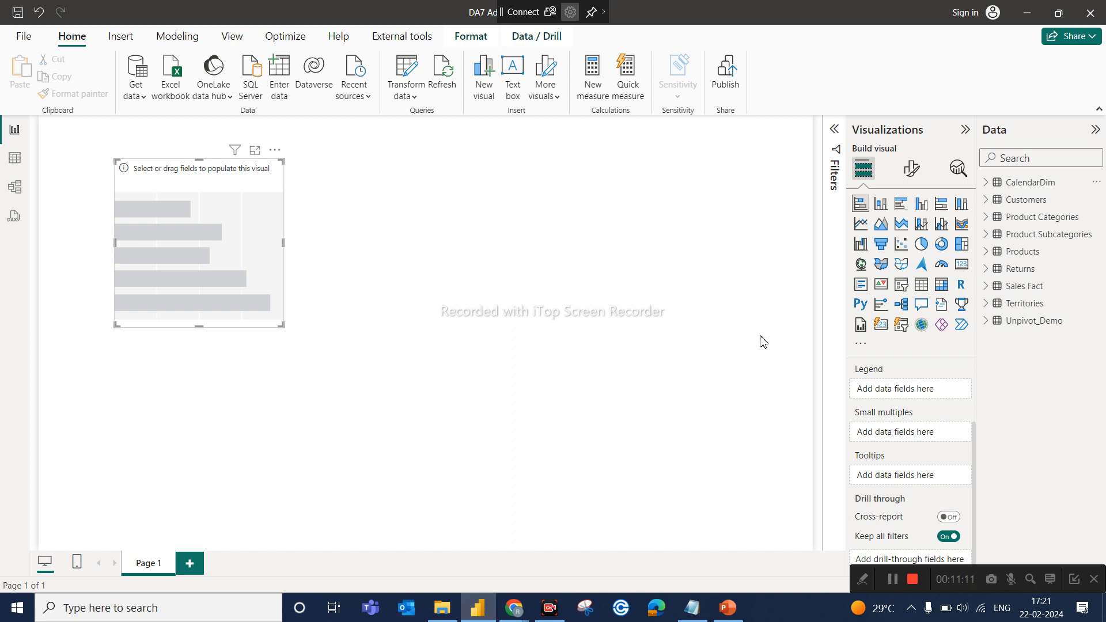
pyautogui.scroll(2, 929, 379)
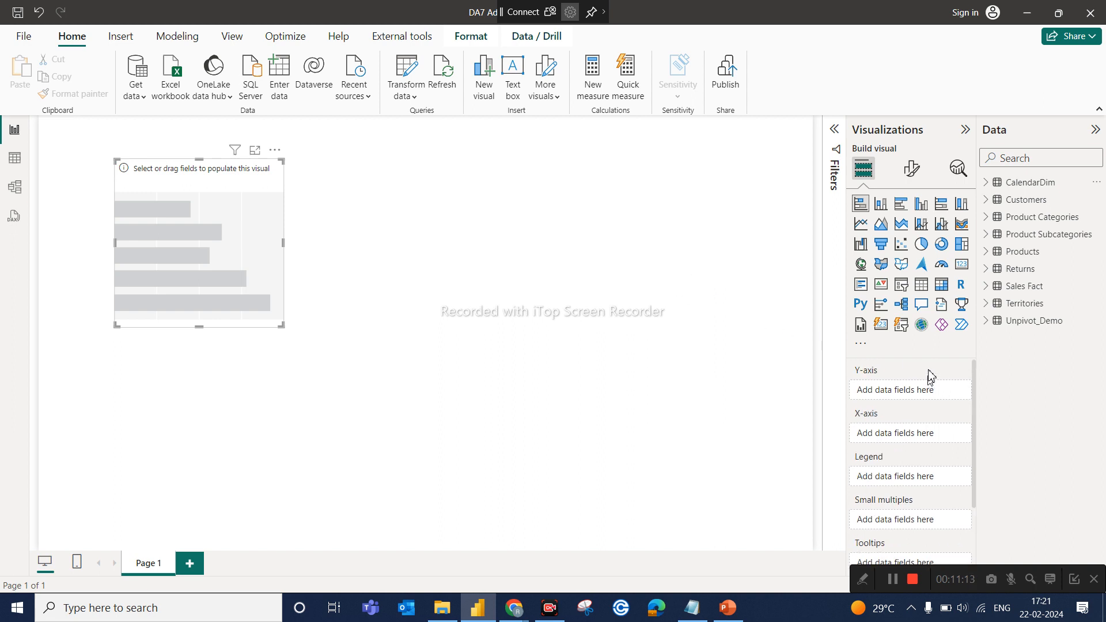
pyautogui.click(988, 183)
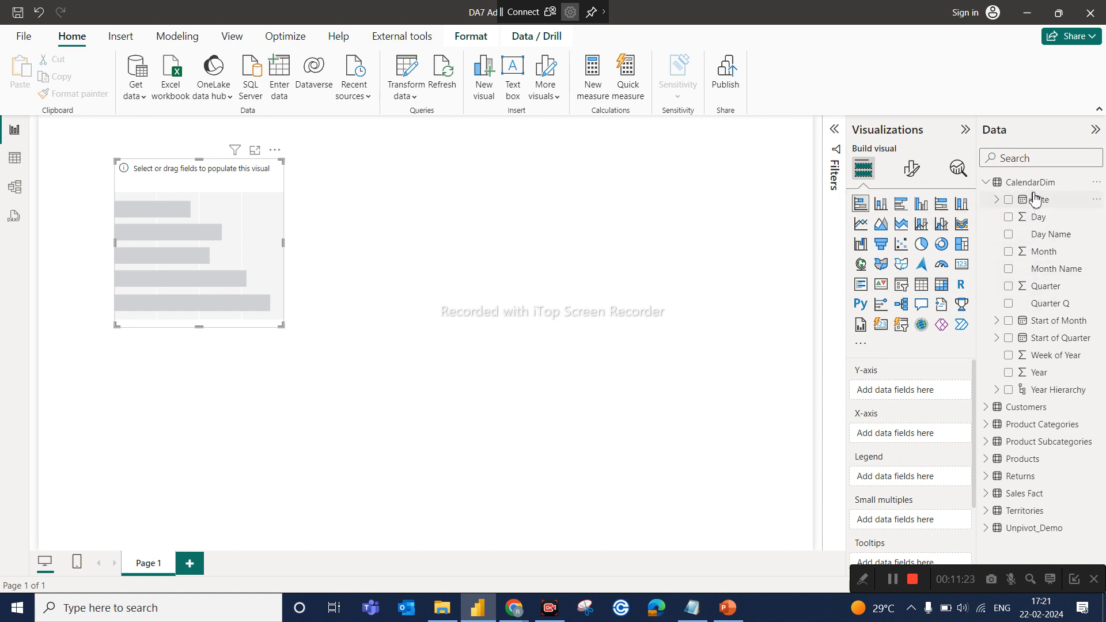
pyautogui.click(991, 184)
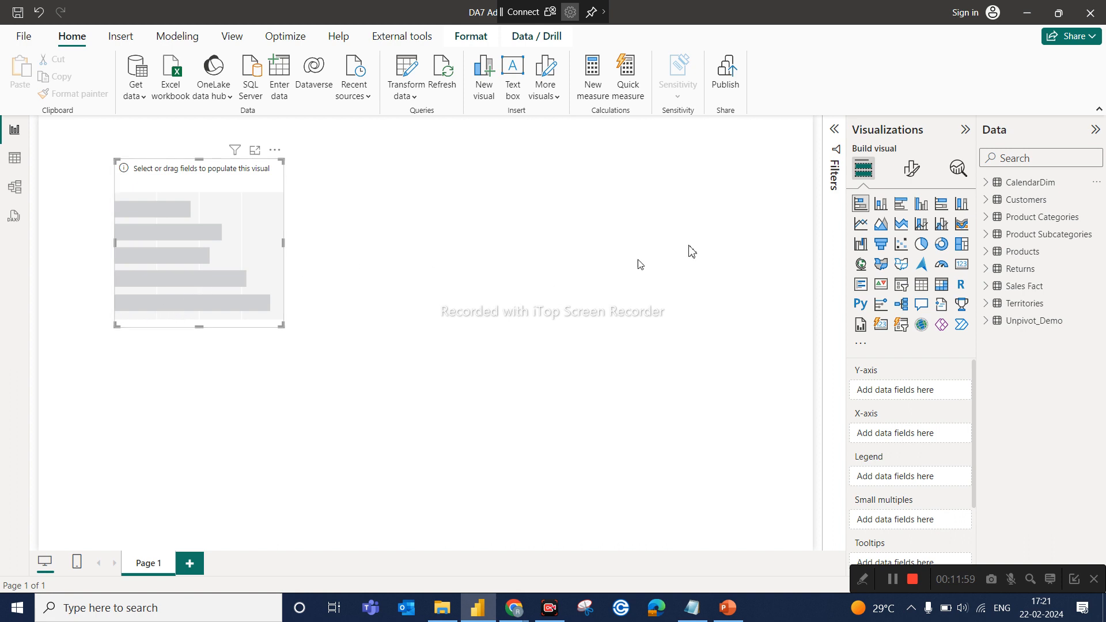
# Step: Try the empty visual as a stacked column chart and as a line chart
pyautogui.click(880, 204)
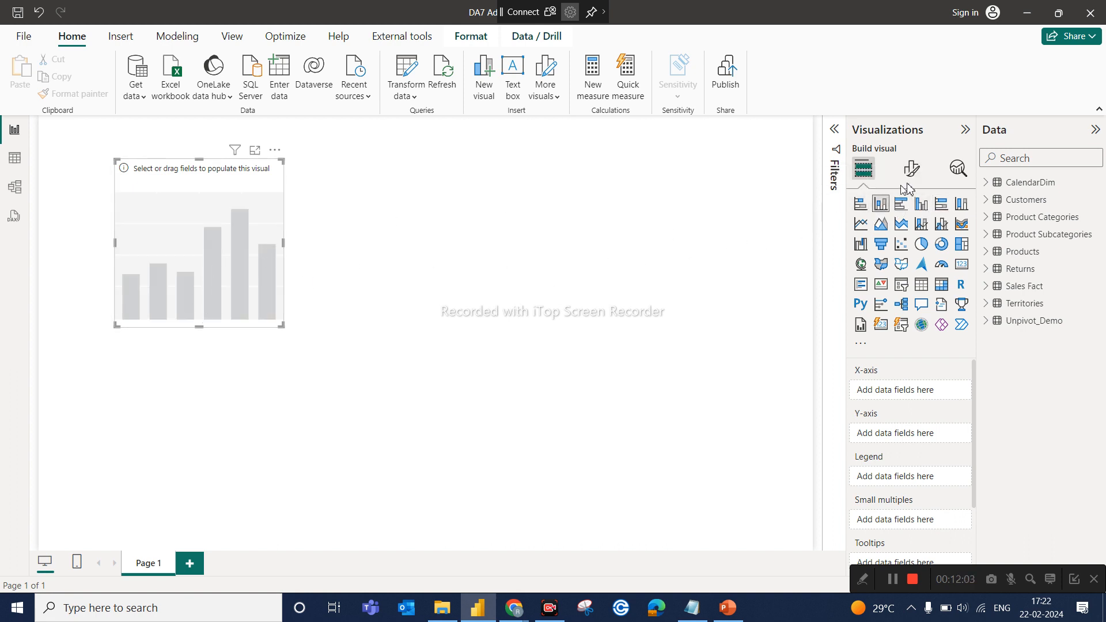
pyautogui.click(859, 228)
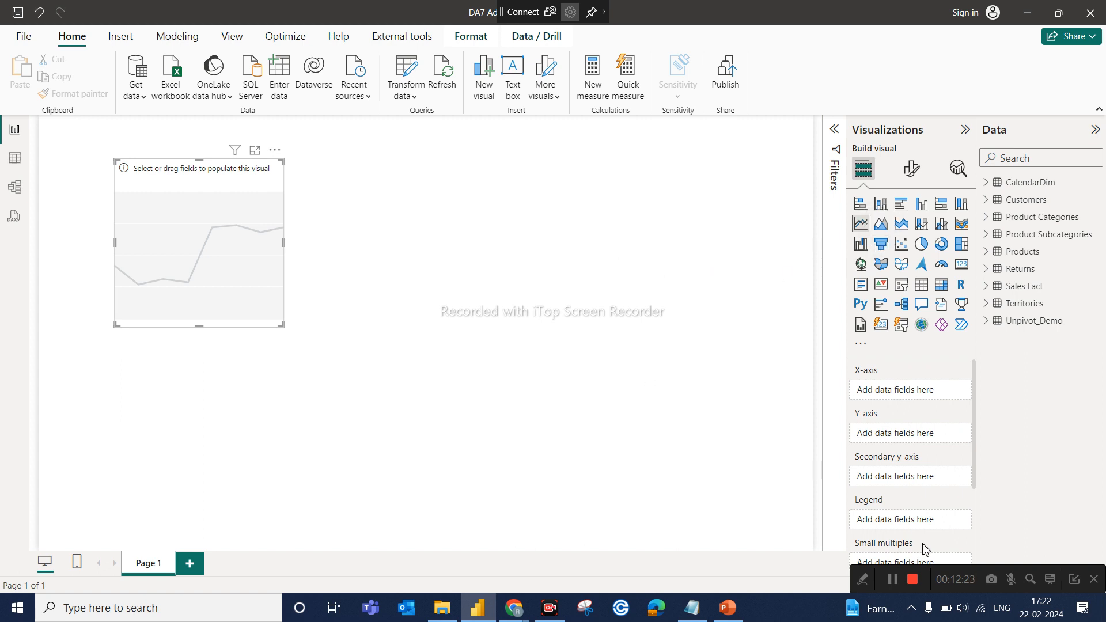
# Step: Switch to the PowerPoint presentation and view the Bar Chart and Column Chart slide
pyautogui.moveTo(983, 569); pyautogui.dragTo(974, 589)
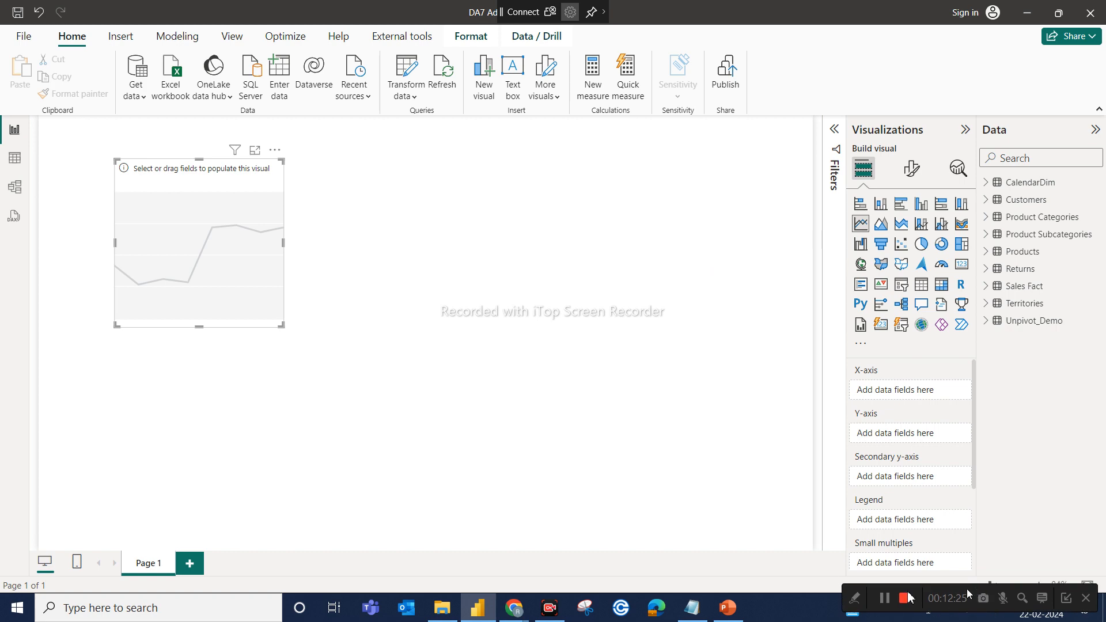
pyautogui.click(728, 608)
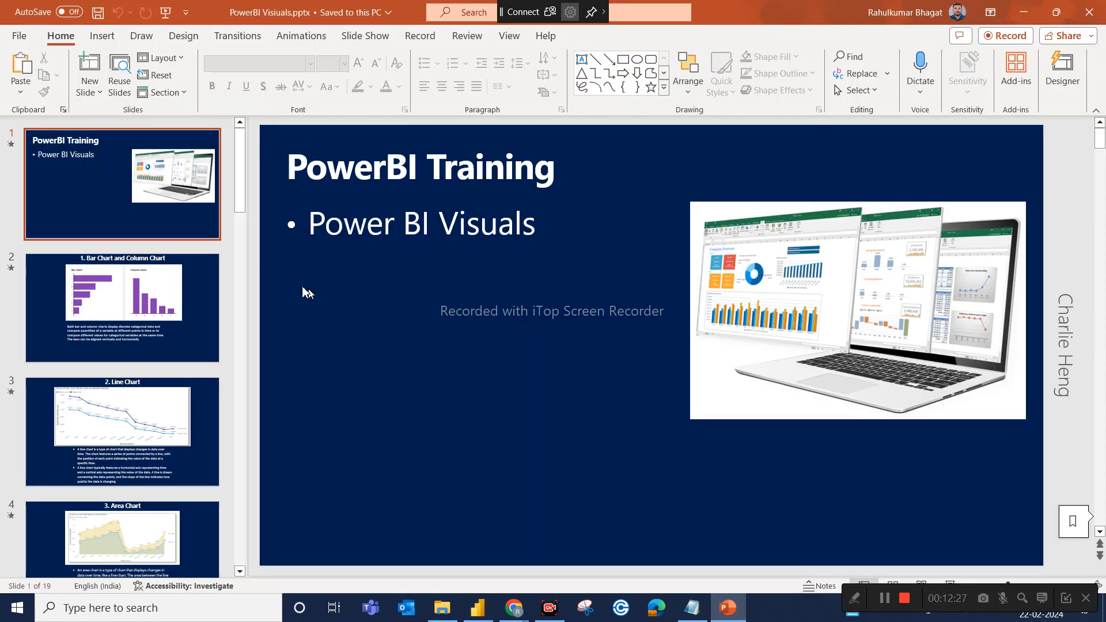
pyautogui.click(149, 293)
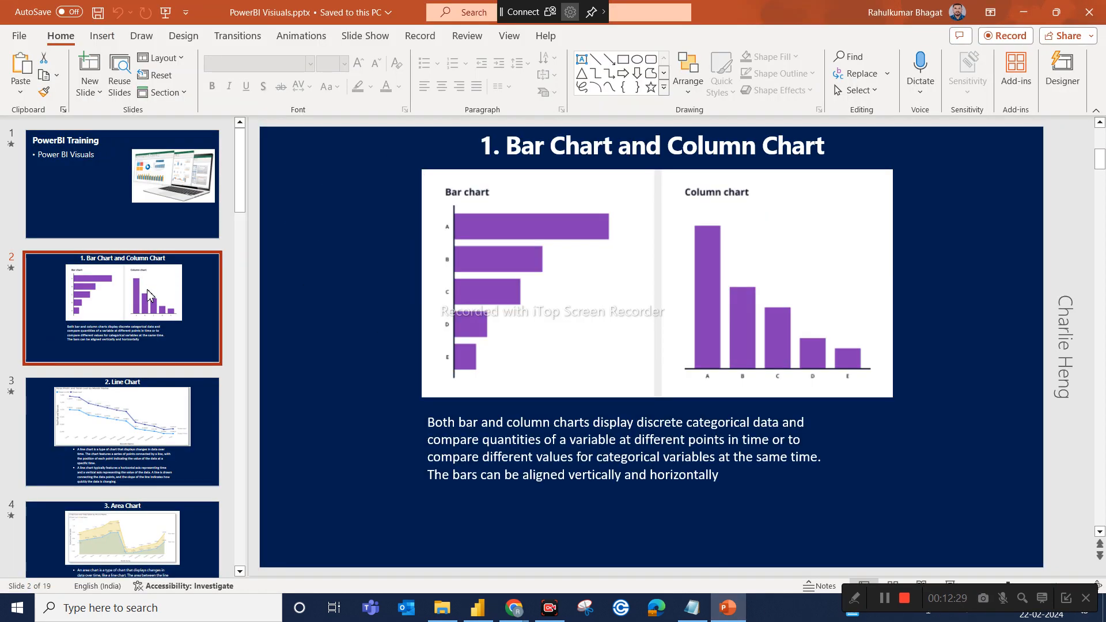
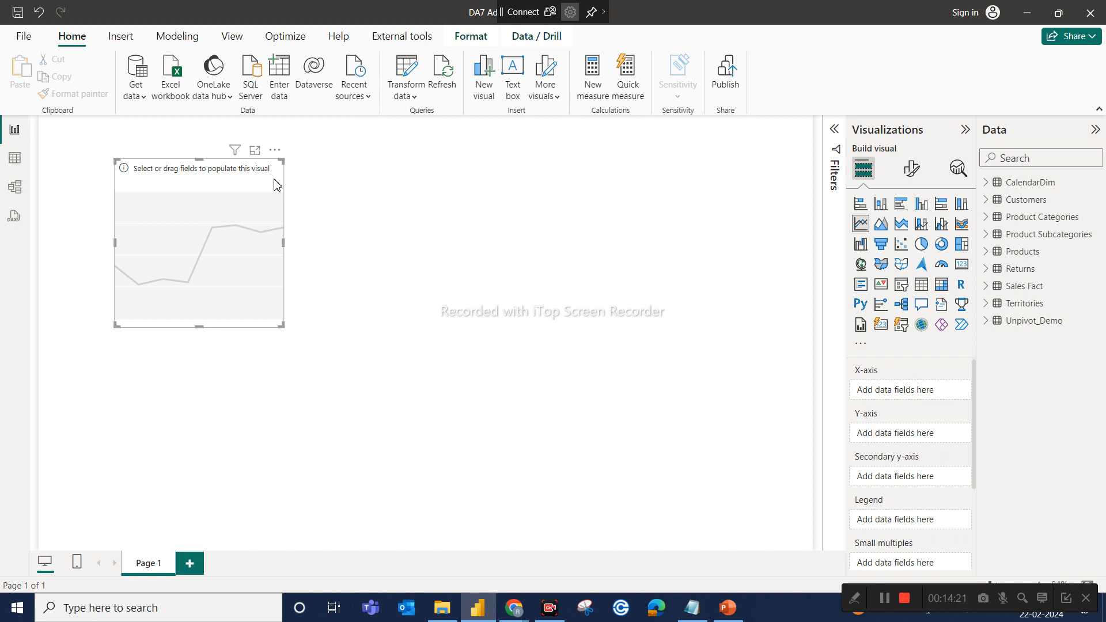
# Step: Return to Power BI Desktop, change the empty line chart to a stacked bar chart and reposition it on the page
pyautogui.moveTo(252, 175); pyautogui.dragTo(311, 182)
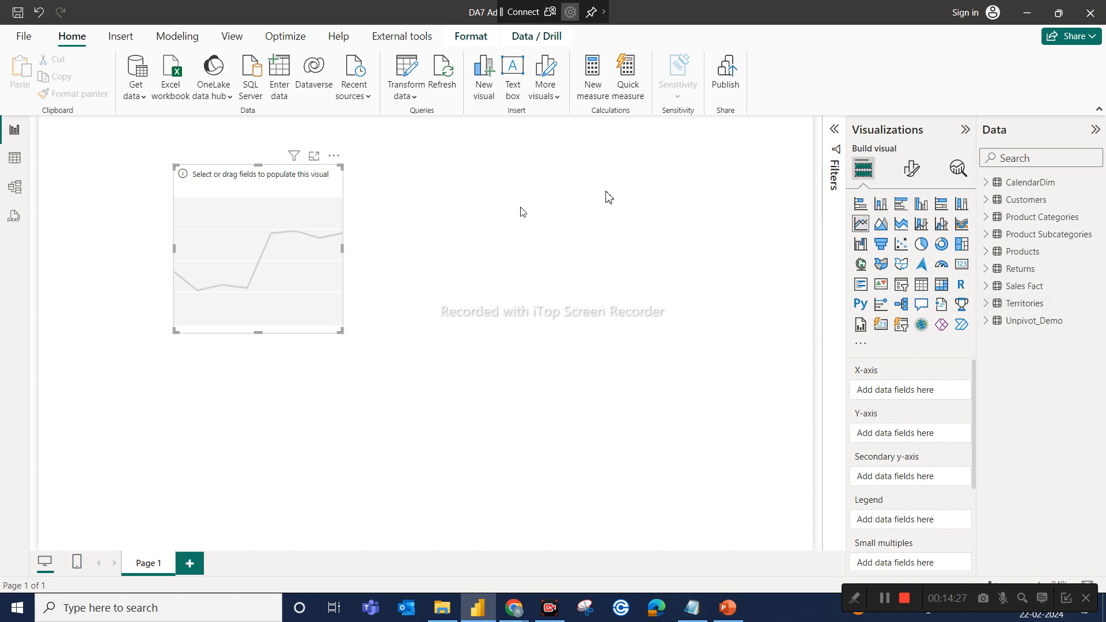
pyautogui.click(860, 203)
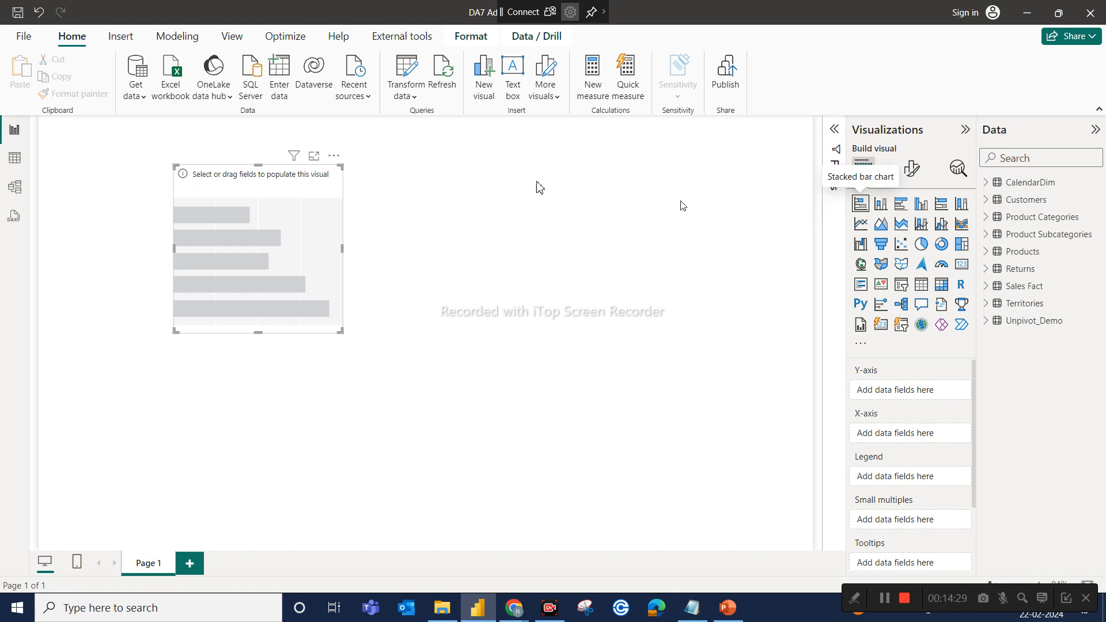
pyautogui.moveTo(271, 201); pyautogui.dragTo(291, 176)
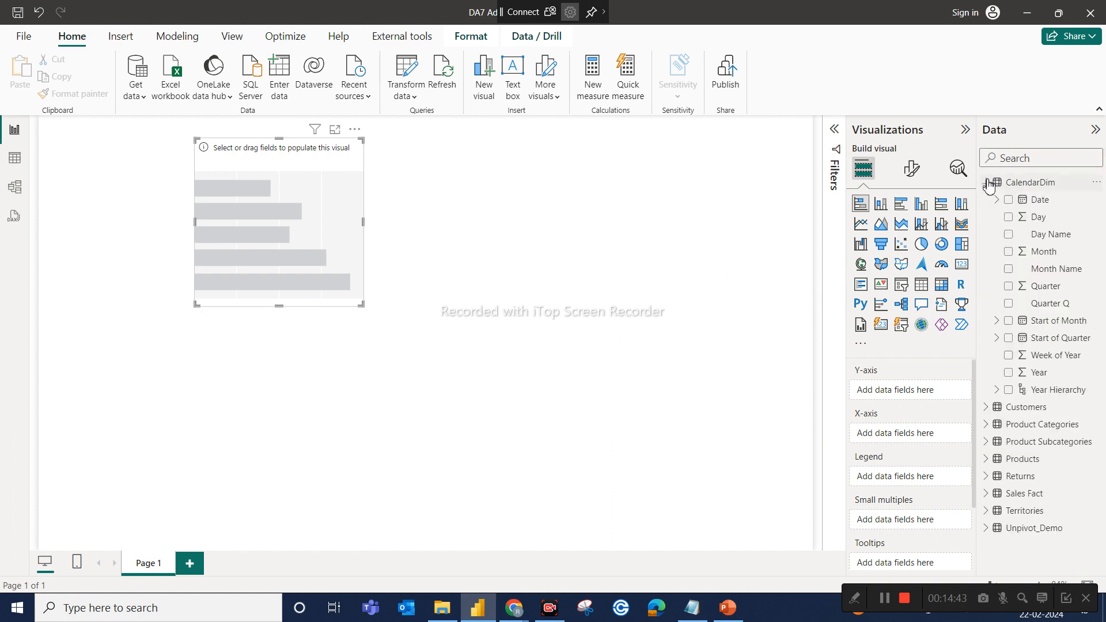
# Step: Assign the CalendarDim table's Year field to the stacked bar chart's Y-axis
pyautogui.click(987, 182)
pyautogui.click(986, 183)
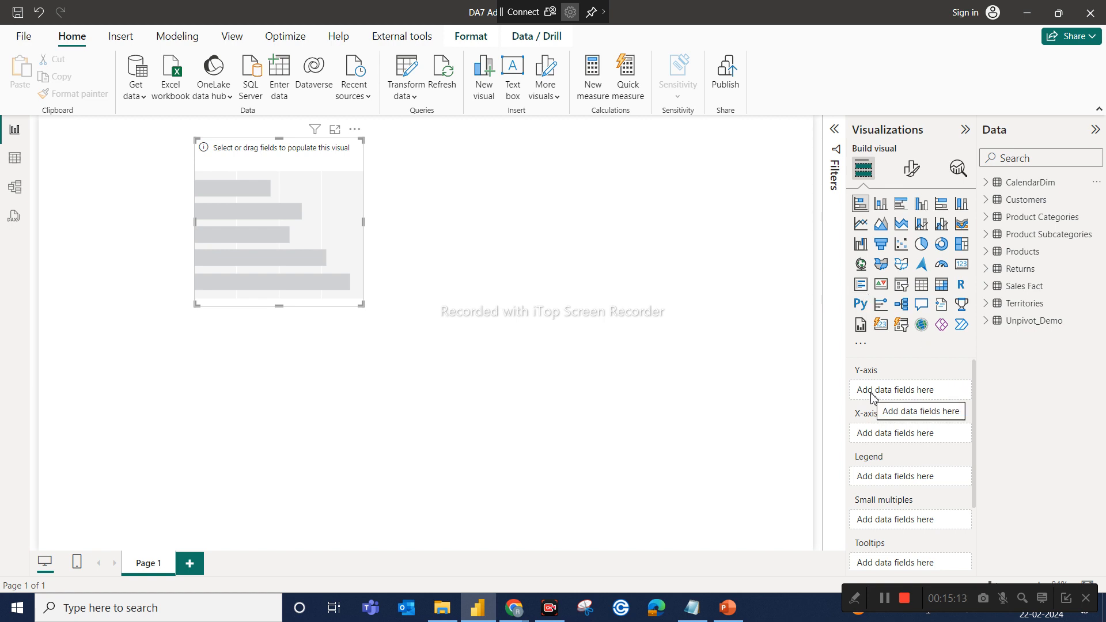
pyautogui.click(988, 184)
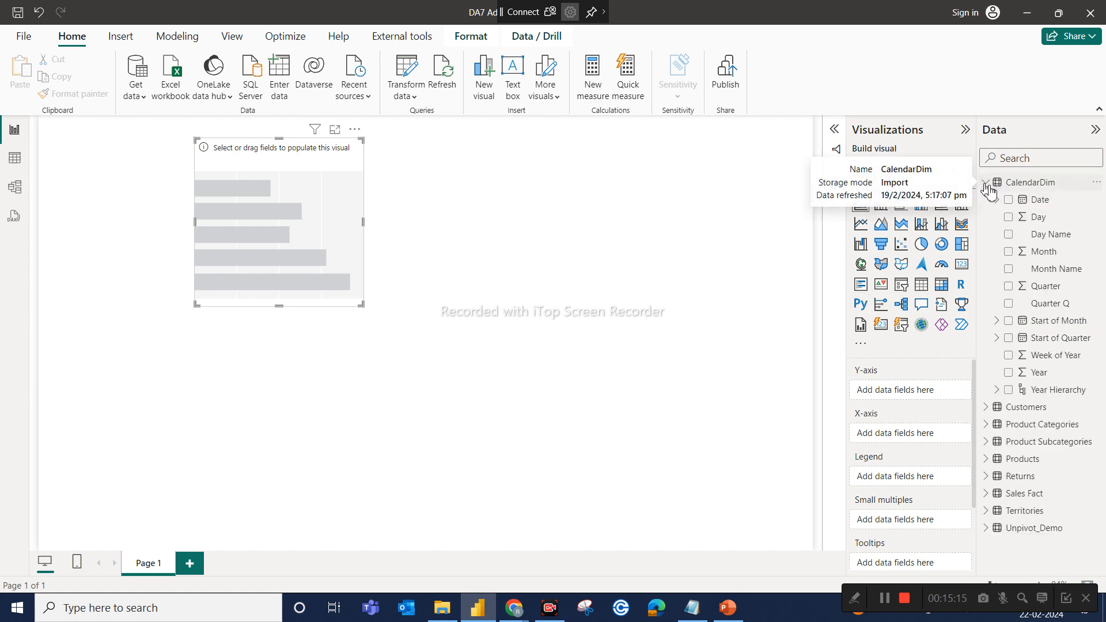
pyautogui.moveTo(1039, 374); pyautogui.dragTo(907, 393)
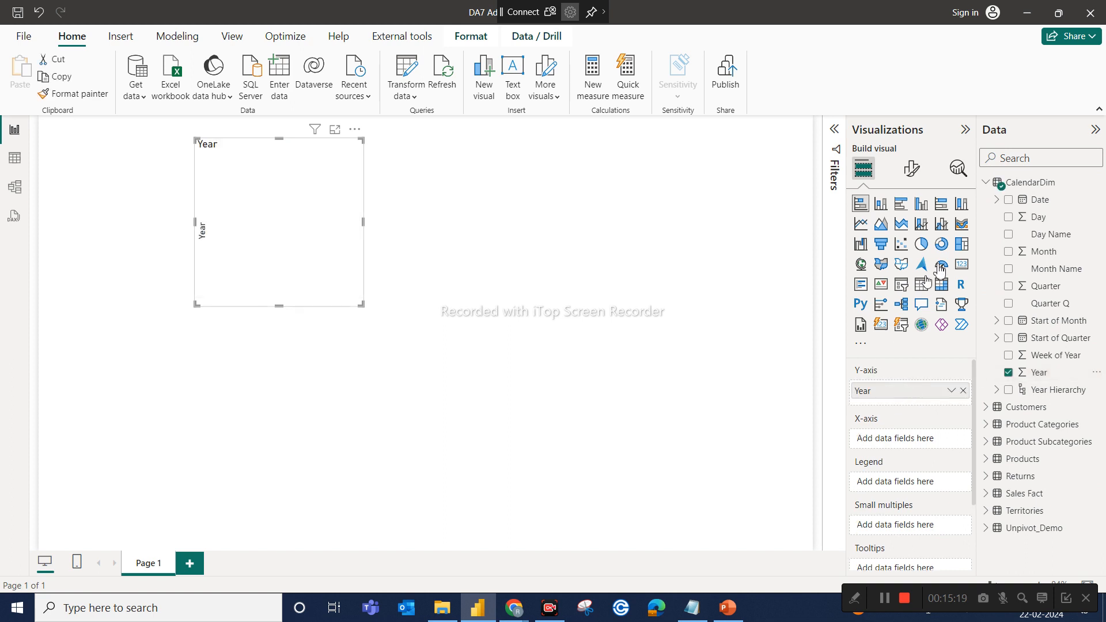
# Step: Assign the Sales Fact table's OrderQuantity field to the bar chart's X-axis
pyautogui.click(986, 182)
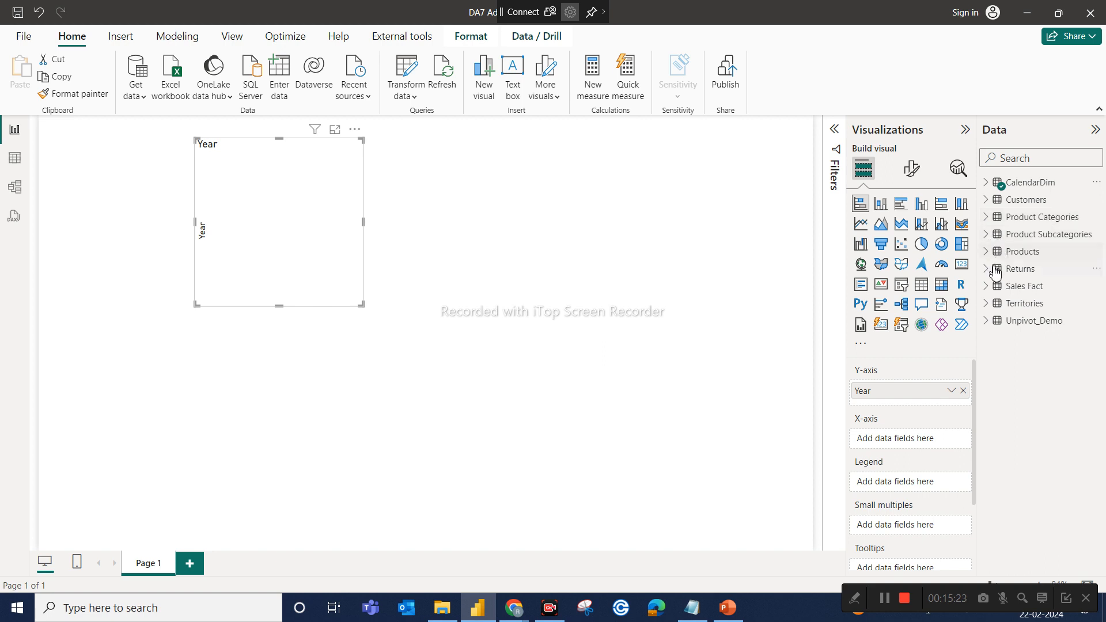
pyautogui.click(985, 287)
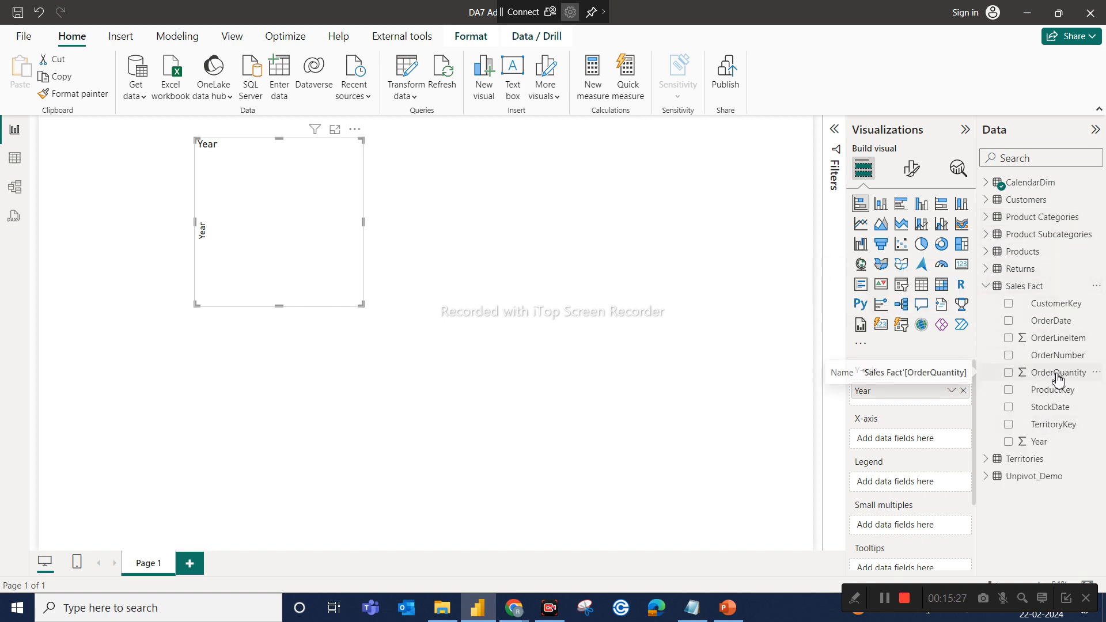
pyautogui.moveTo(1058, 380); pyautogui.dragTo(950, 438)
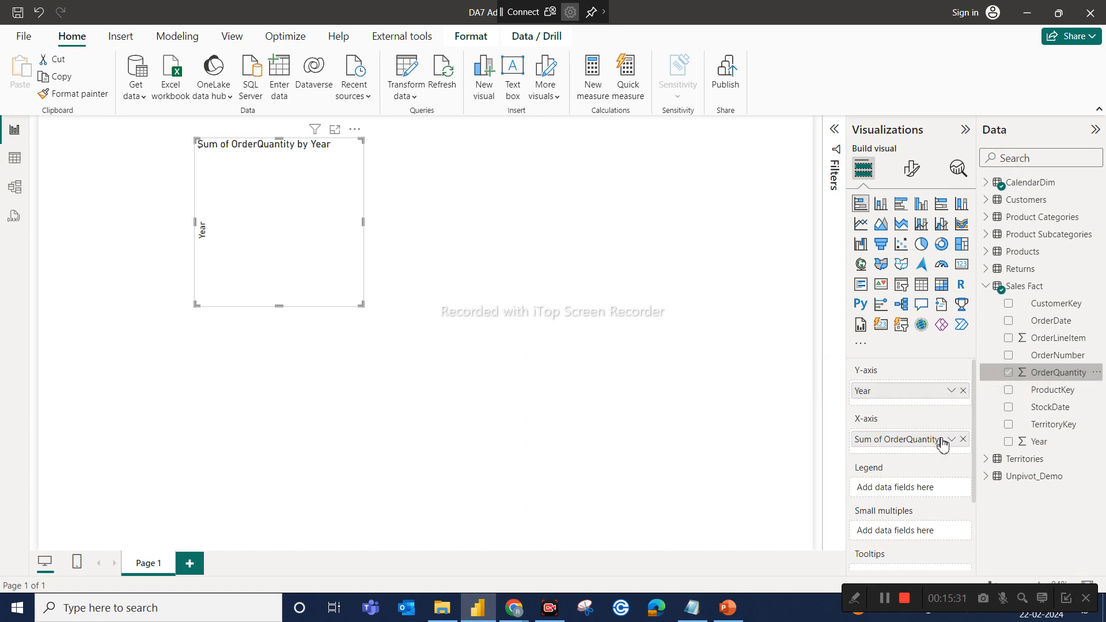
# Step: Enlarge the bar chart and move it toward the middle of the page
pyautogui.moveTo(362, 304); pyautogui.dragTo(423, 469)
pyautogui.moveTo(370, 419); pyautogui.dragTo(492, 448)
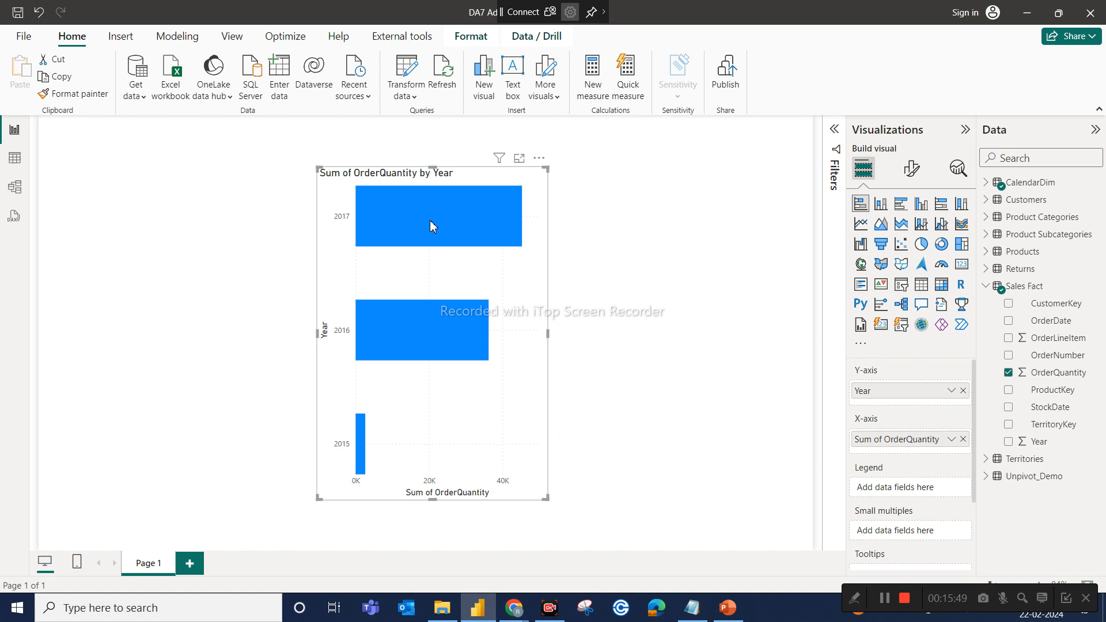
pyautogui.moveTo(429, 219)
# Step: Convert the visual to a stacked column chart, widen it almost to the page's right edge, and inspect the yearly columns
pyautogui.click(882, 205)
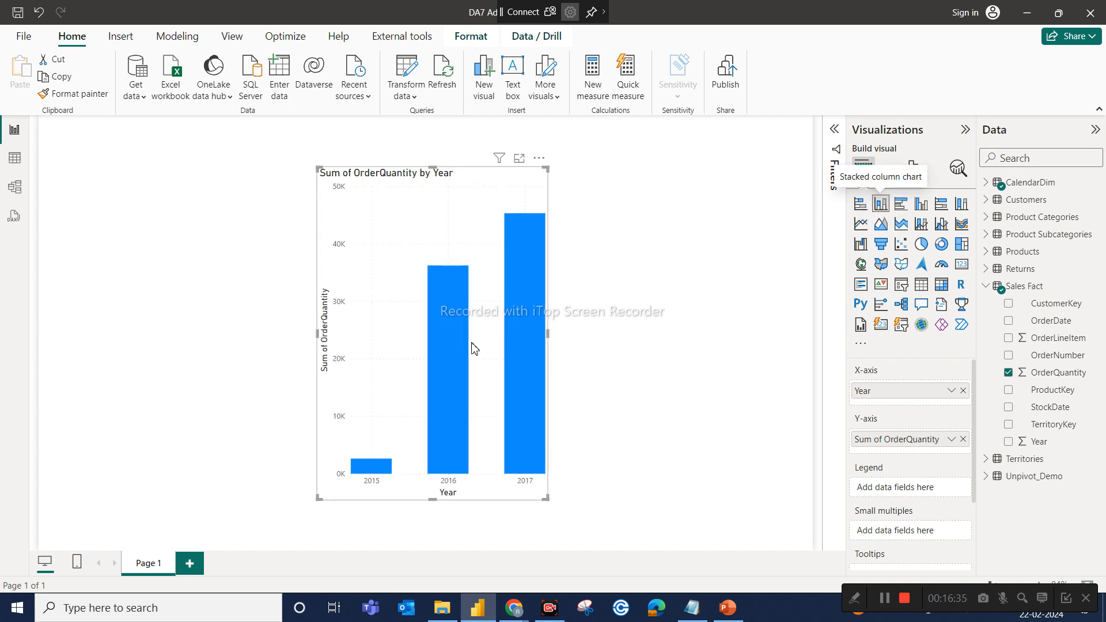
pyautogui.moveTo(546, 498); pyautogui.dragTo(647, 466)
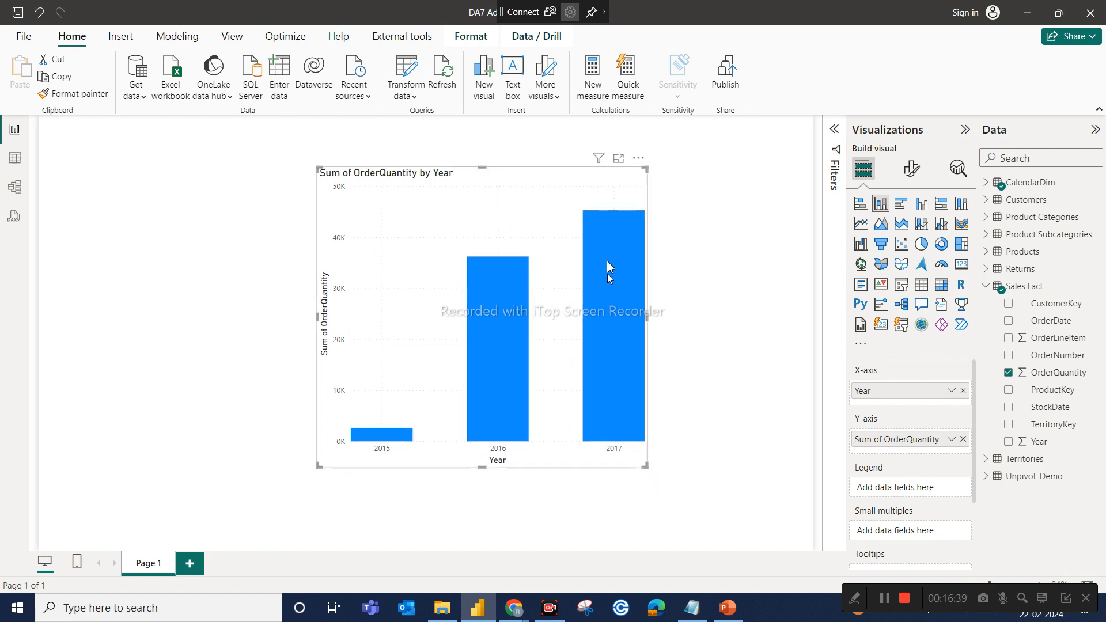
pyautogui.moveTo(375, 441)
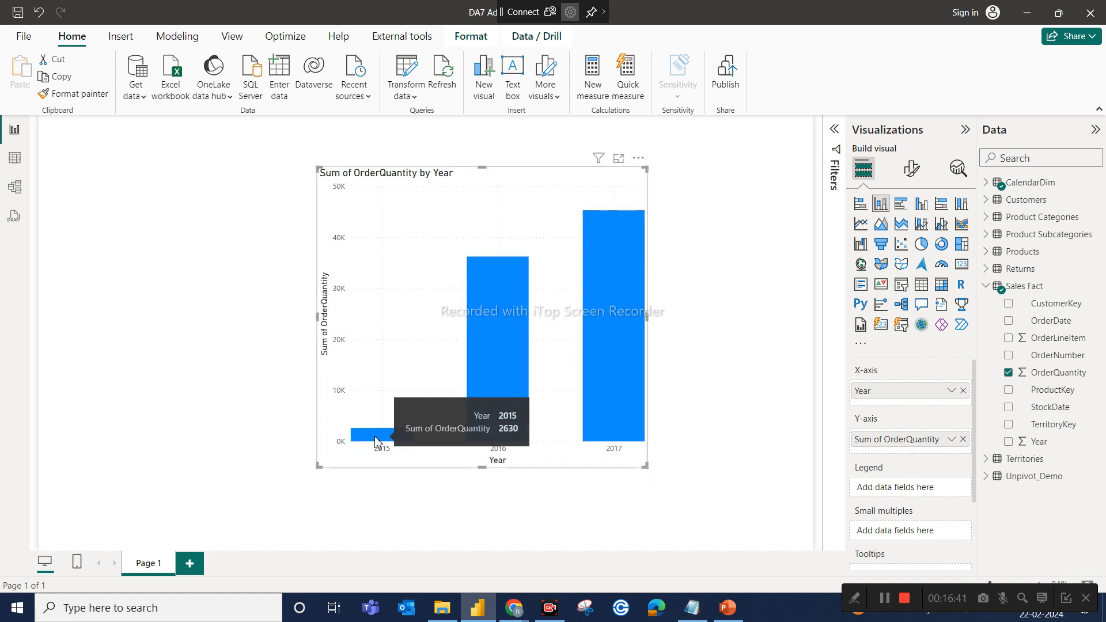
pyautogui.moveTo(596, 288)
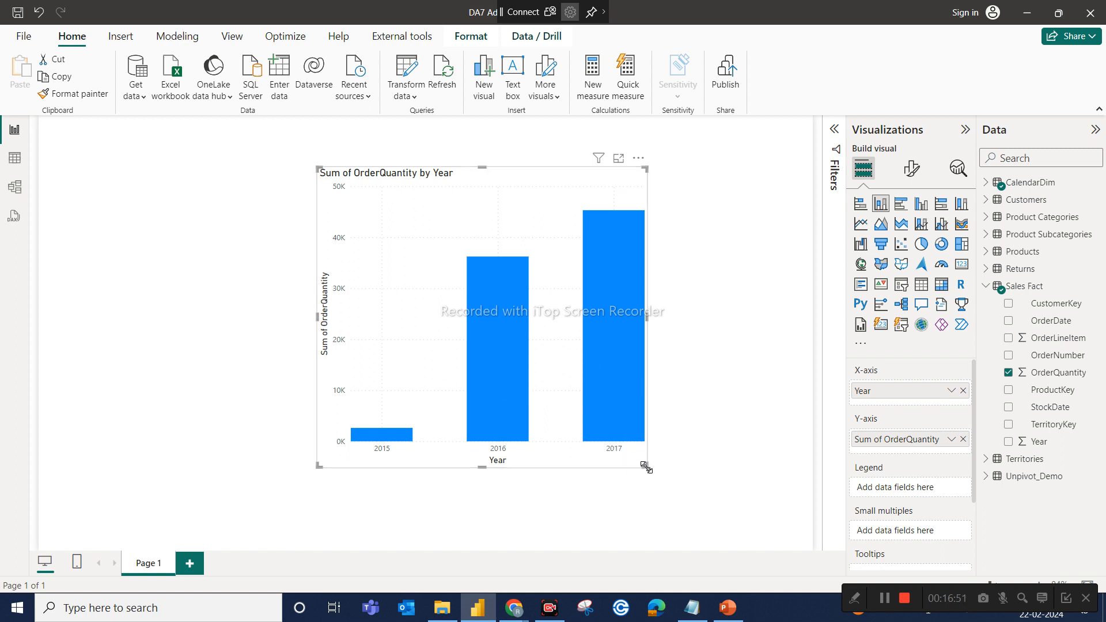
pyautogui.moveTo(646, 465); pyautogui.dragTo(686, 471)
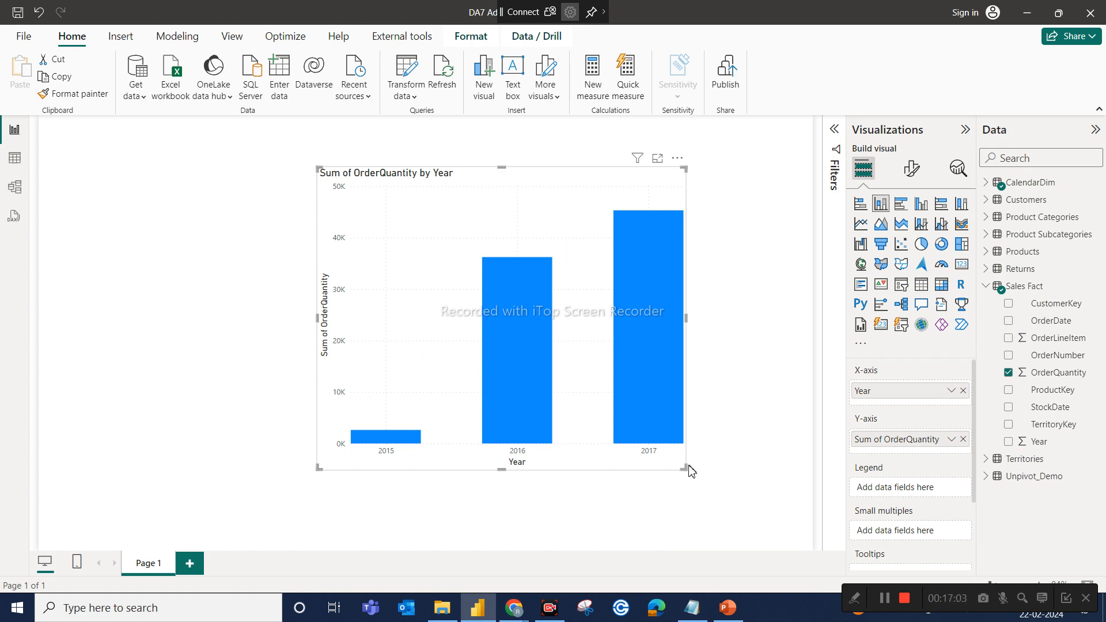
pyautogui.moveTo(685, 468); pyautogui.dragTo(805, 483)
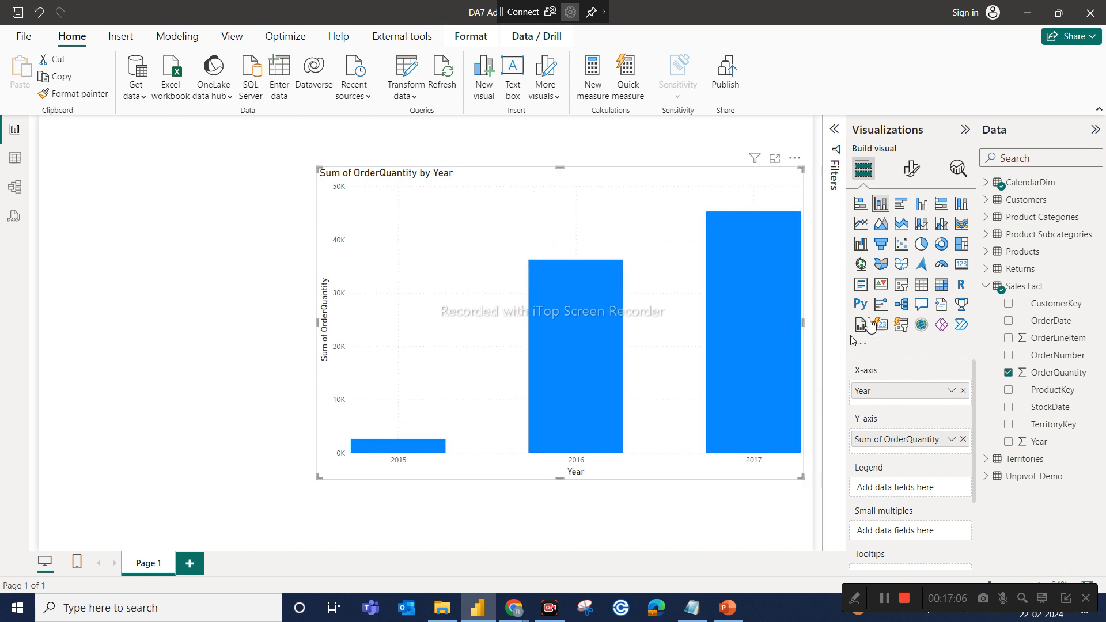
pyautogui.moveTo(714, 266)
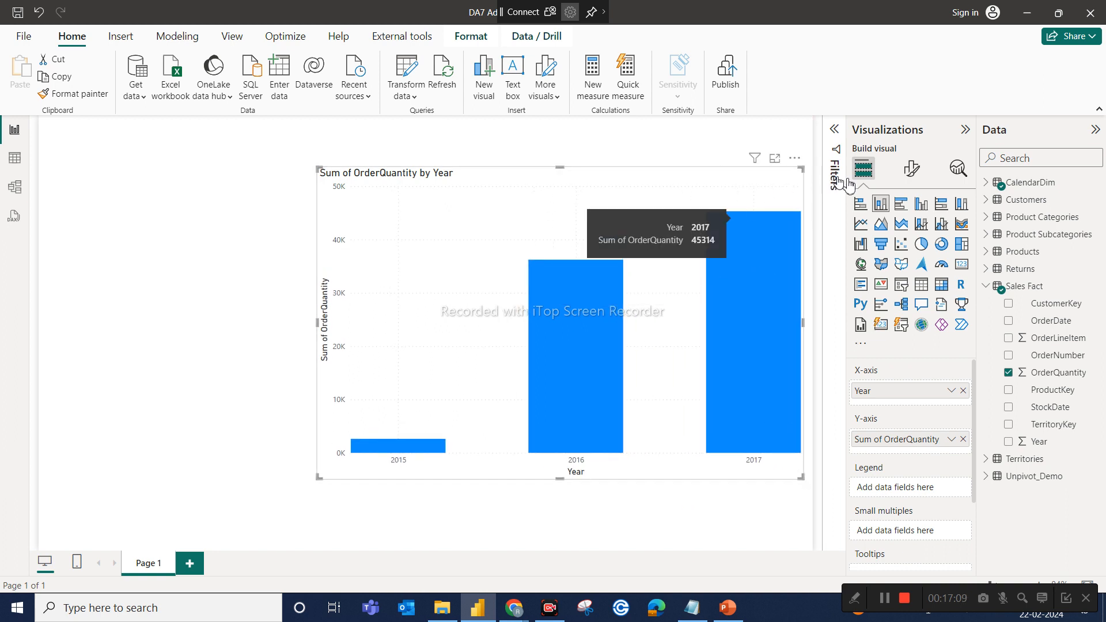
# Step: Convert the visual back to a stacked bar chart, narrow it, and place it in the page's upper-left corner
pyautogui.click(863, 207)
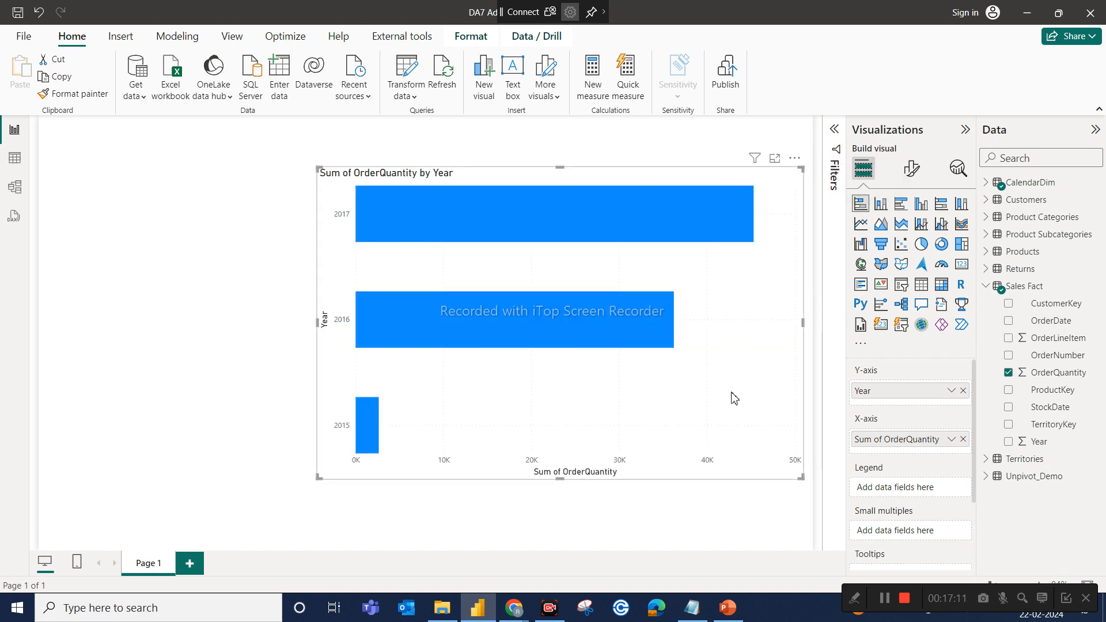
pyautogui.moveTo(800, 478); pyautogui.dragTo(515, 461)
pyautogui.moveTo(345, 354); pyautogui.dragTo(187, 316)
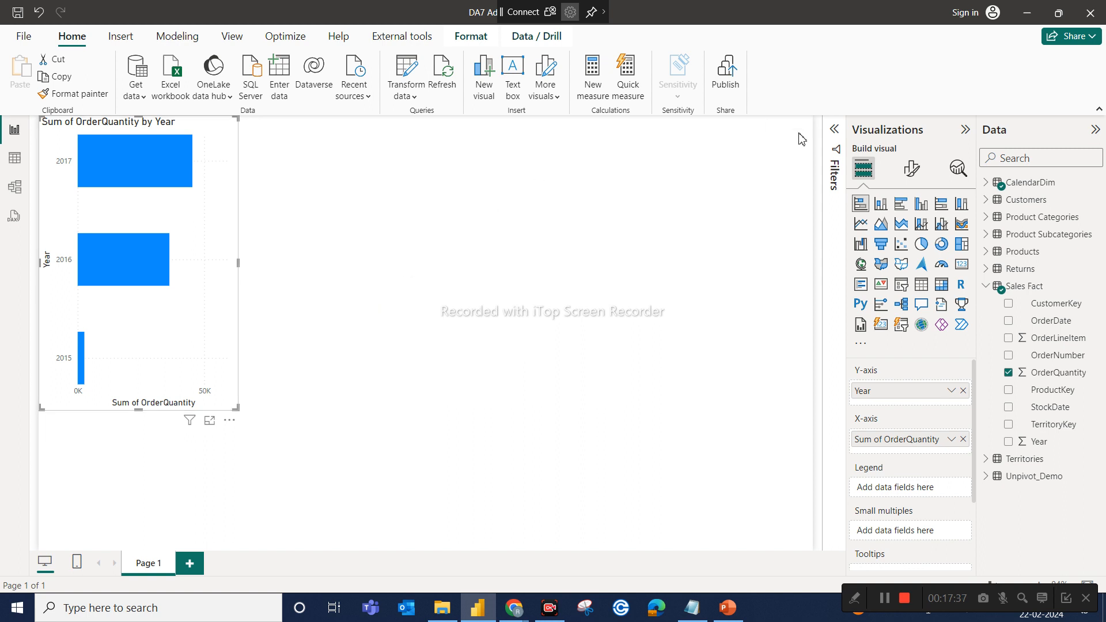
# Step: In the bar chart's Y-axis formatting, toggle the values off and back on, and turn off the axis title
pyautogui.click(911, 171)
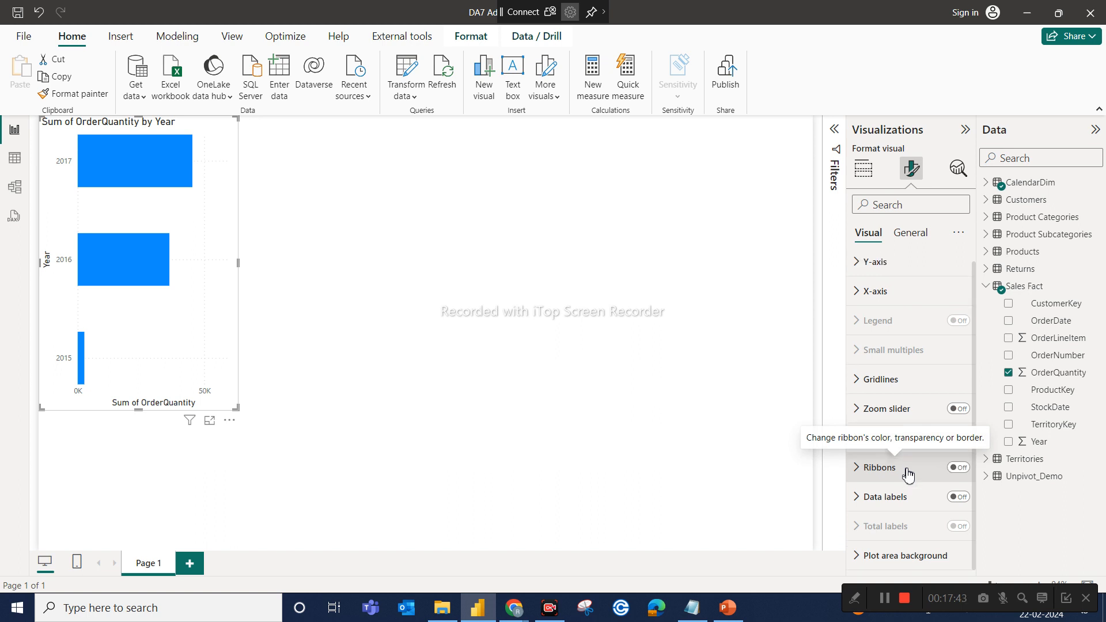
pyautogui.scroll(1, 909, 474)
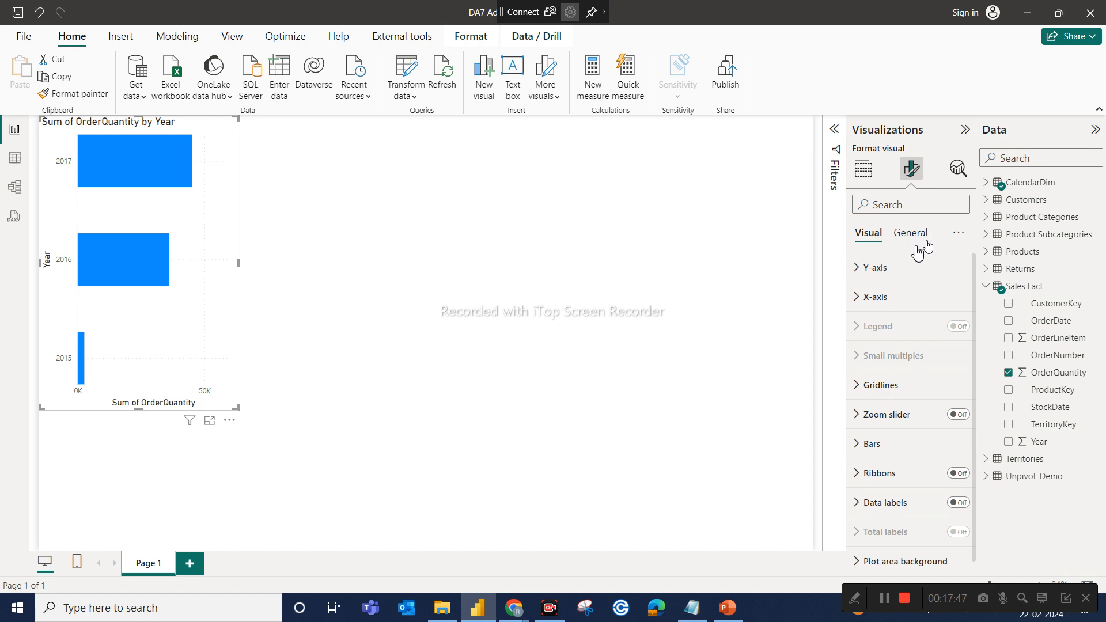
pyautogui.click(857, 269)
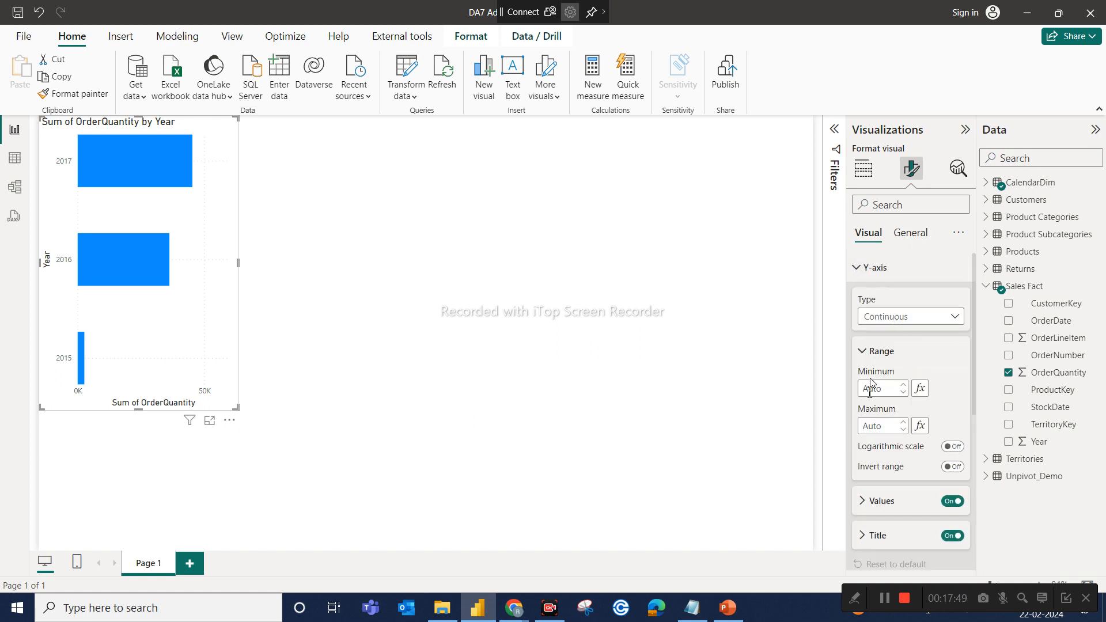
pyautogui.scroll(-2, 882, 429)
pyautogui.scroll(-1, 881, 429)
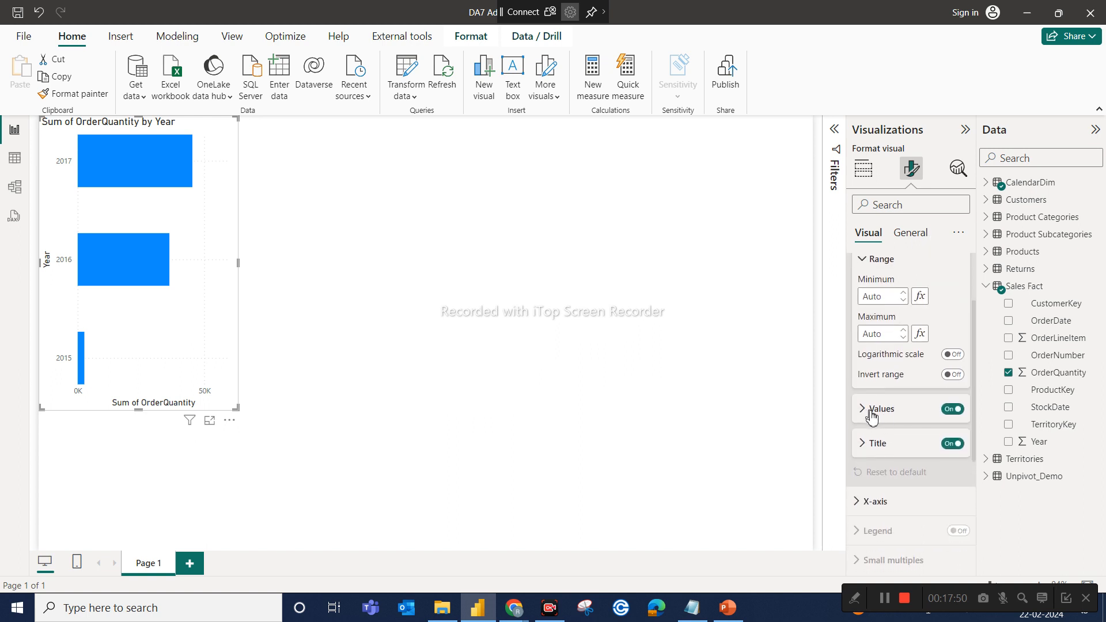
pyautogui.click(952, 409)
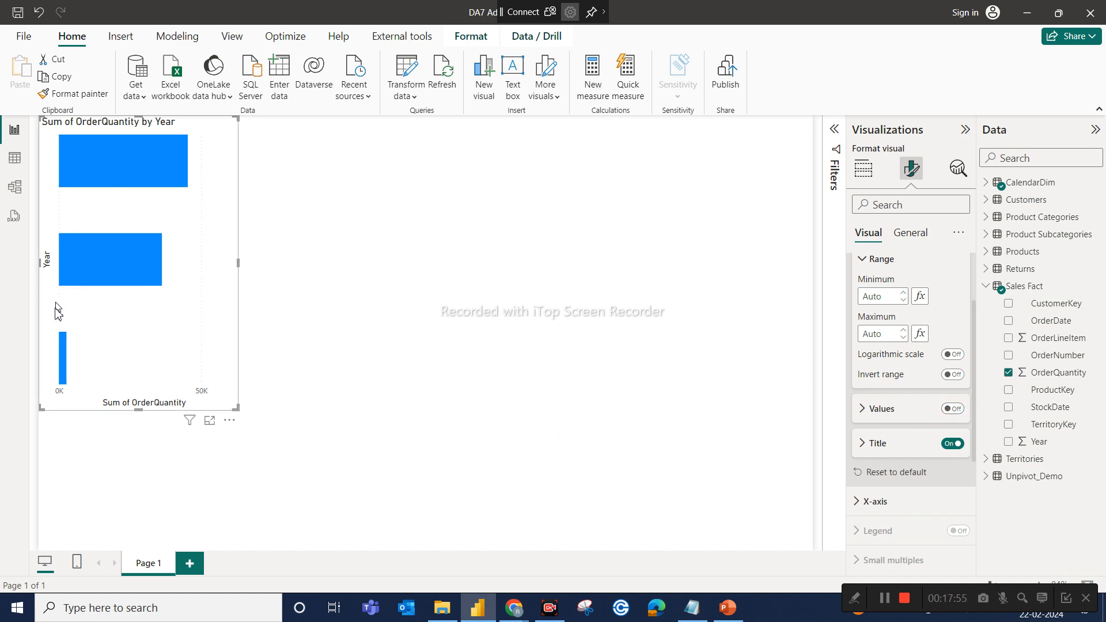
pyautogui.click(953, 409)
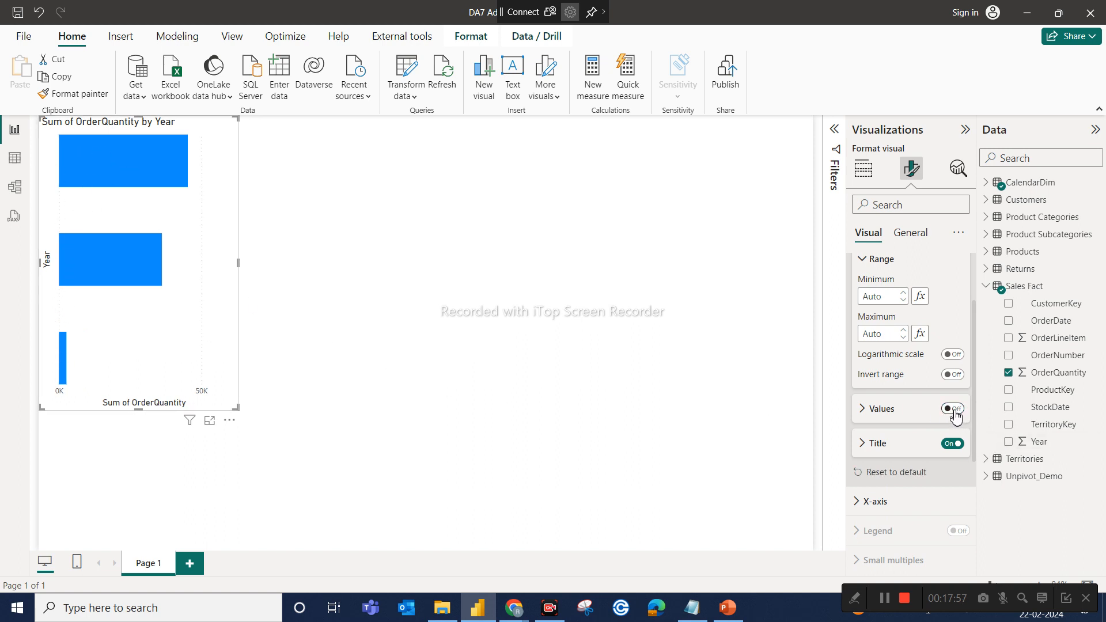
pyautogui.click(952, 444)
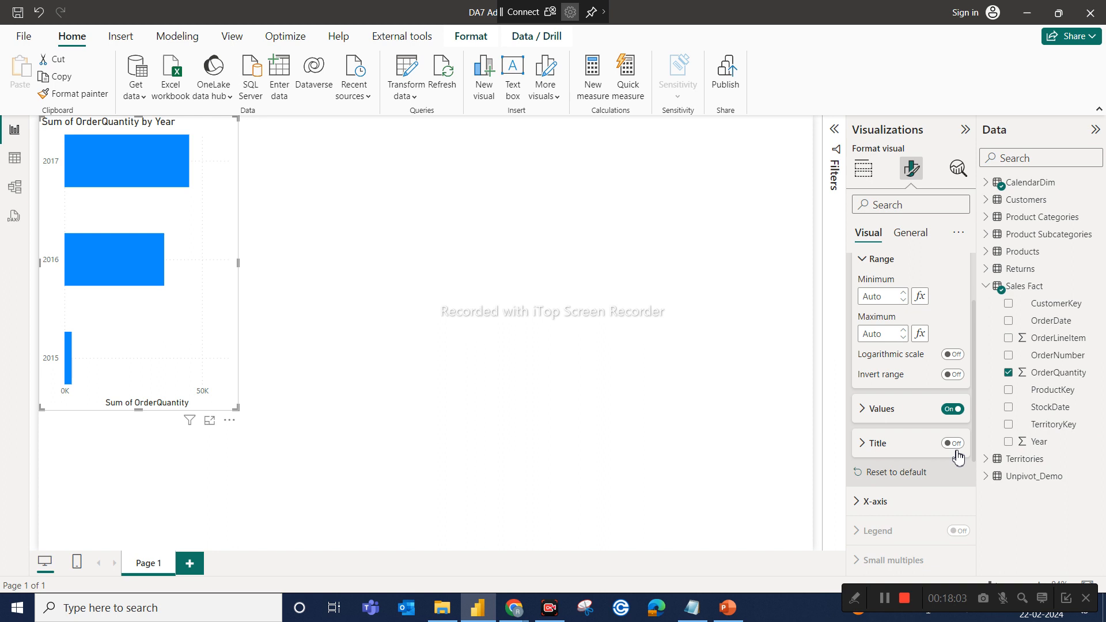
# Step: Collapse the Y-axis range settings and examine the formatting options for the axis title and values
pyautogui.click(862, 258)
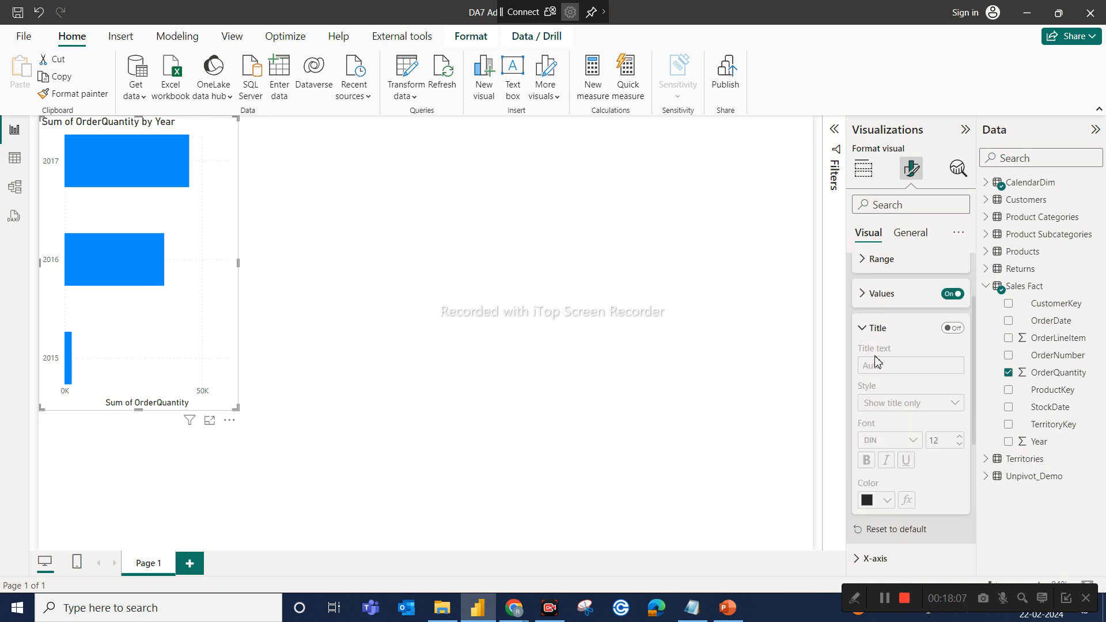
pyautogui.click(863, 295)
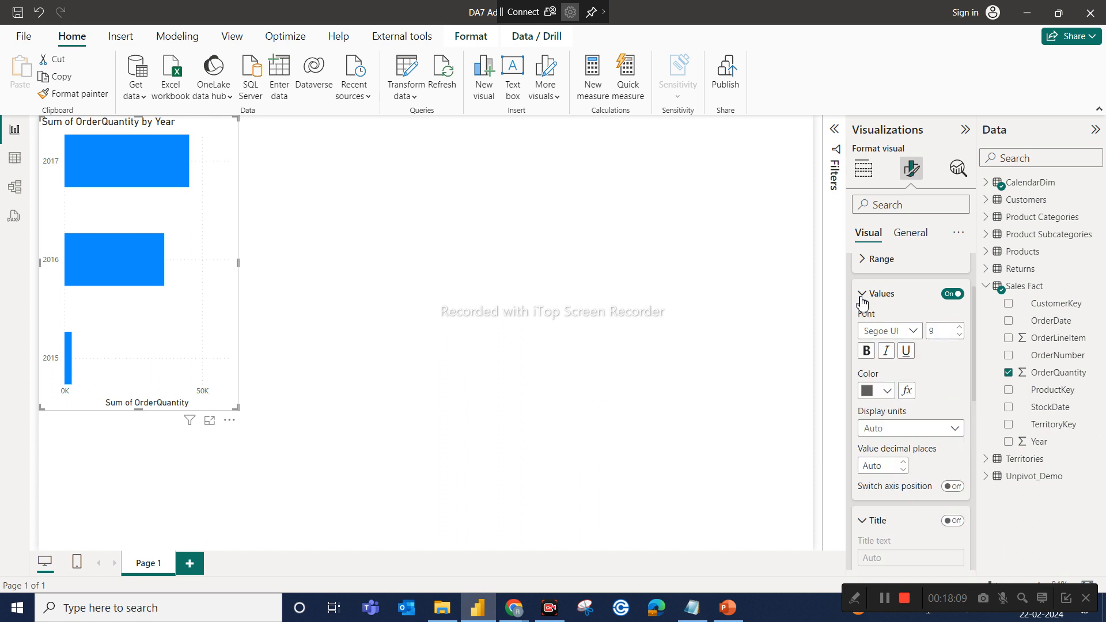
pyautogui.click(862, 295)
pyautogui.click(862, 295)
pyautogui.moveTo(164, 173)
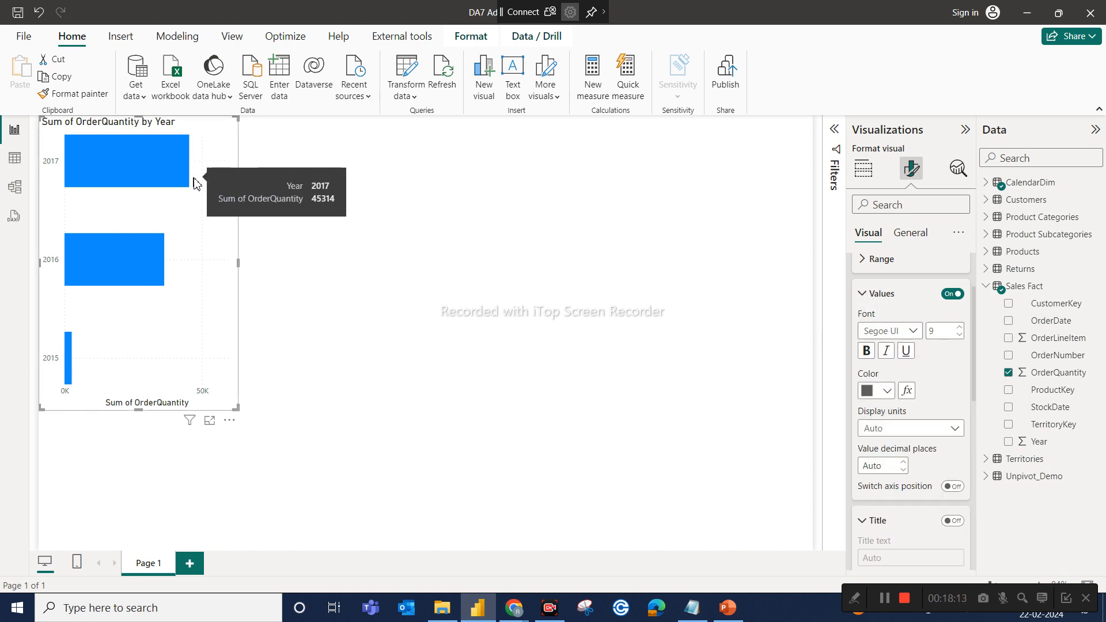
# Step: Increase the font size of the Y-axis values to 16 and collapse their settings
pyautogui.click(961, 334)
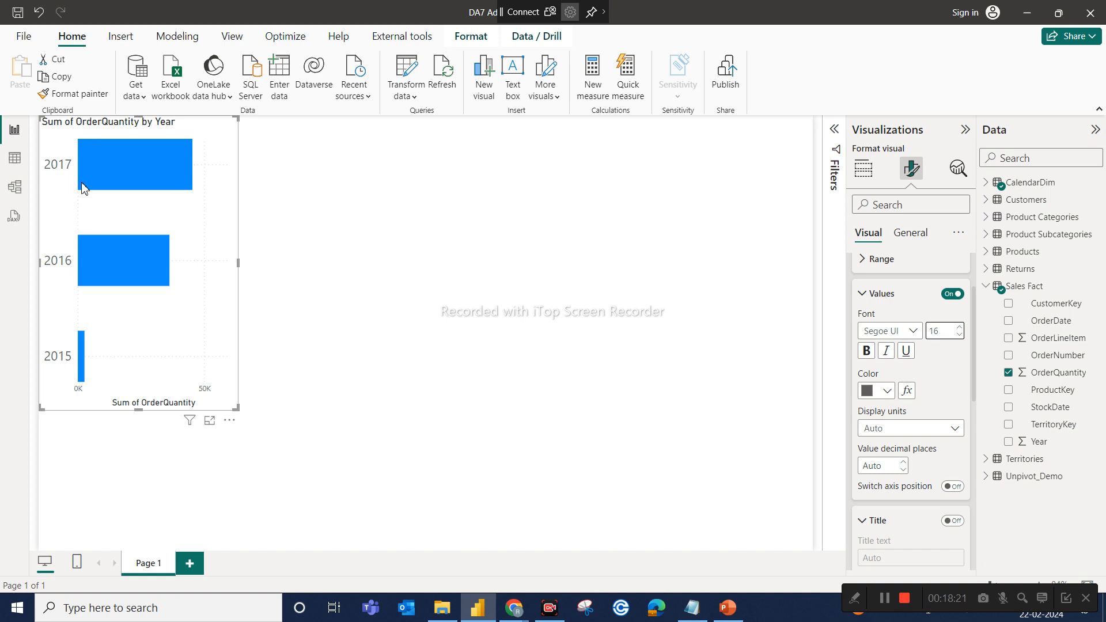
pyautogui.moveTo(102, 249)
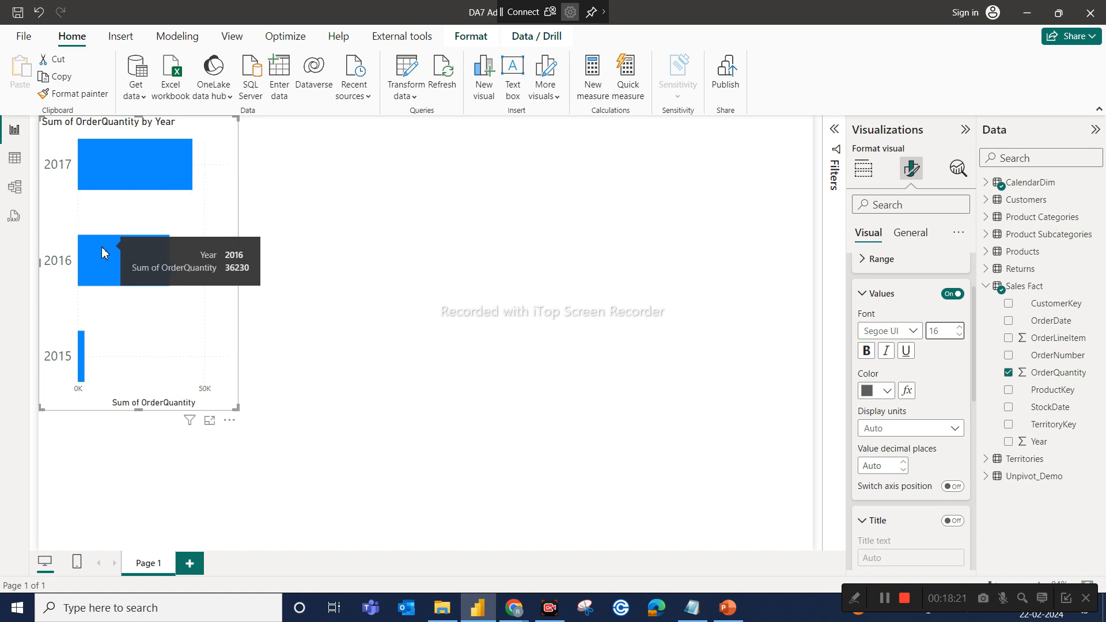
pyautogui.click(870, 294)
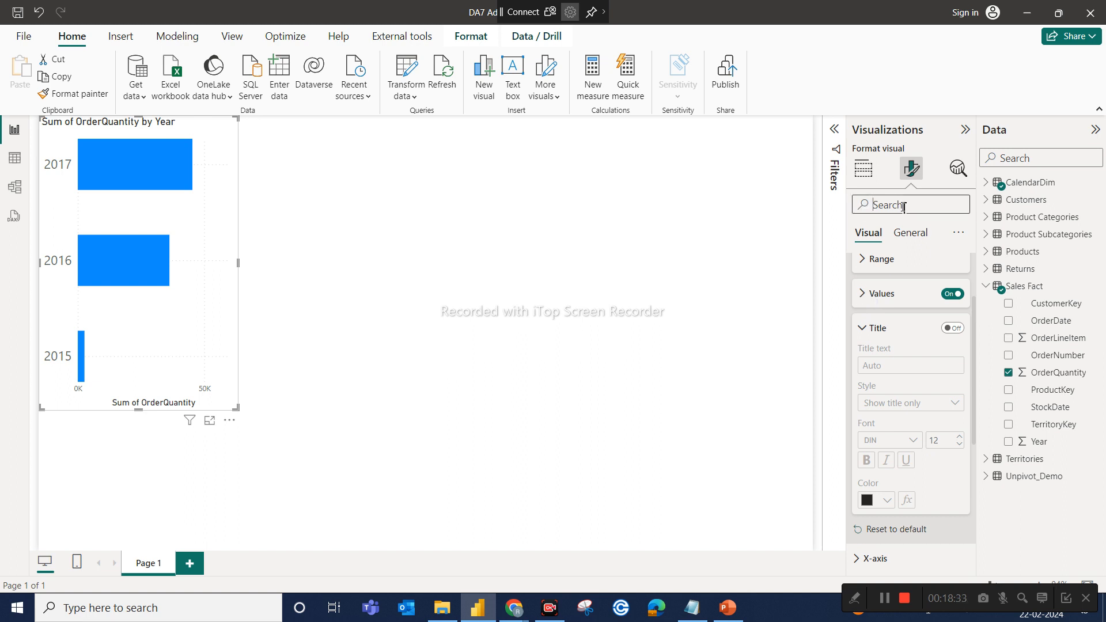
# Step: Search the format settings for "values" and toggle the Y-axis values off and back on
pyautogui.write('values')
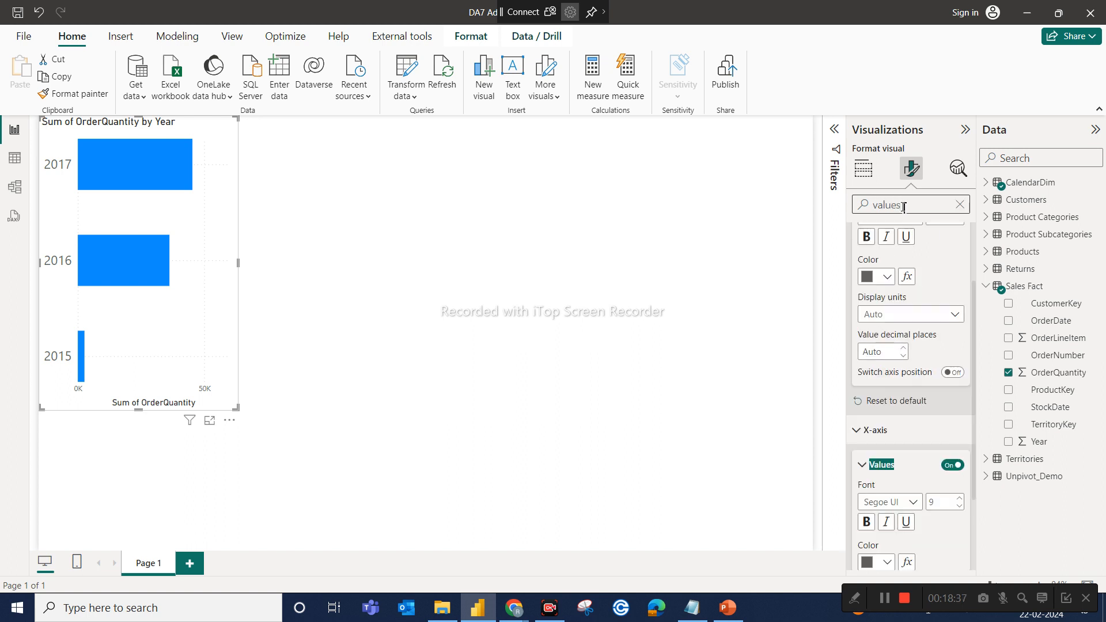
pyautogui.scroll(-2, 901, 421)
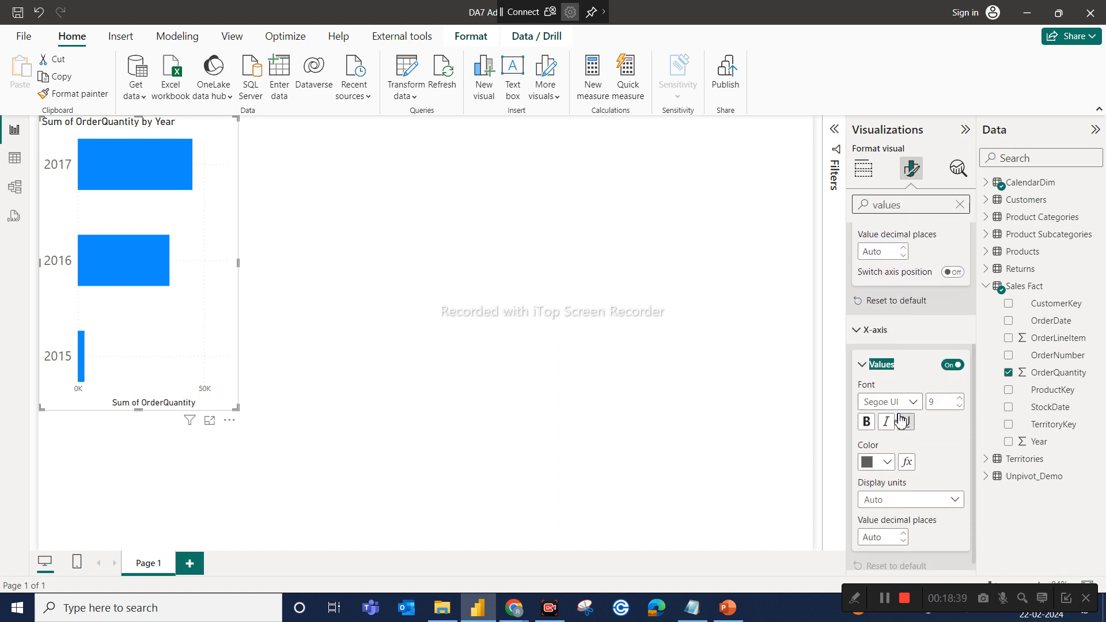
pyautogui.scroll(4, 902, 421)
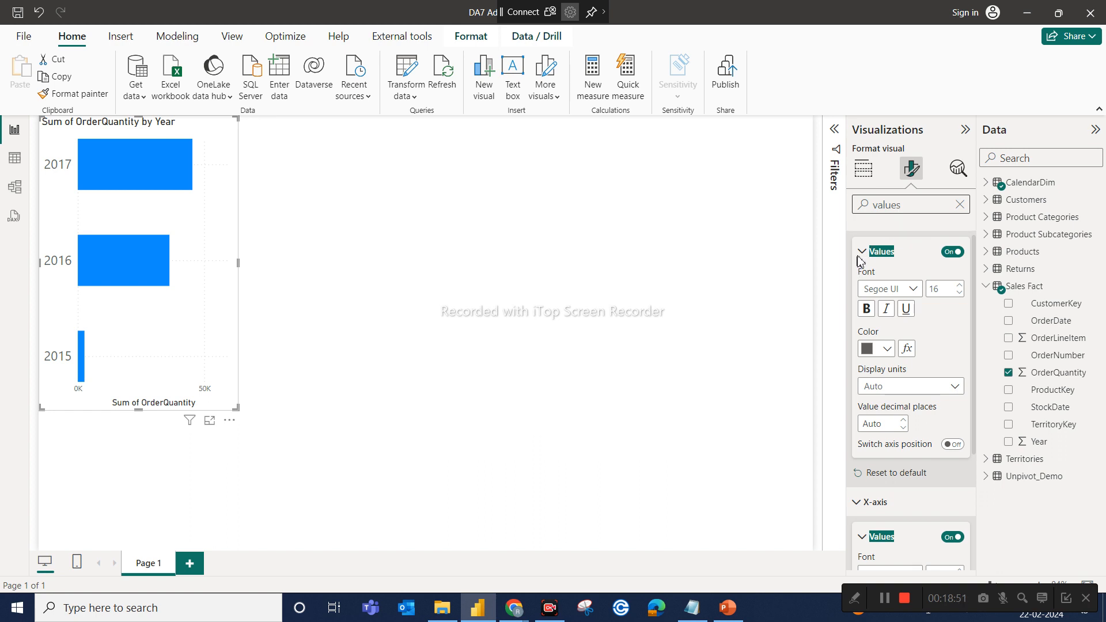
pyautogui.click(955, 257)
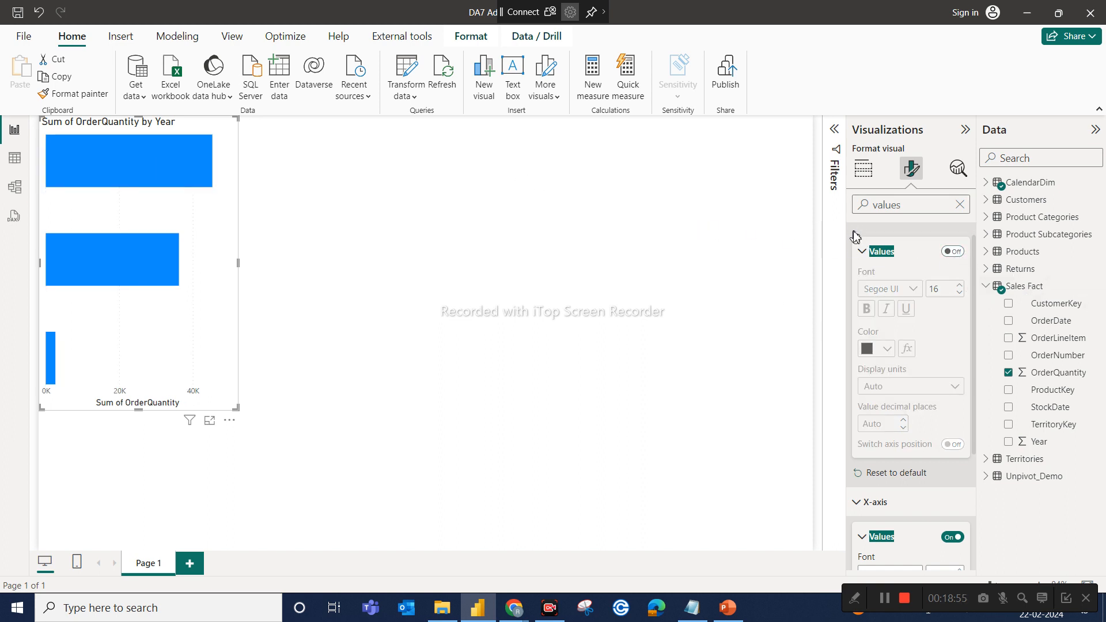
pyautogui.click(863, 252)
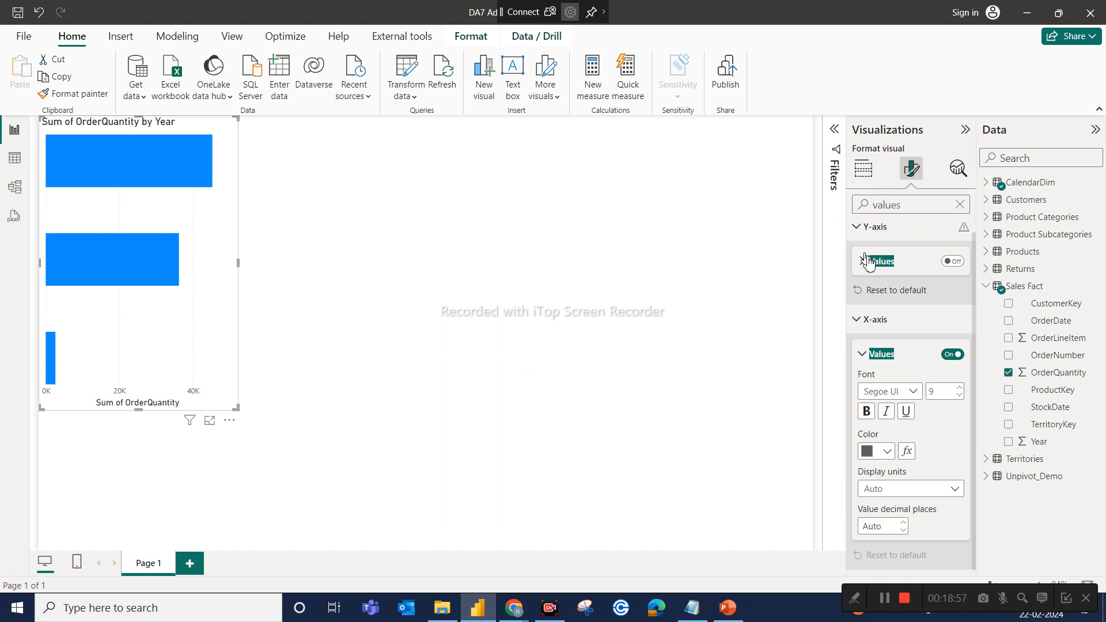
pyautogui.click(953, 261)
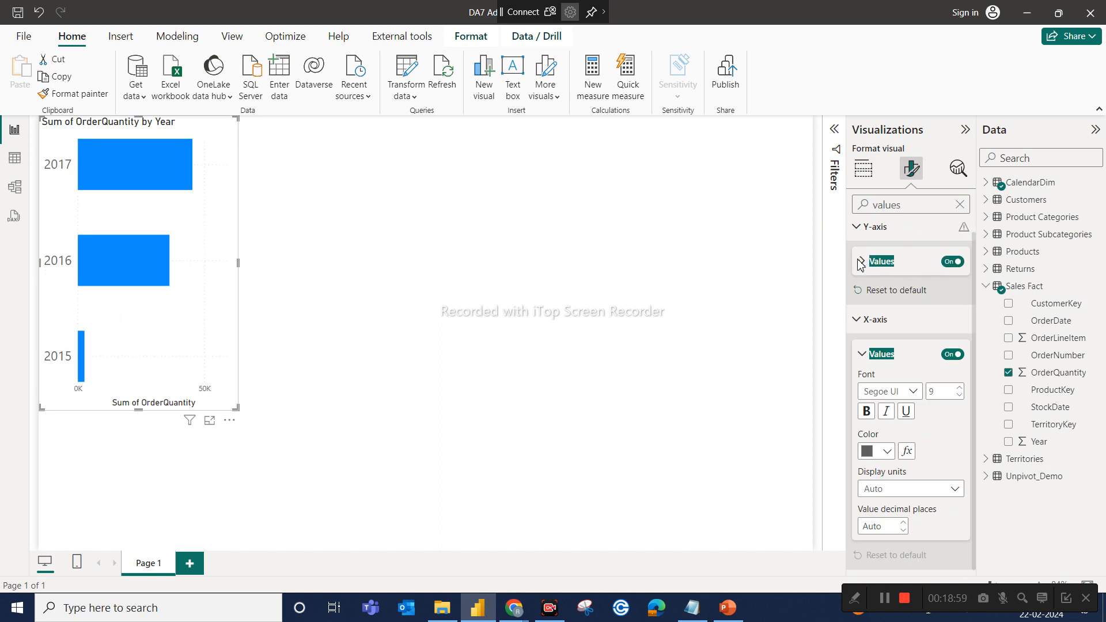
# Step: Set the font size of the Y-axis values to 9 and deselect the chart
pyautogui.click(863, 262)
pyautogui.doubleClick(939, 297)
pyautogui.write('9')
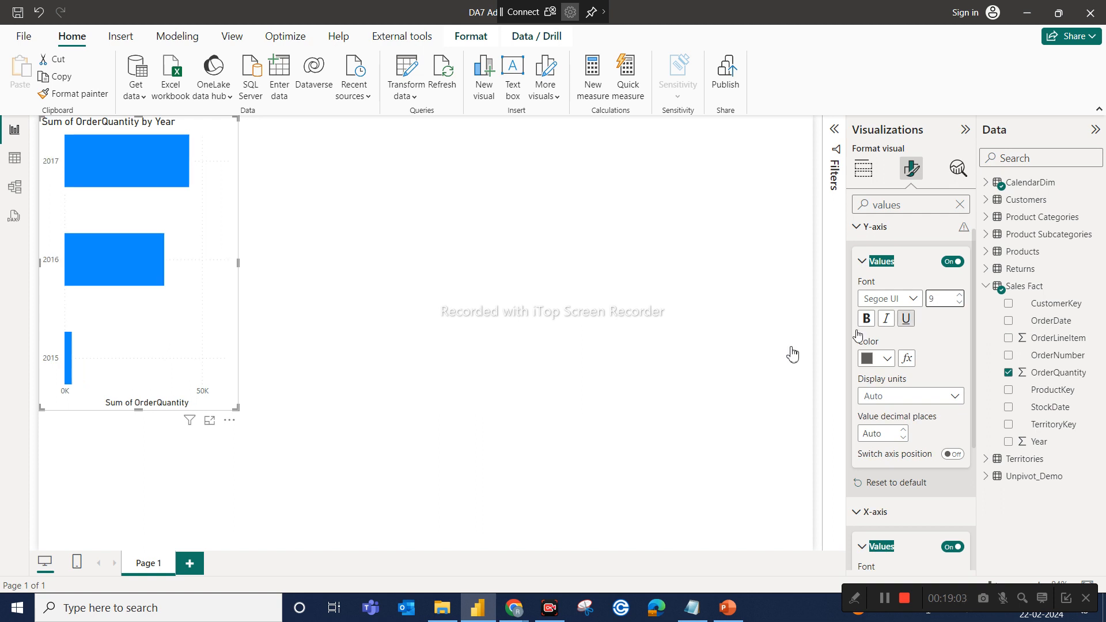
pyautogui.click(642, 356)
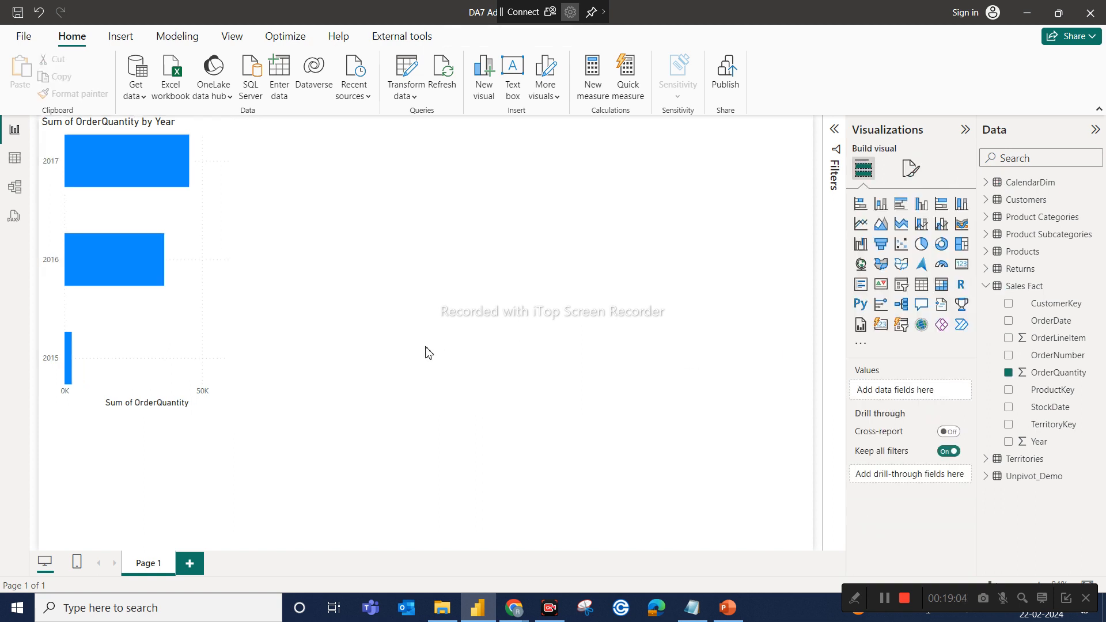
# Step: Try black for the bar chart's horizontal gridlines, set their color to white, and collapse the horizontal settings
pyautogui.click(182, 345)
pyautogui.click(913, 173)
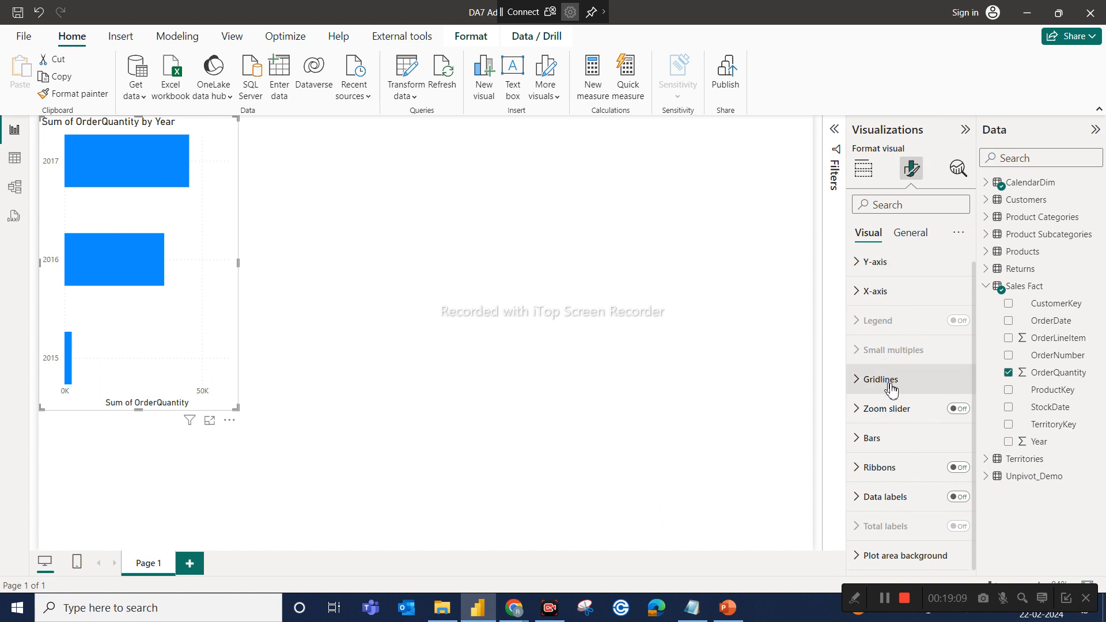
pyautogui.click(889, 386)
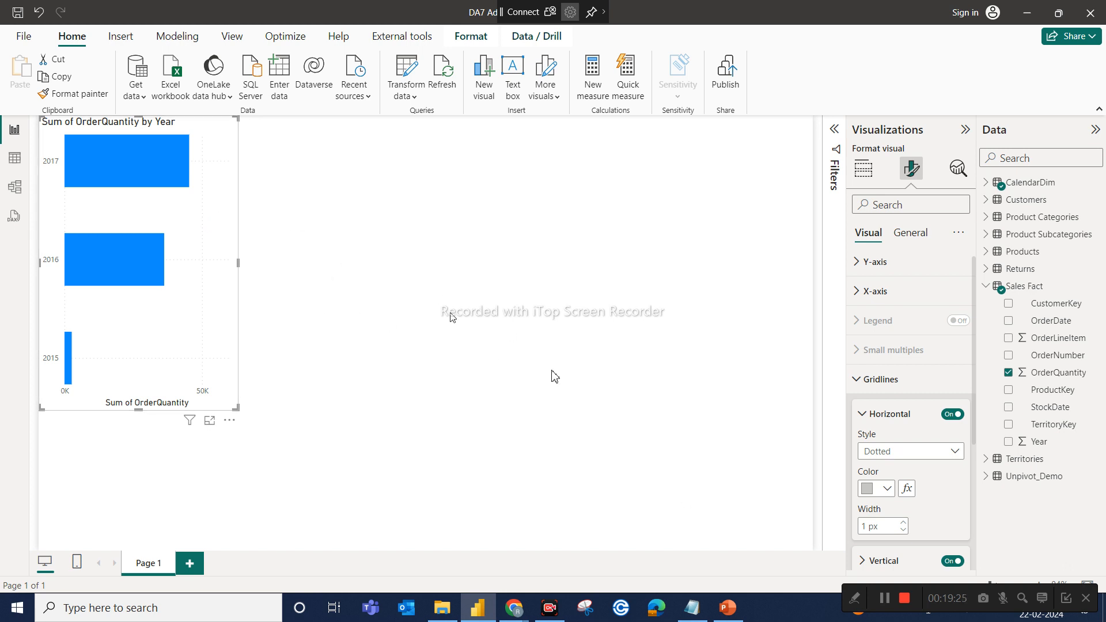
pyautogui.scroll(-3, 956, 507)
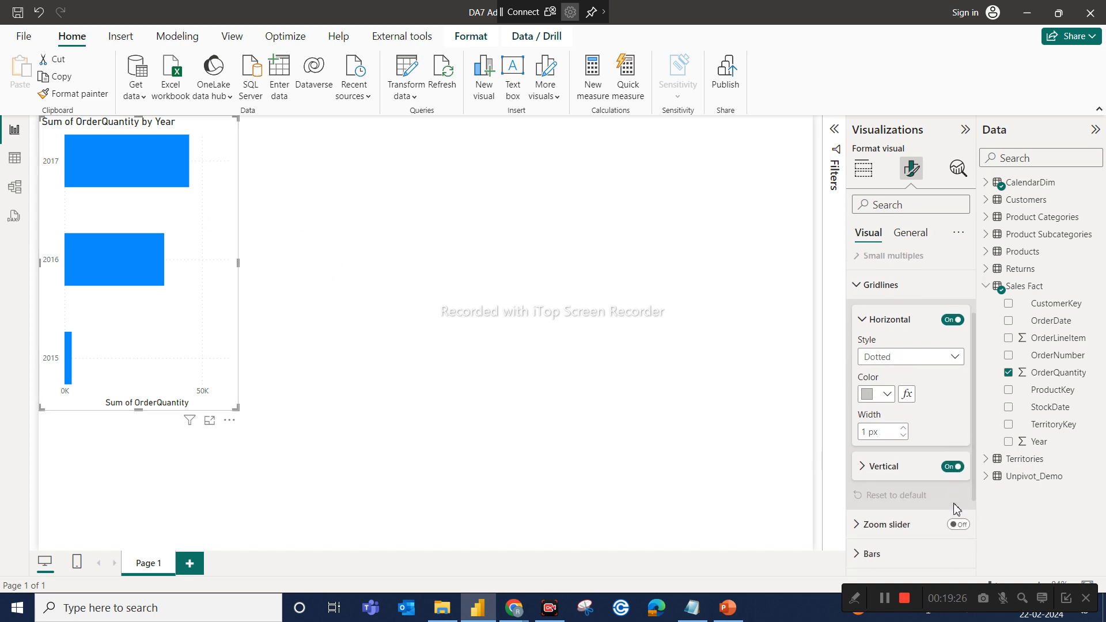
pyautogui.click(888, 391)
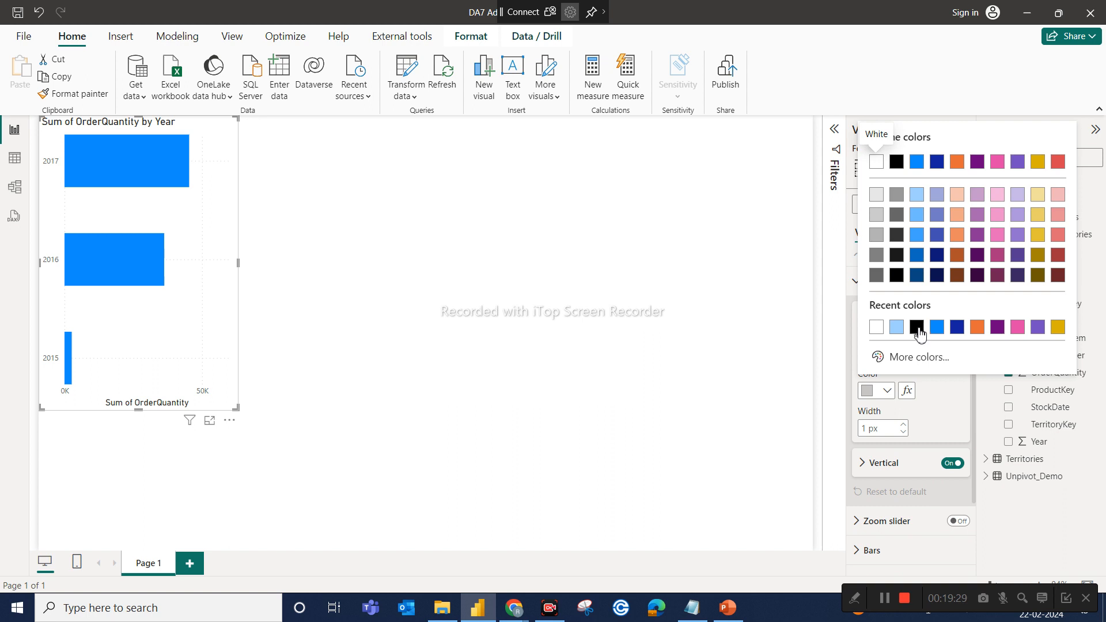
pyautogui.click(918, 324)
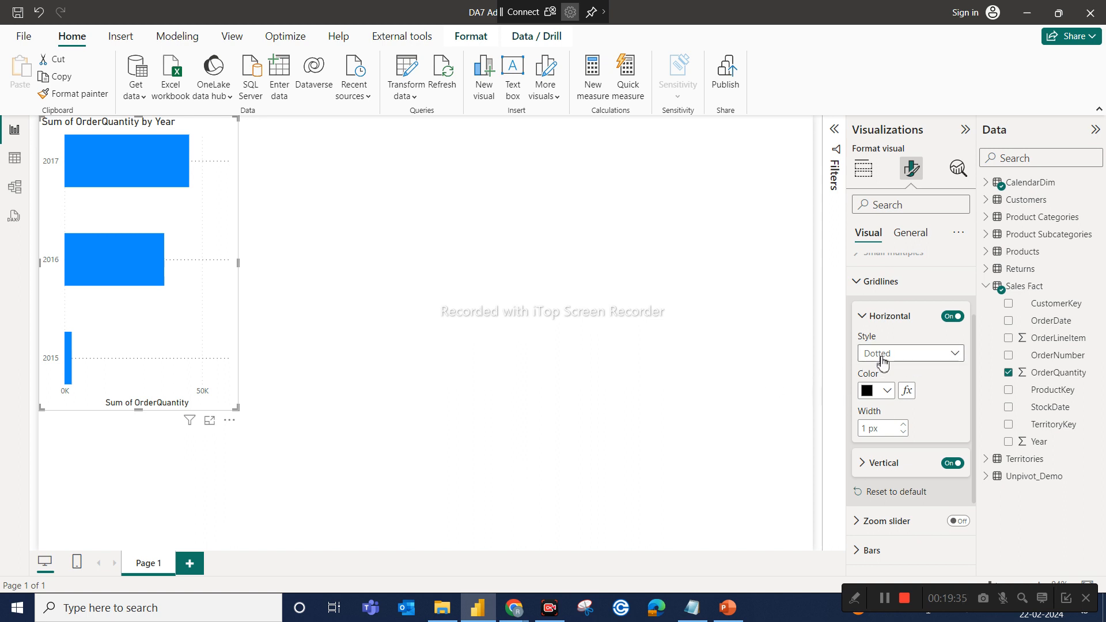
pyautogui.click(883, 393)
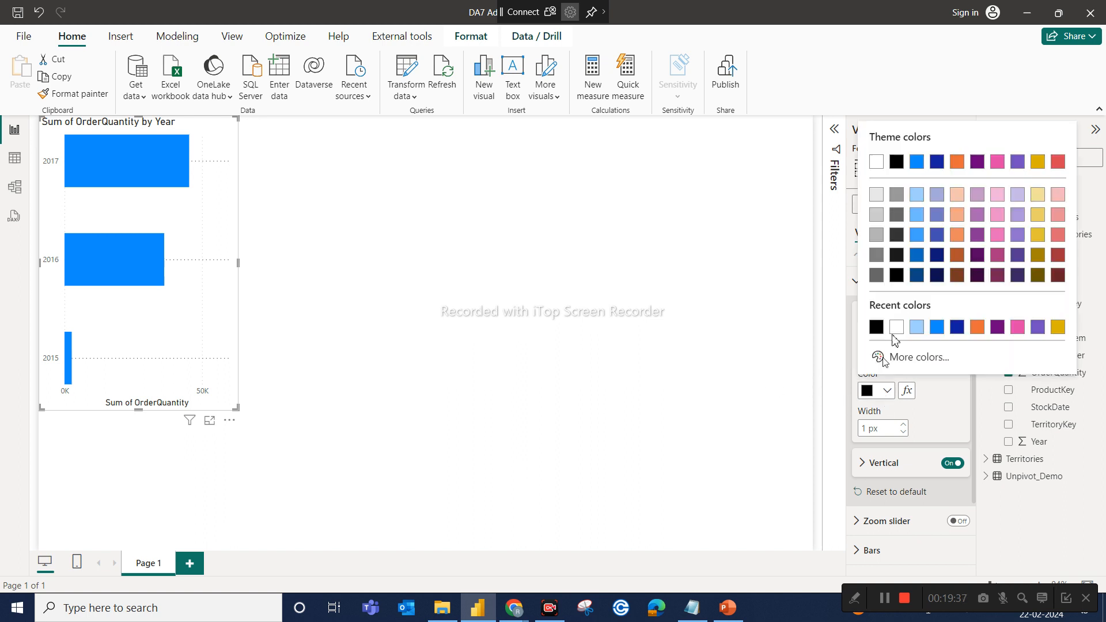
pyautogui.click(896, 327)
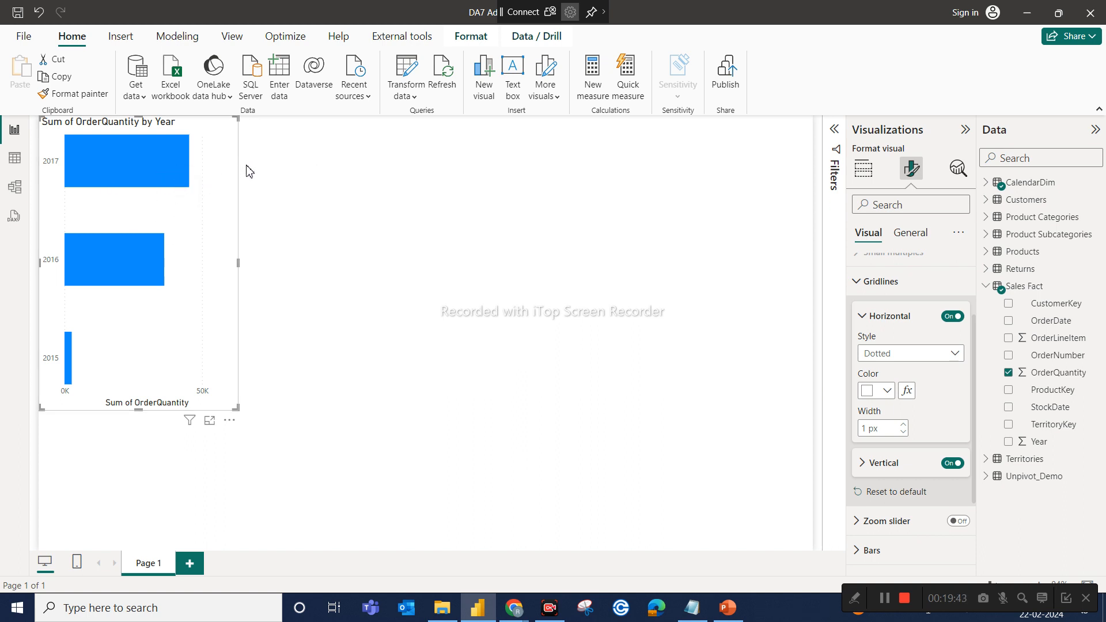
pyautogui.click(870, 317)
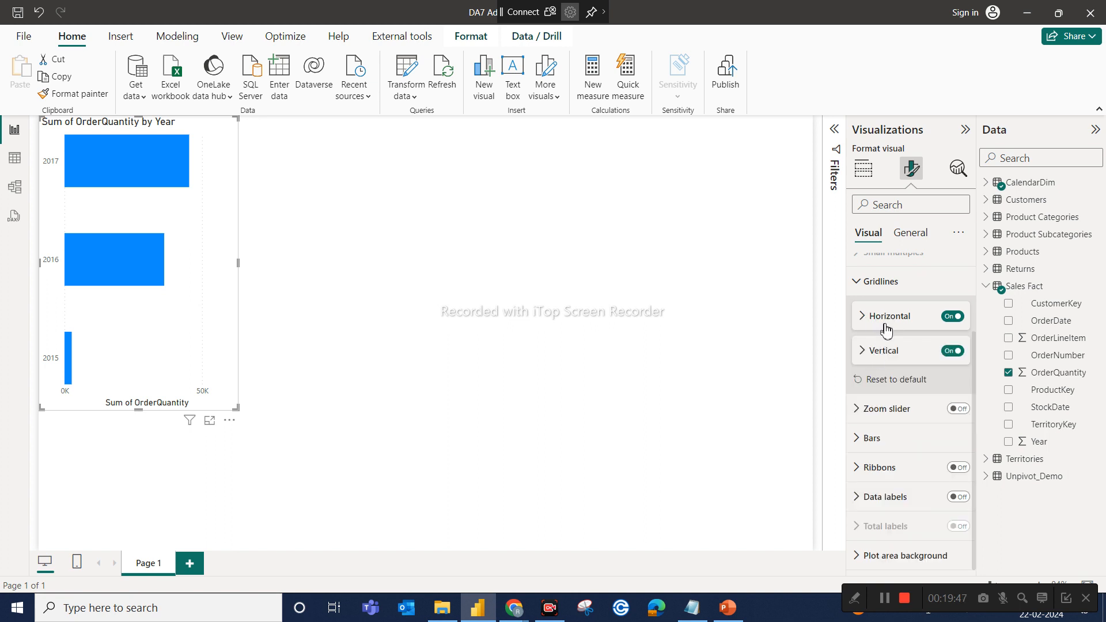
# Step: Change the color of all bars to red, and try 60% transparency before returning it to 0%
pyautogui.click(873, 439)
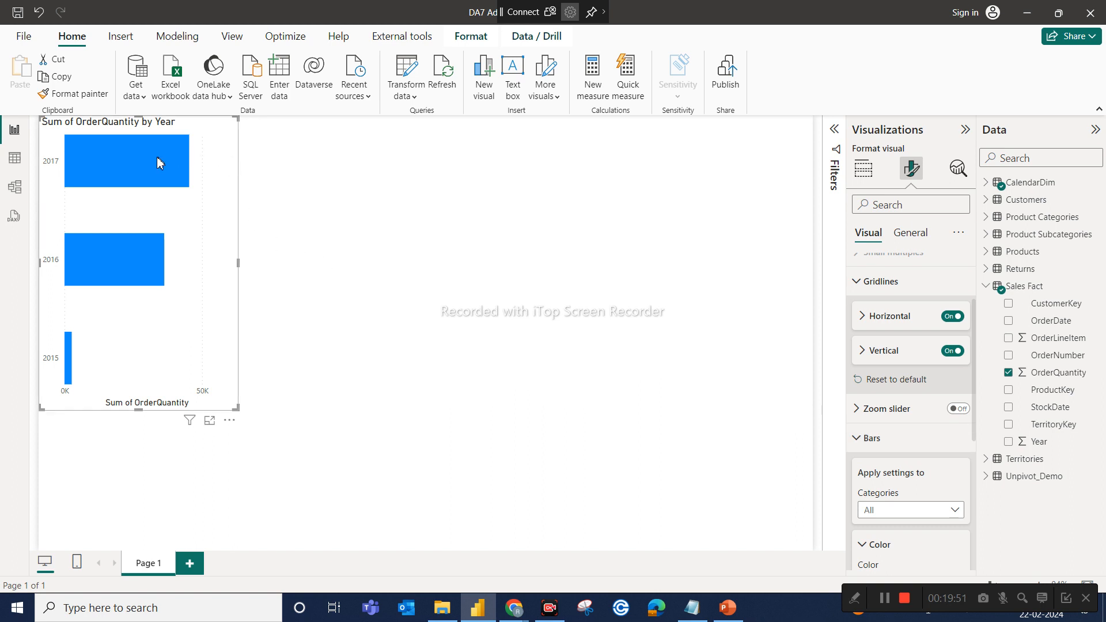
pyautogui.scroll(-4, 887, 477)
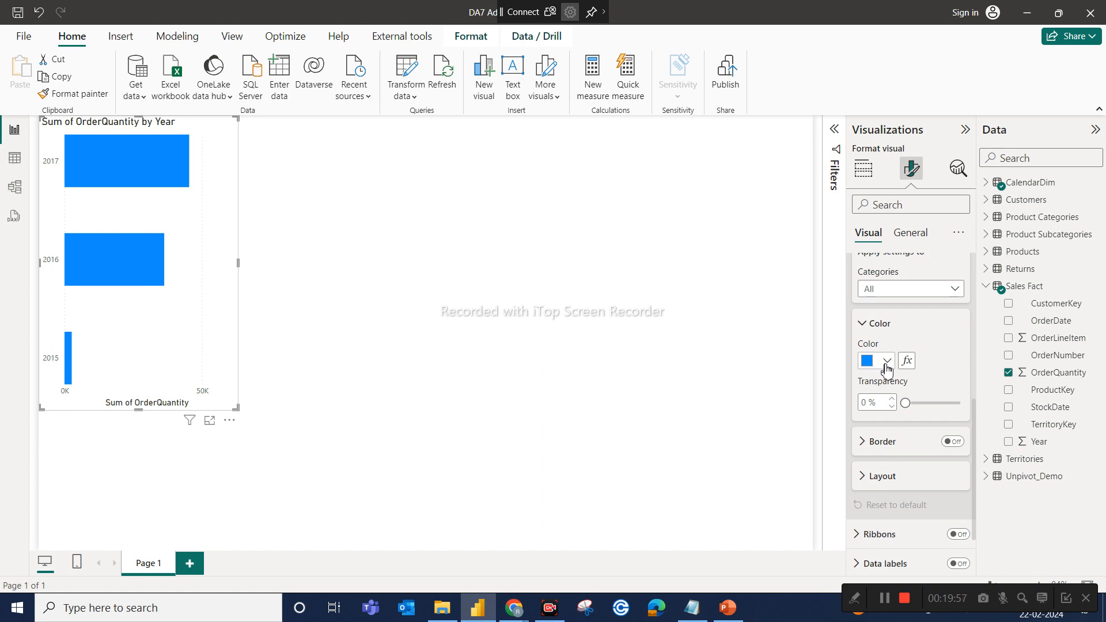
pyautogui.click(887, 363)
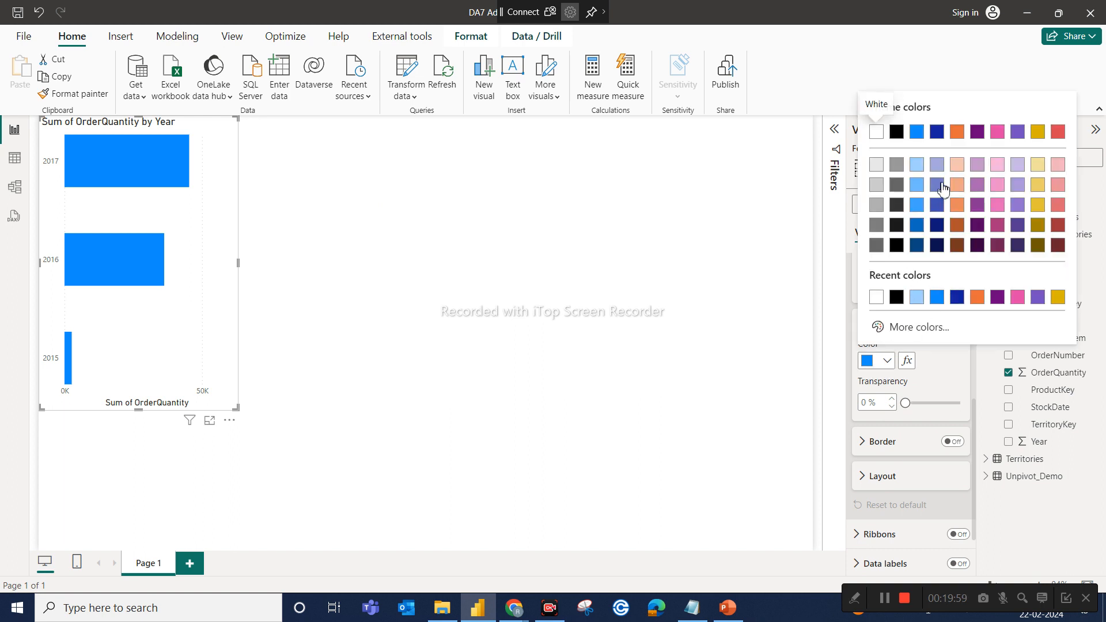
pyautogui.click(1055, 134)
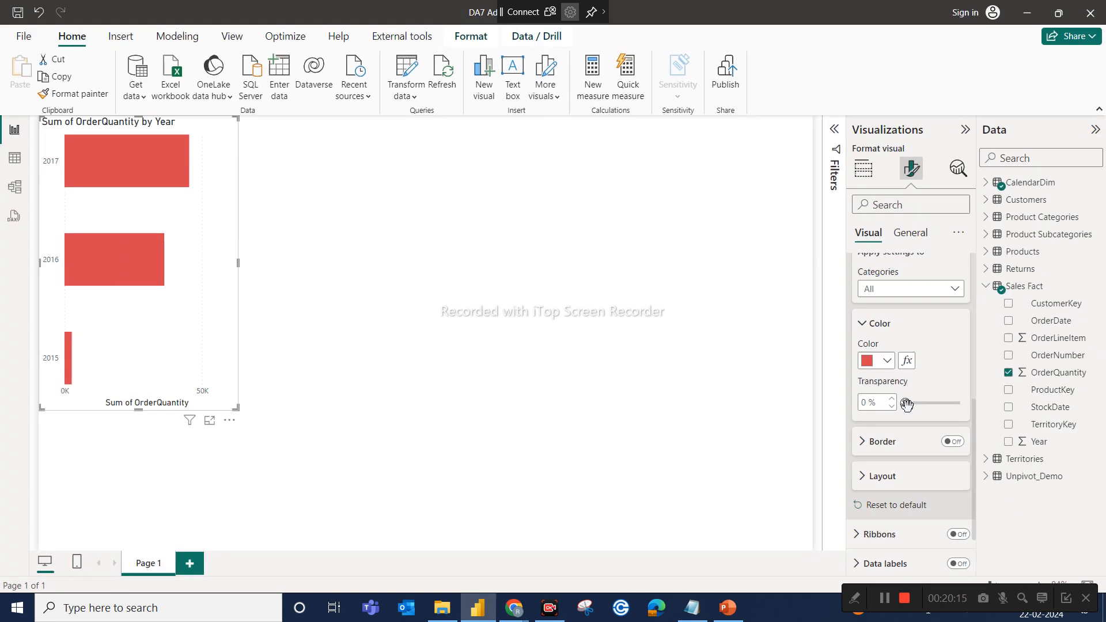
pyautogui.moveTo(906, 405); pyautogui.dragTo(938, 404)
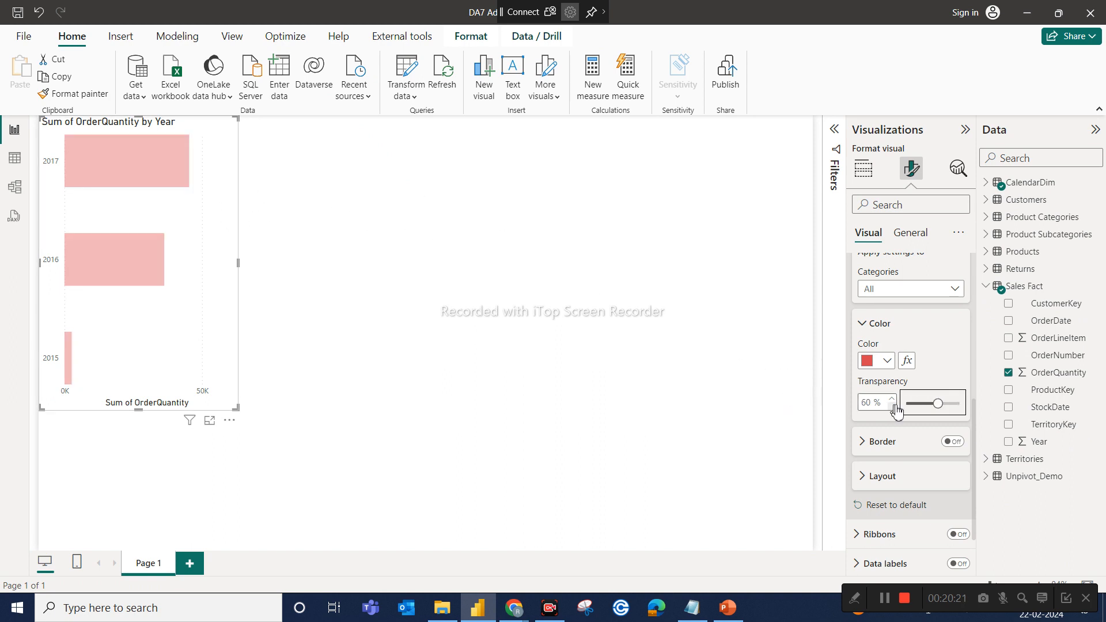
pyautogui.moveTo(940, 403); pyautogui.dragTo(776, 433)
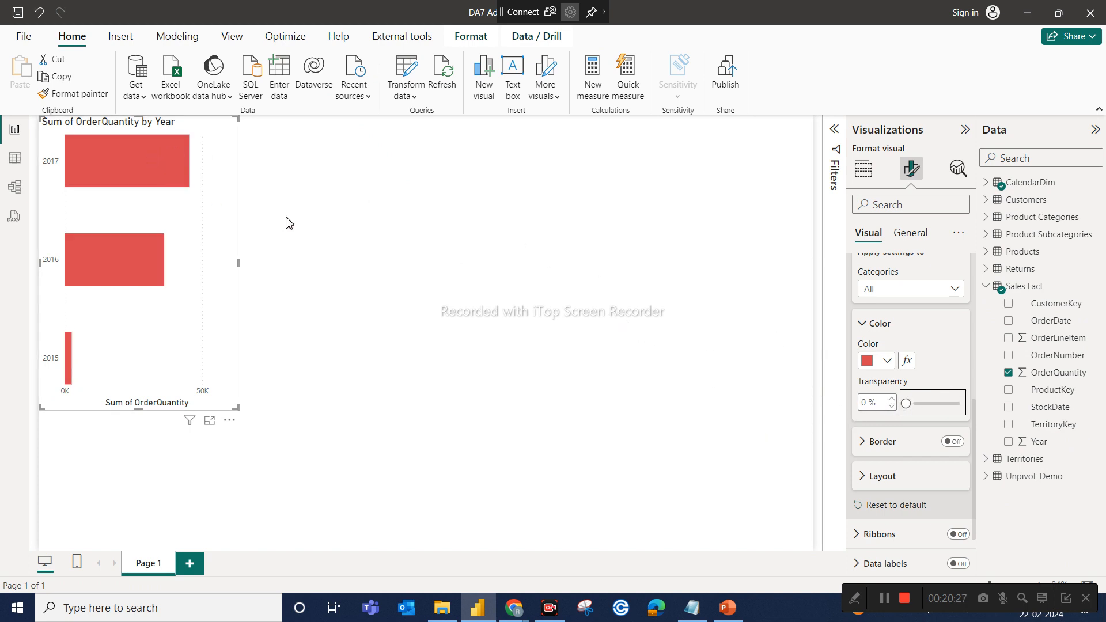
# Step: Turn on the bars' border, view the chart unselected, and reopen its formatting options
pyautogui.click(954, 442)
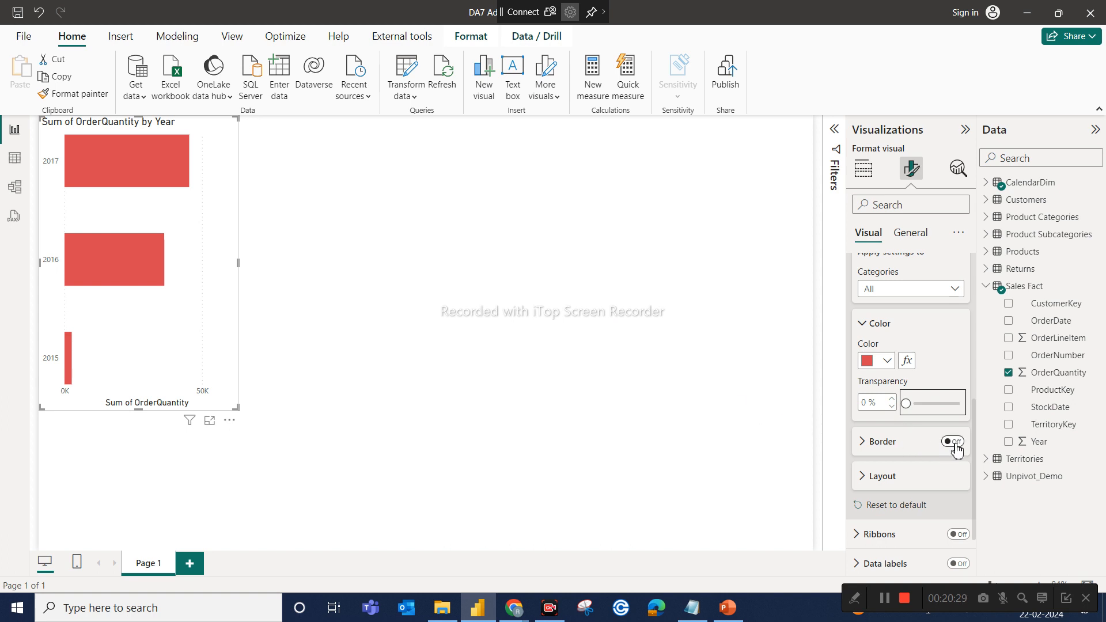
pyautogui.click(434, 352)
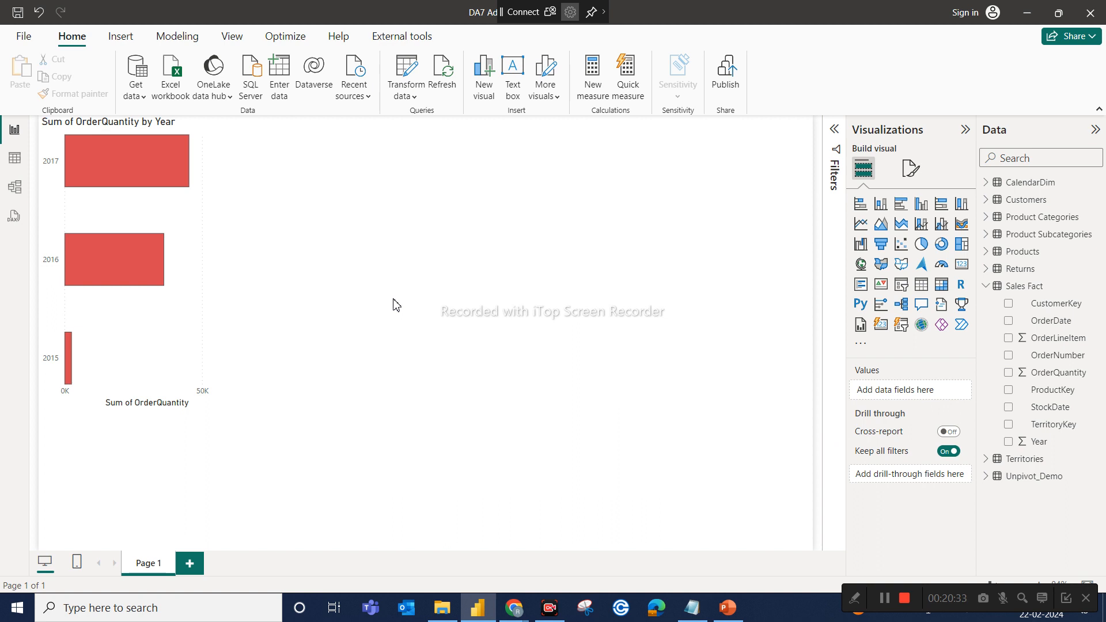
pyautogui.click(141, 344)
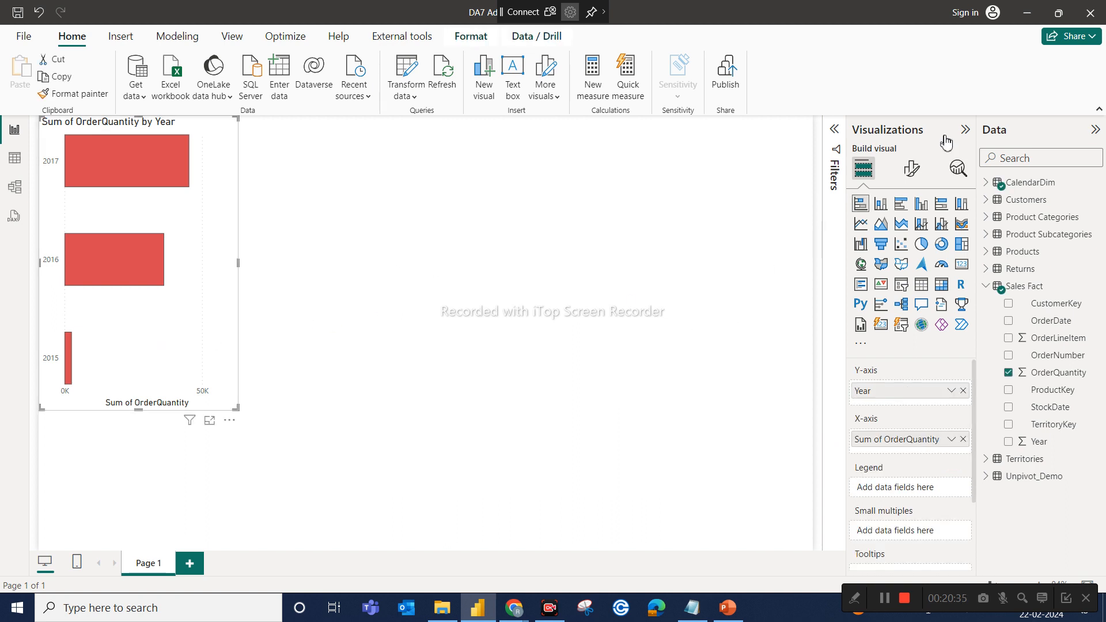
pyautogui.click(907, 175)
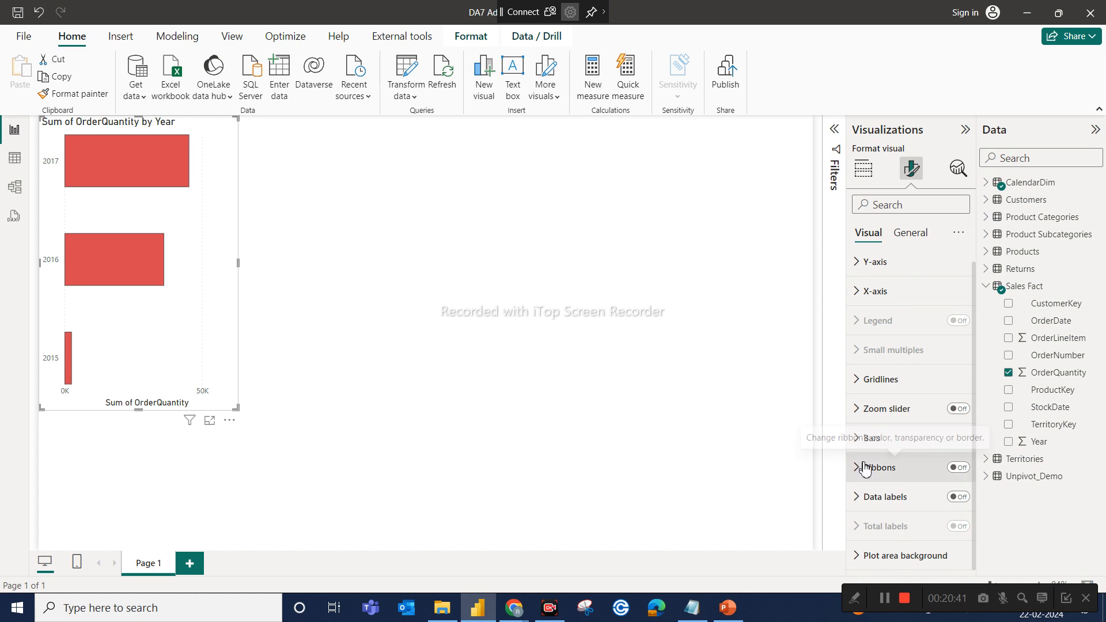
# Step: Turn the ribbons between the bars on and off twice to compare the chart with and without them
pyautogui.click(959, 469)
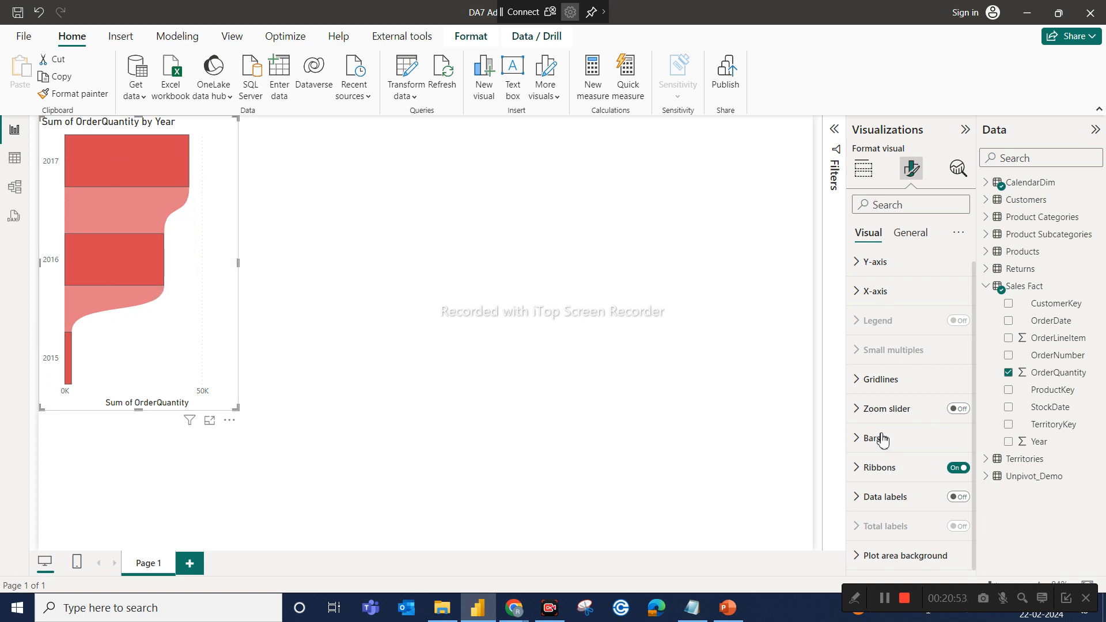
pyautogui.click(957, 473)
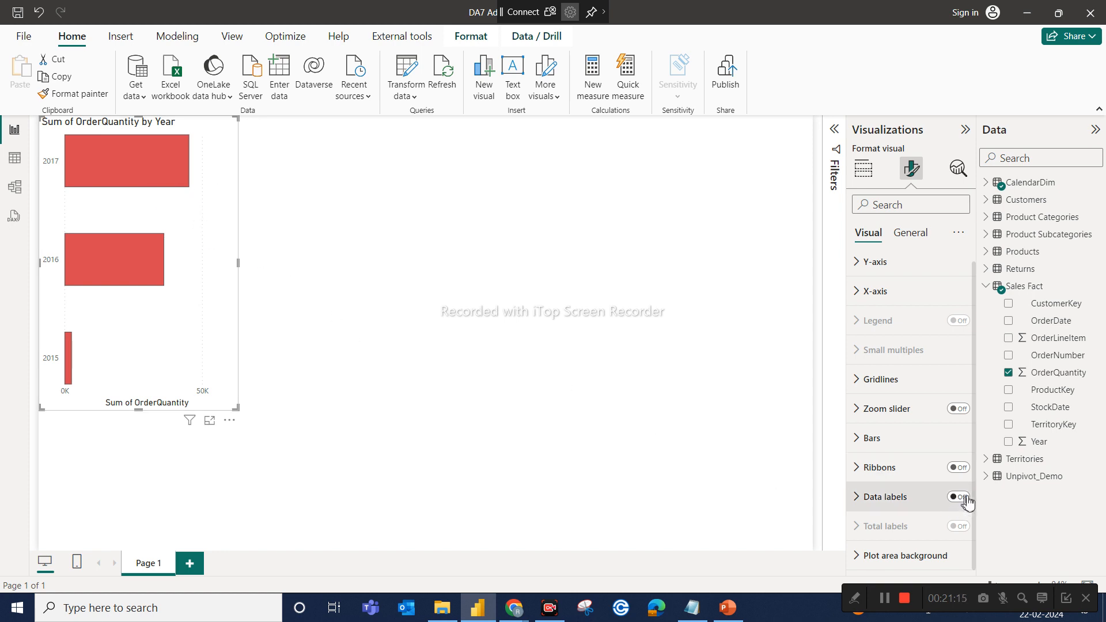
pyautogui.click(967, 471)
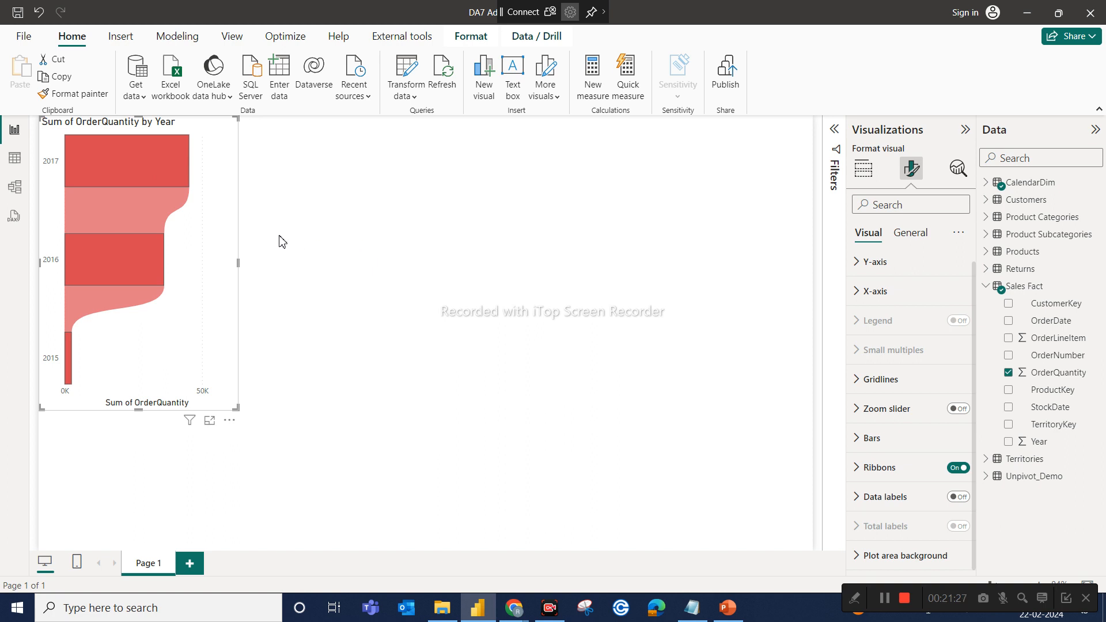
pyautogui.moveTo(161, 208)
pyautogui.click(960, 467)
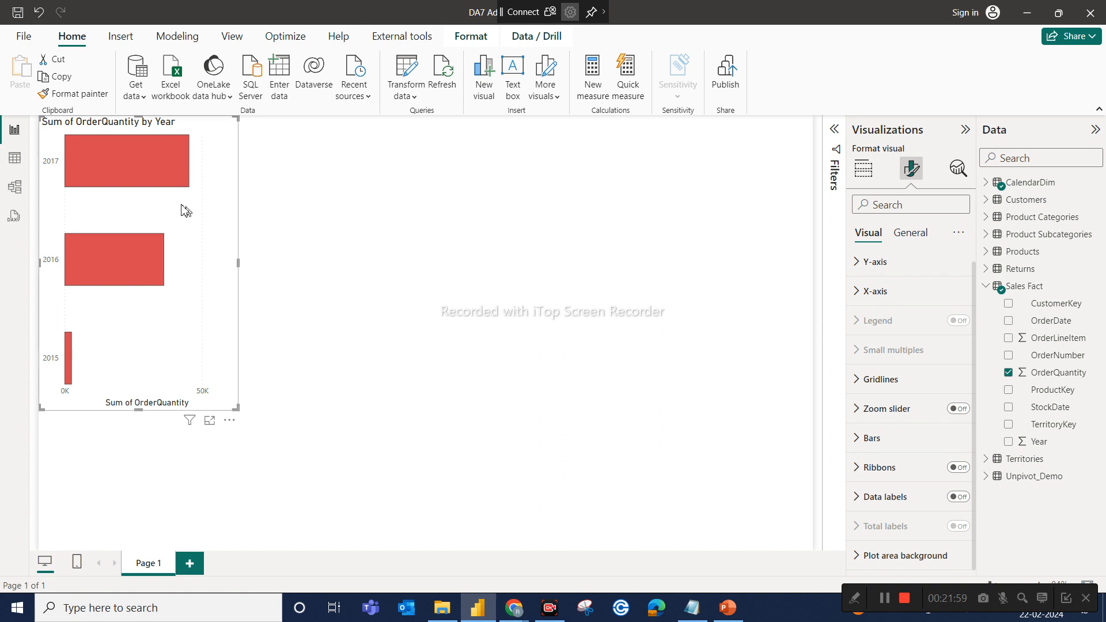
# Step: Inspect the 2017 bar's tooltip and turn on the data labels for the bar chart
pyautogui.moveTo(156, 165)
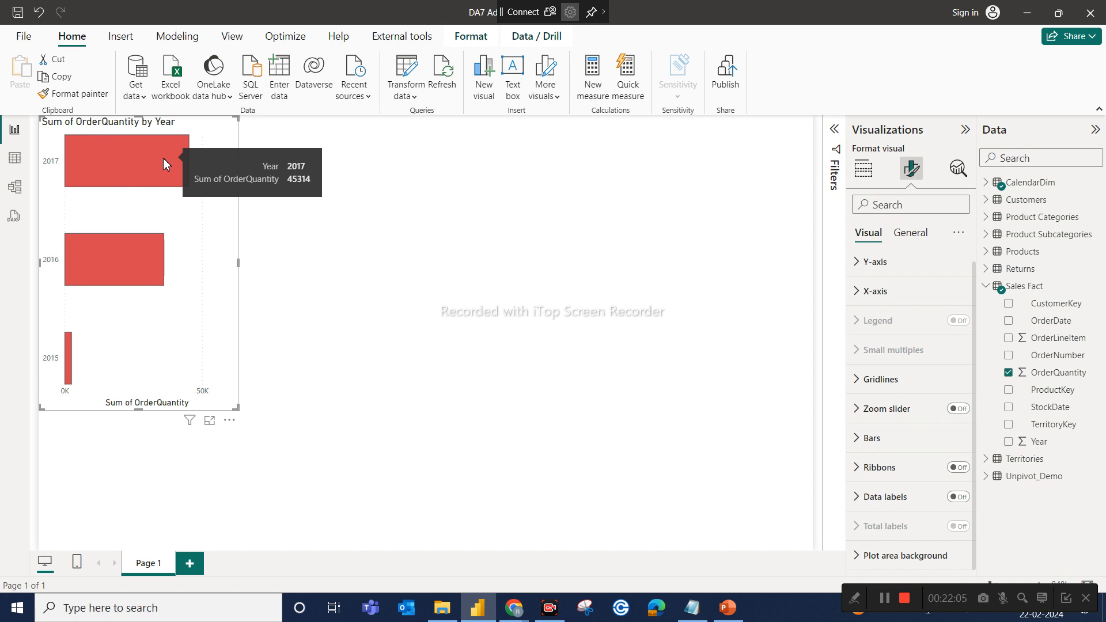
pyautogui.click(960, 498)
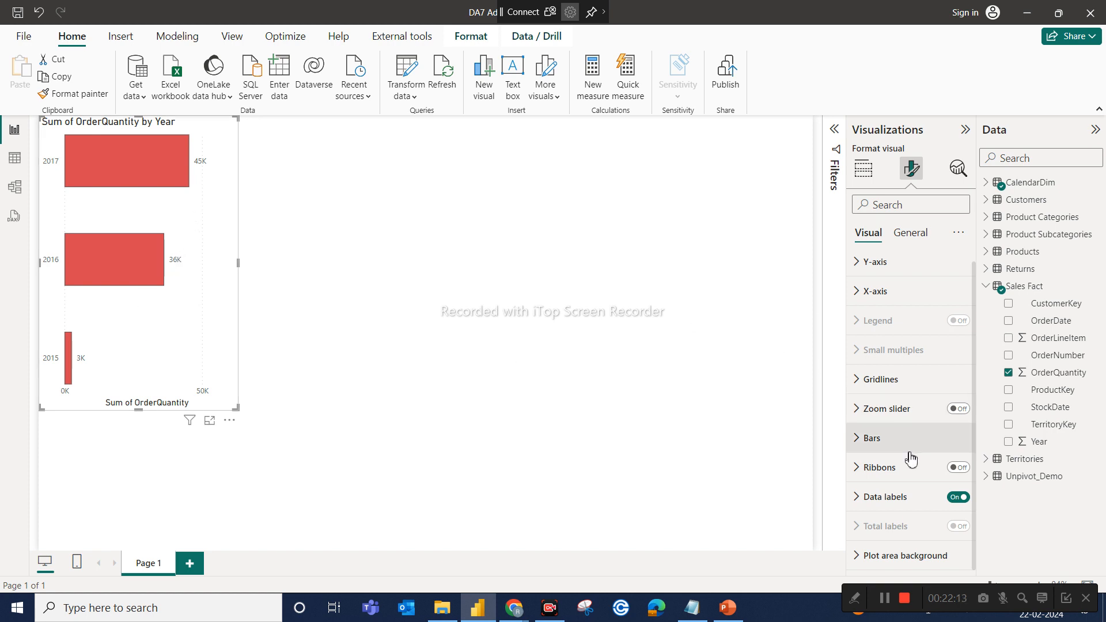
# Step: Expand the chart's data label settings, check the available series, and turn on the title within the labels
pyautogui.click(877, 498)
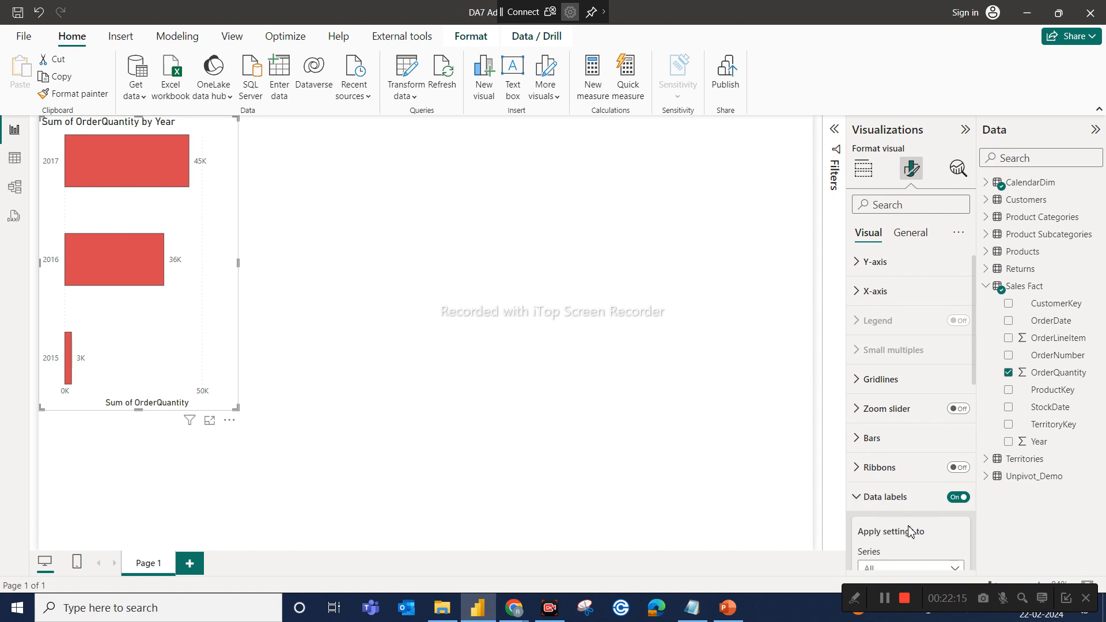
pyautogui.scroll(-3, 909, 530)
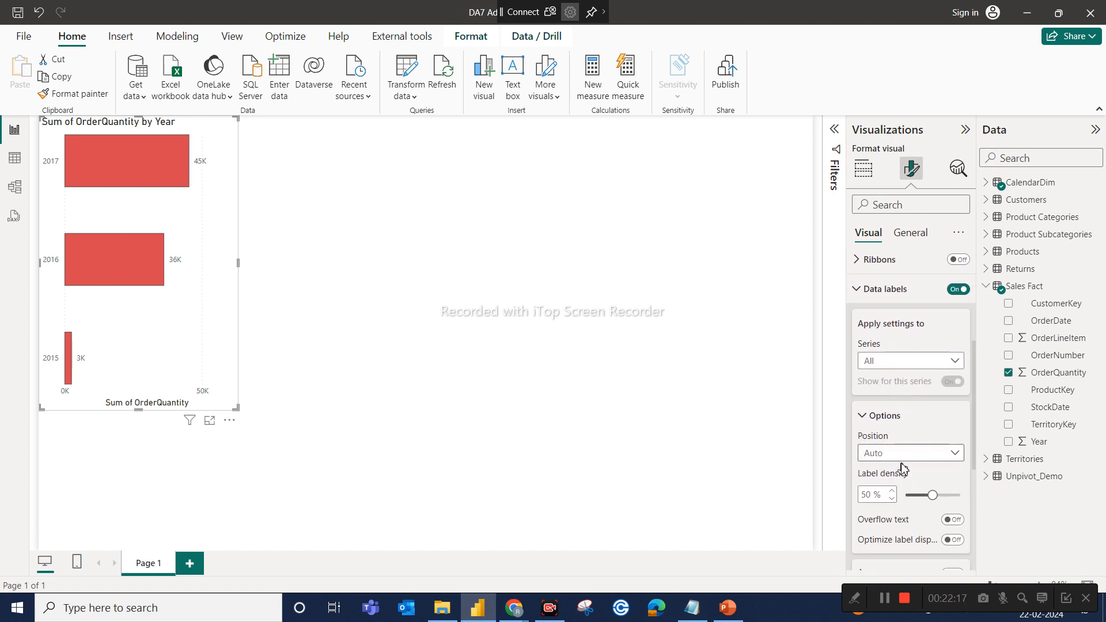
pyautogui.scroll(-2, 894, 490)
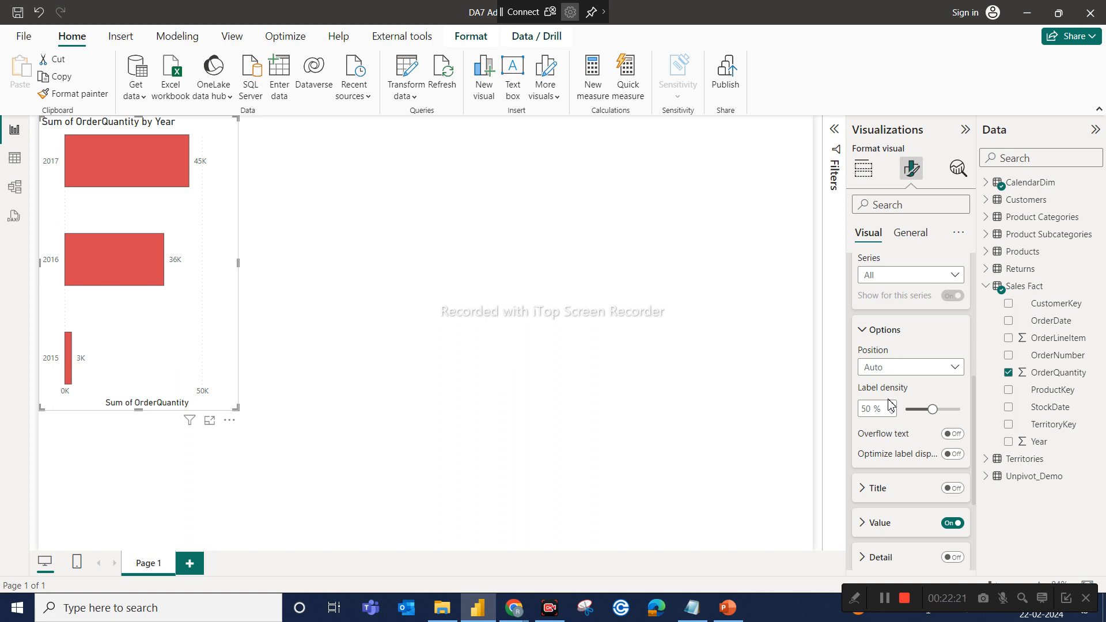
pyautogui.click(898, 277)
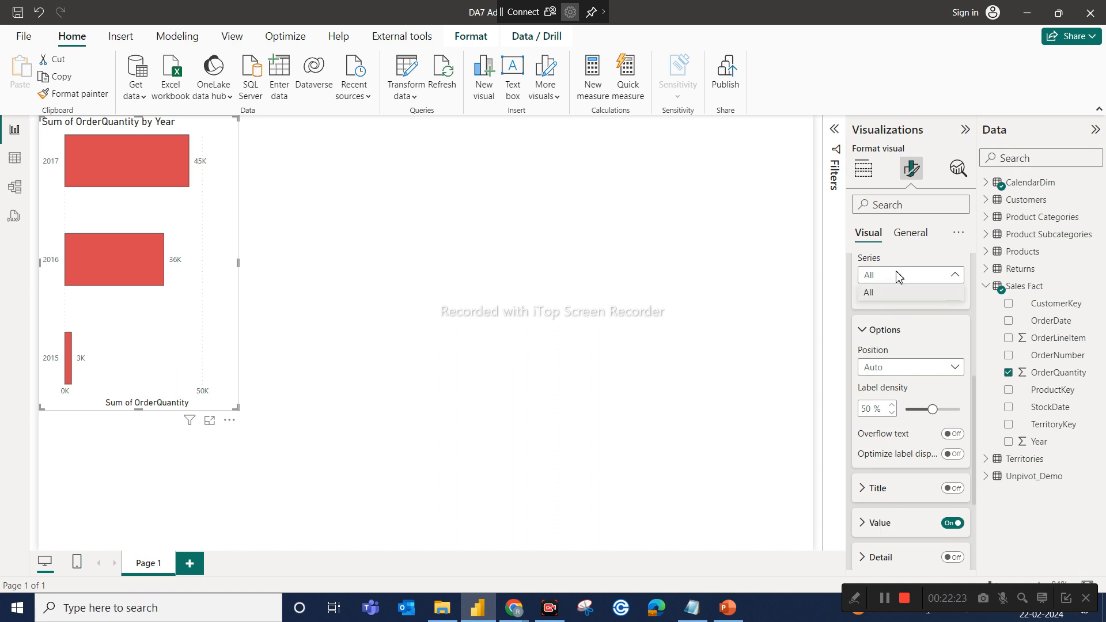
pyautogui.click(898, 277)
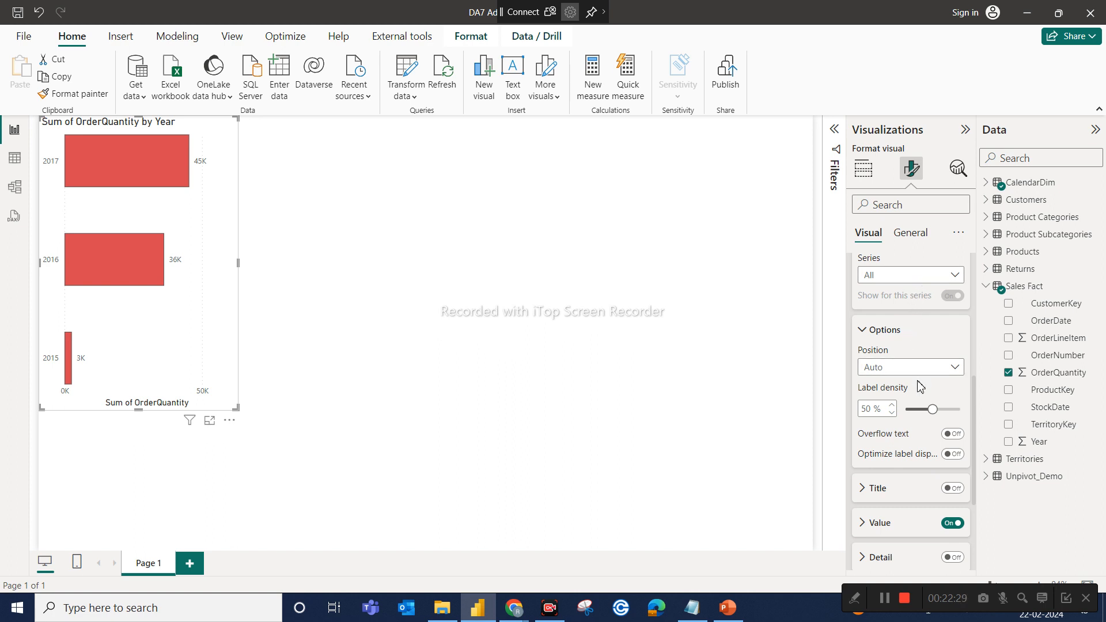
pyautogui.scroll(-2, 916, 380)
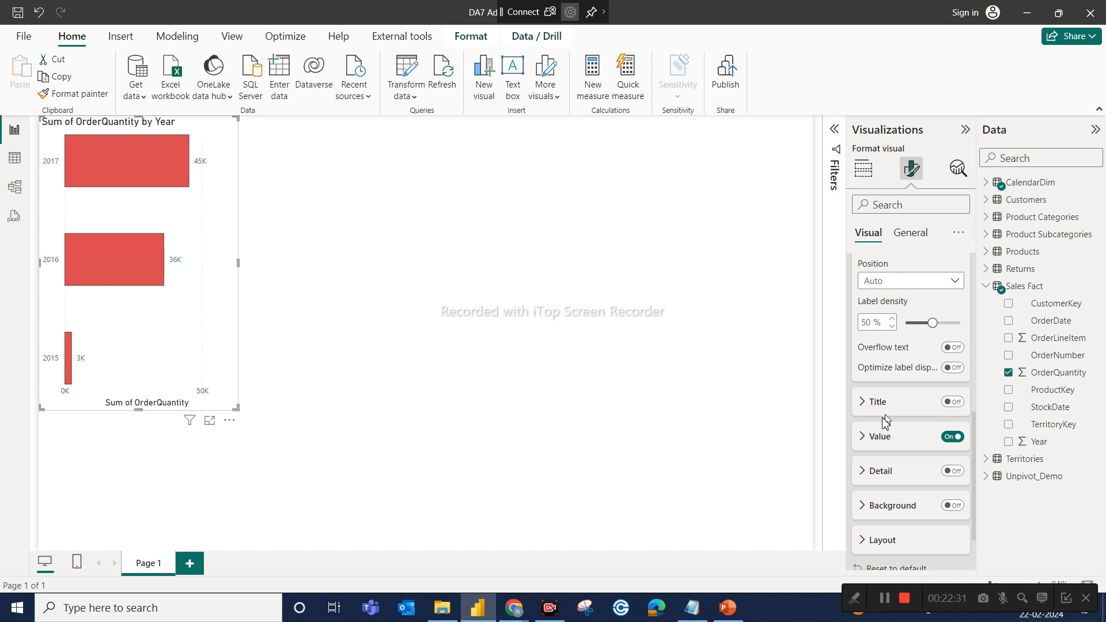
pyautogui.click(952, 403)
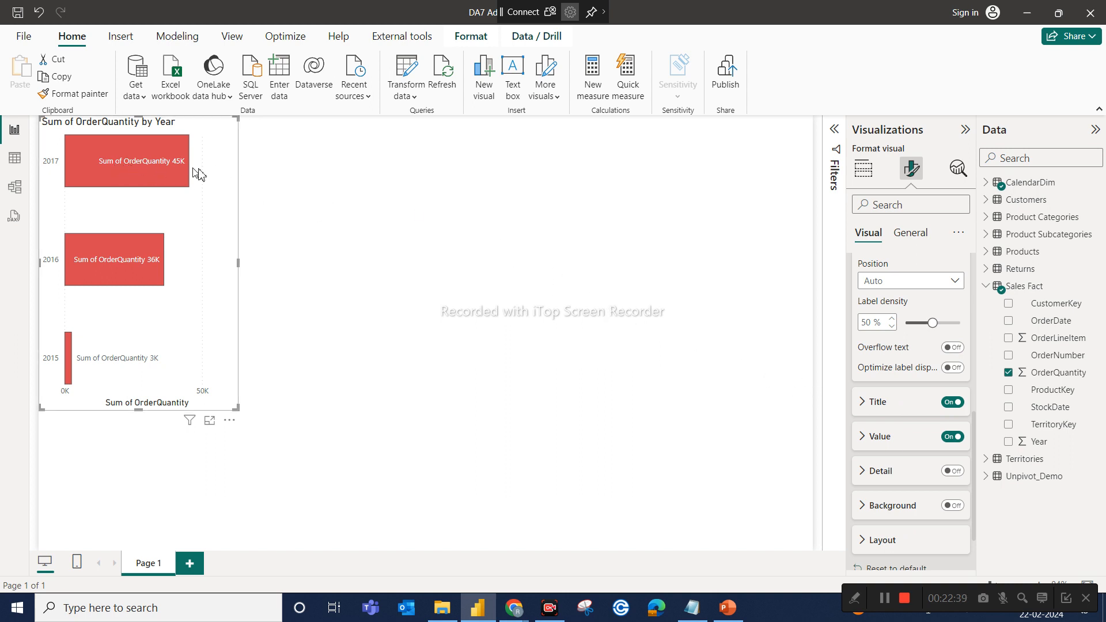
# Step: Turn off the value in the data labels, and turn on their detail with OrderLineItem as its data
pyautogui.click(952, 436)
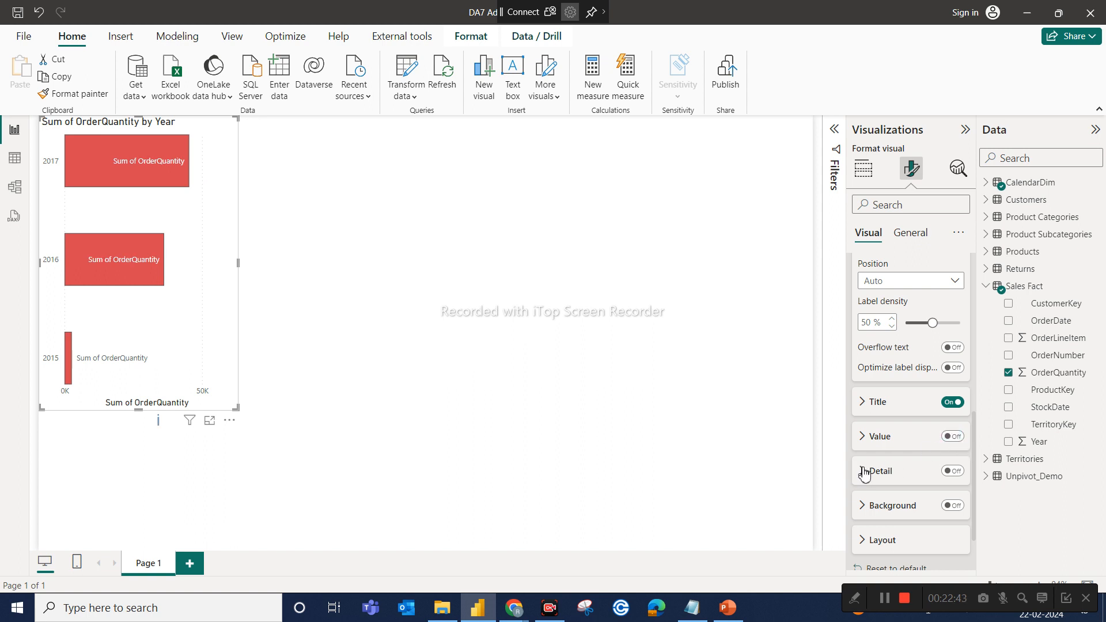
pyautogui.click(953, 471)
pyautogui.click(873, 474)
pyautogui.scroll(-3, 893, 501)
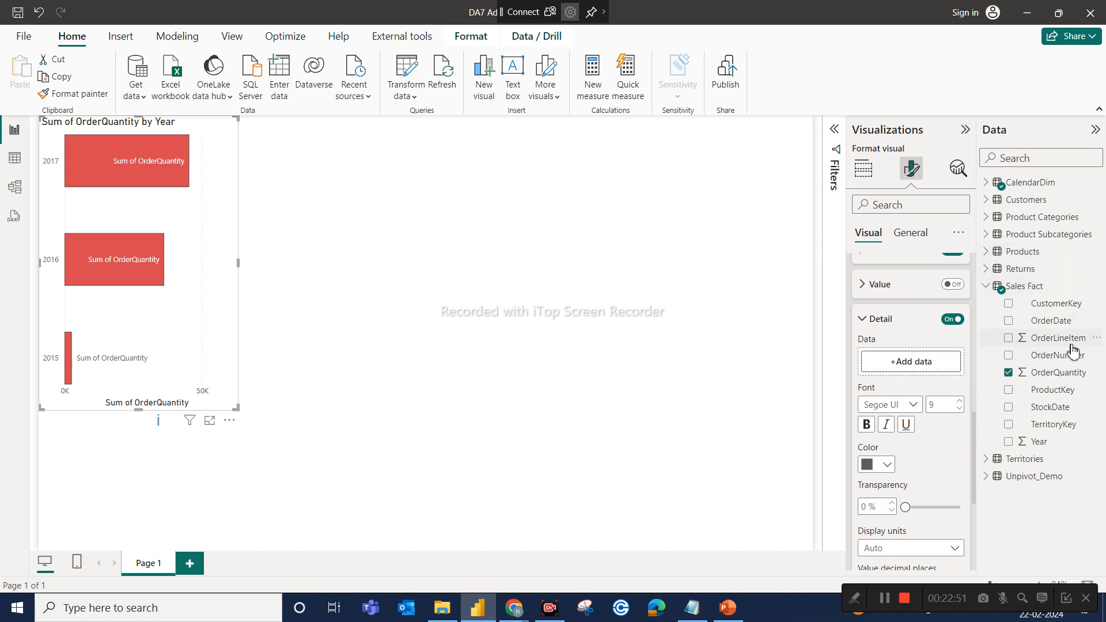
pyautogui.moveTo(1055, 345); pyautogui.dragTo(881, 363)
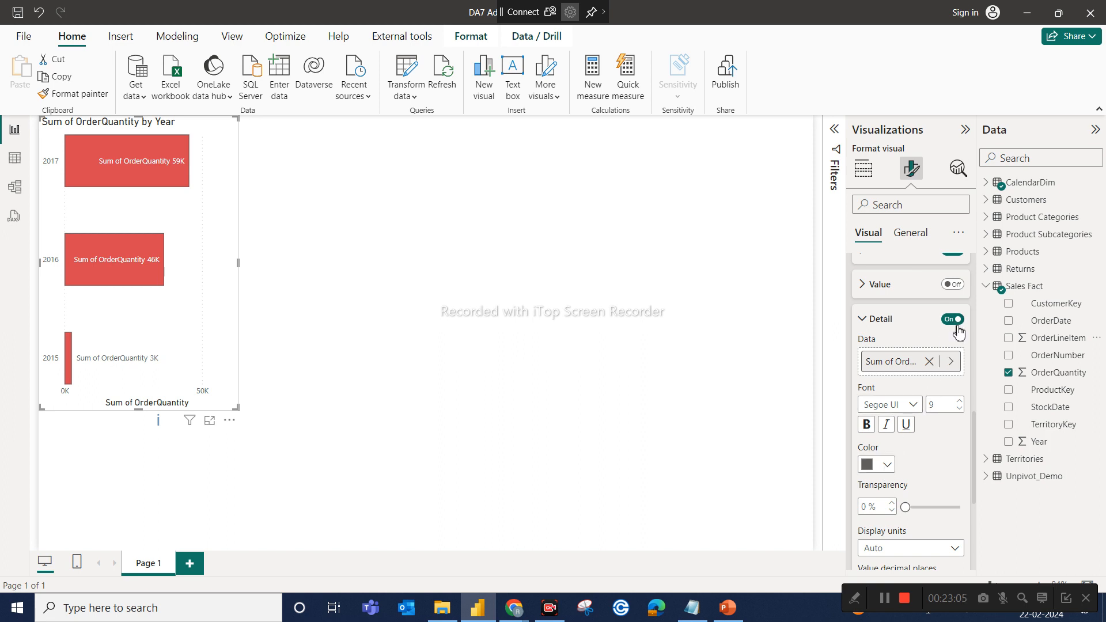
# Step: Remove OrderLineItem from the data labels' detail and look through the detail's remaining formatting options
pyautogui.click(929, 361)
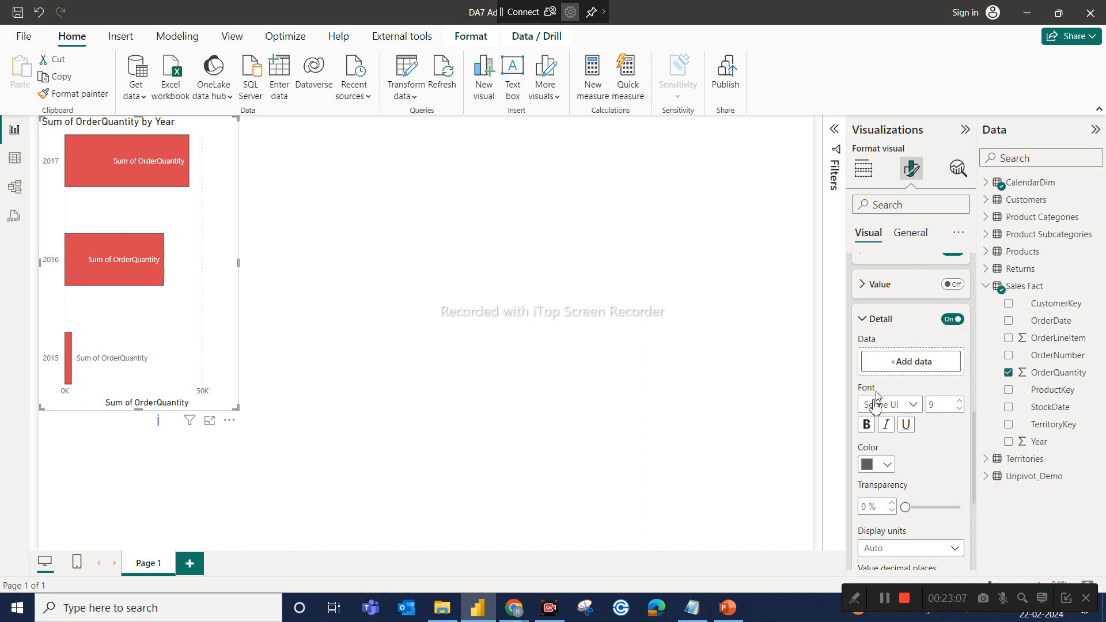
pyautogui.scroll(-3, 957, 420)
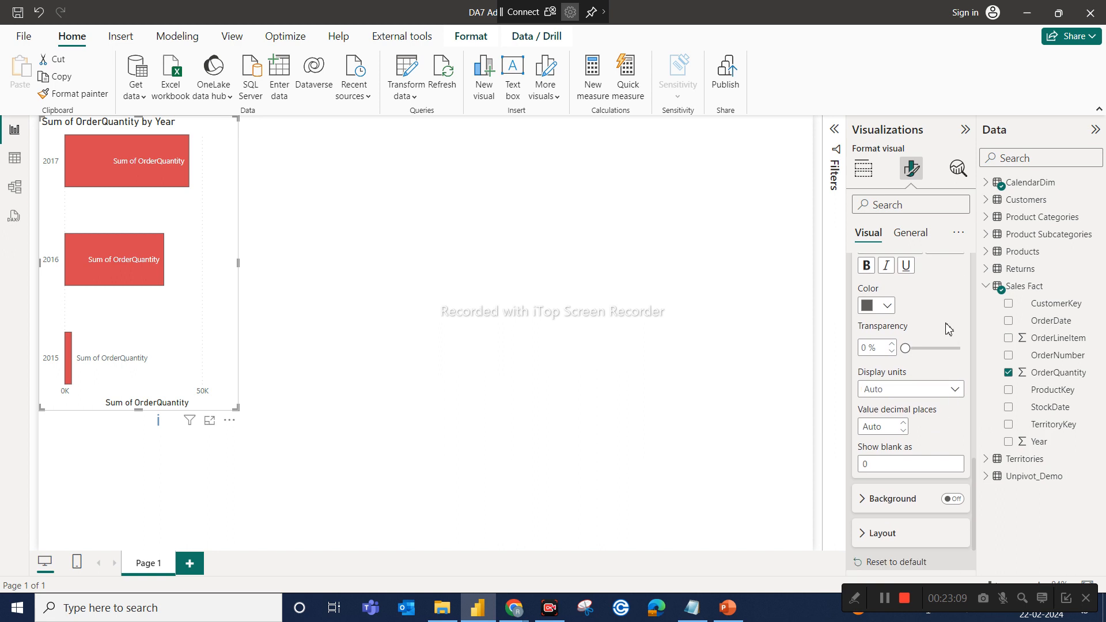
pyautogui.scroll(1, 926, 290)
pyautogui.scroll(-2, 926, 290)
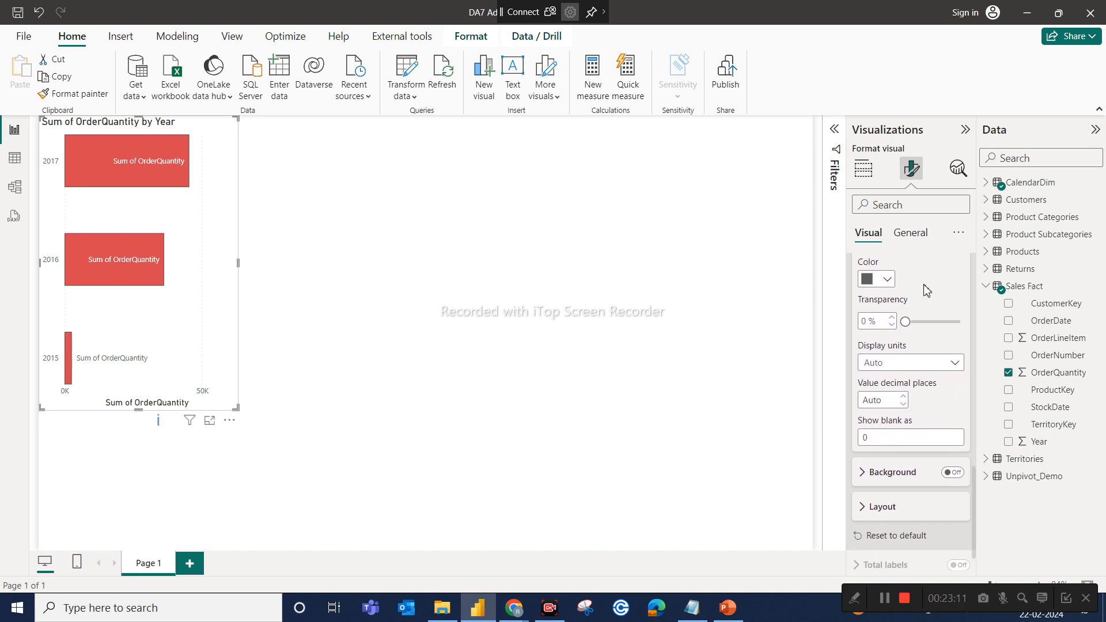
pyautogui.scroll(-1, 927, 289)
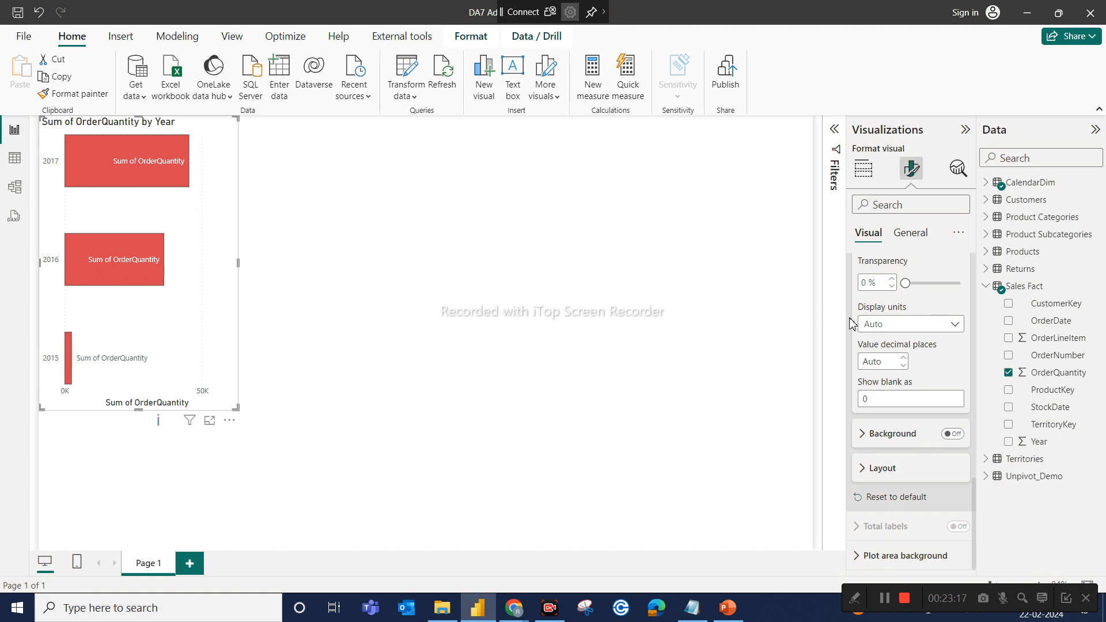
pyautogui.scroll(7, 850, 323)
pyautogui.scroll(-4, 844, 311)
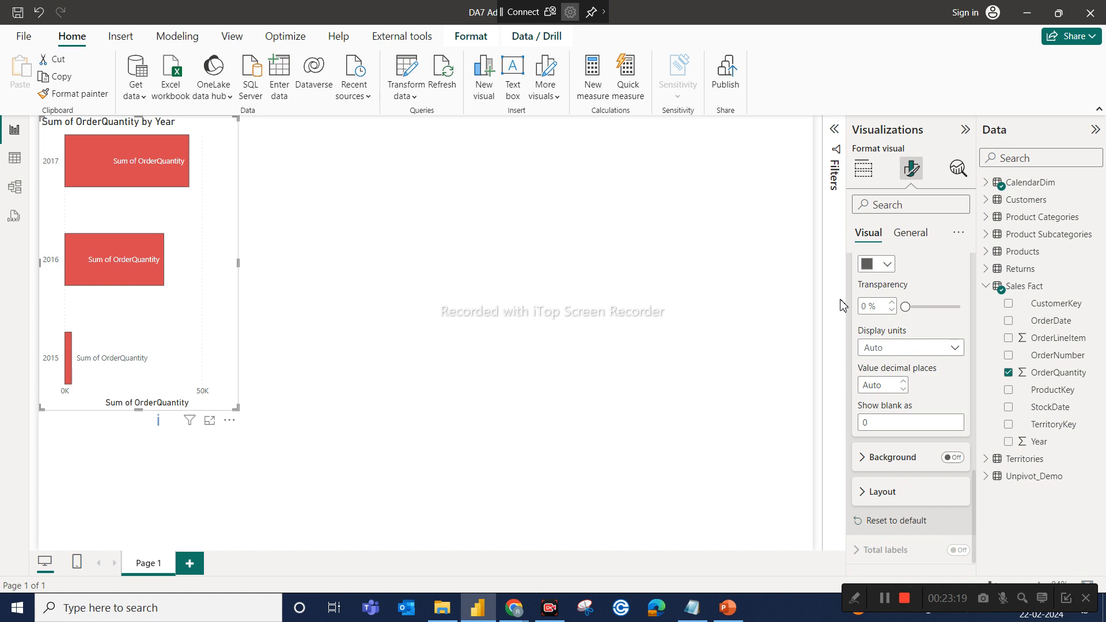
pyautogui.scroll(4, 896, 284)
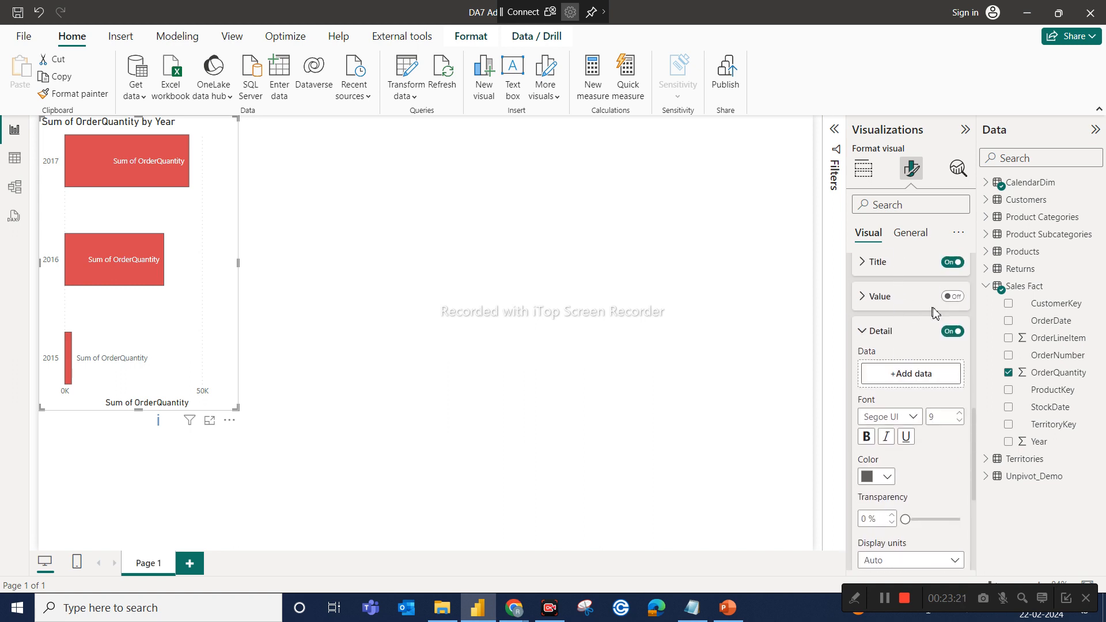
# Step: Turn the value in the data labels back on, set its display units to None, and compare it with the 2017 bar's tooltip
pyautogui.click(952, 296)
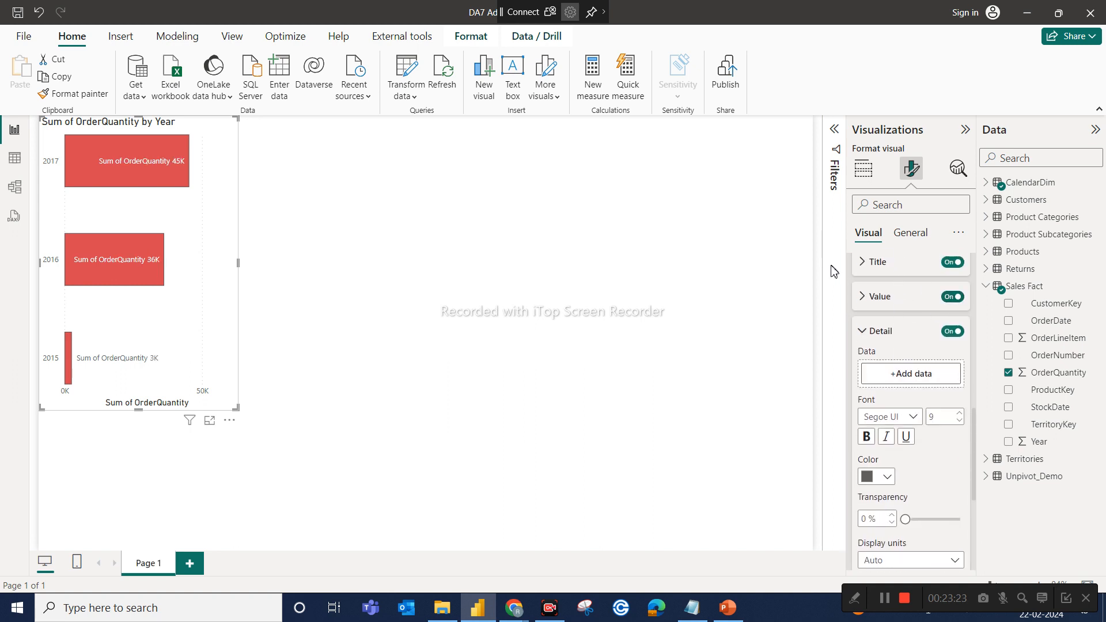
pyautogui.click(862, 306)
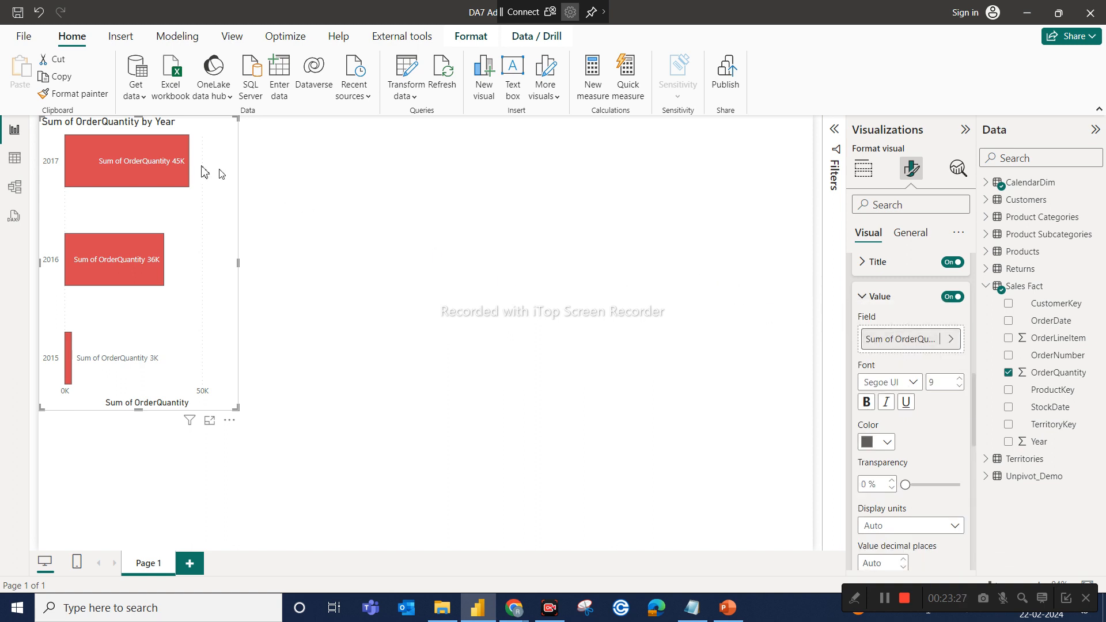
pyautogui.scroll(-3, 917, 429)
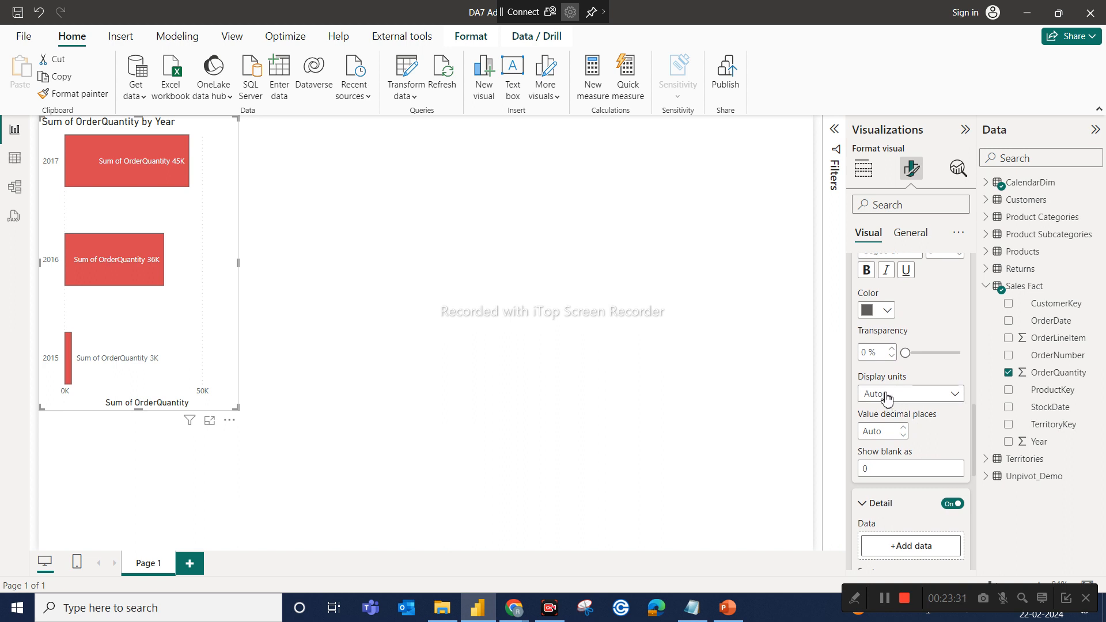
pyautogui.click(886, 397)
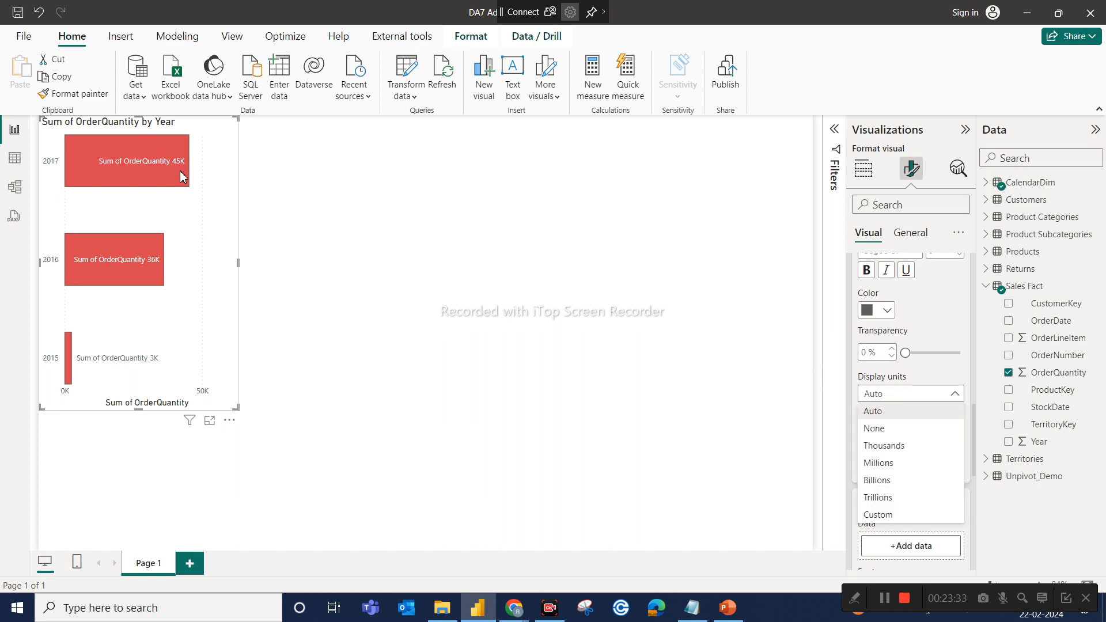
pyautogui.click(893, 433)
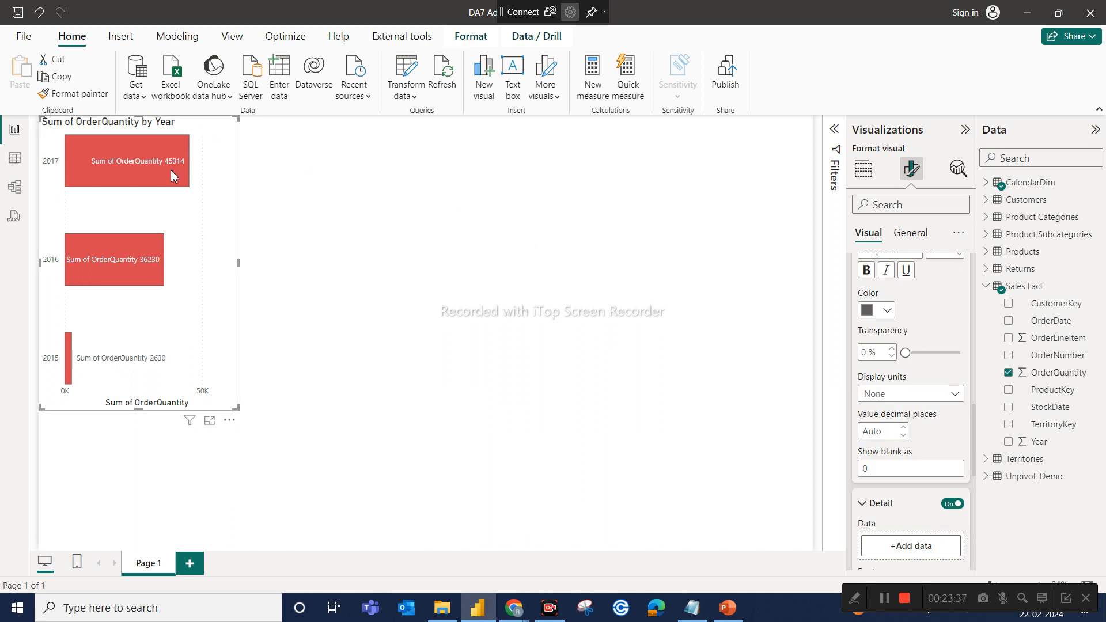
pyautogui.moveTo(185, 172)
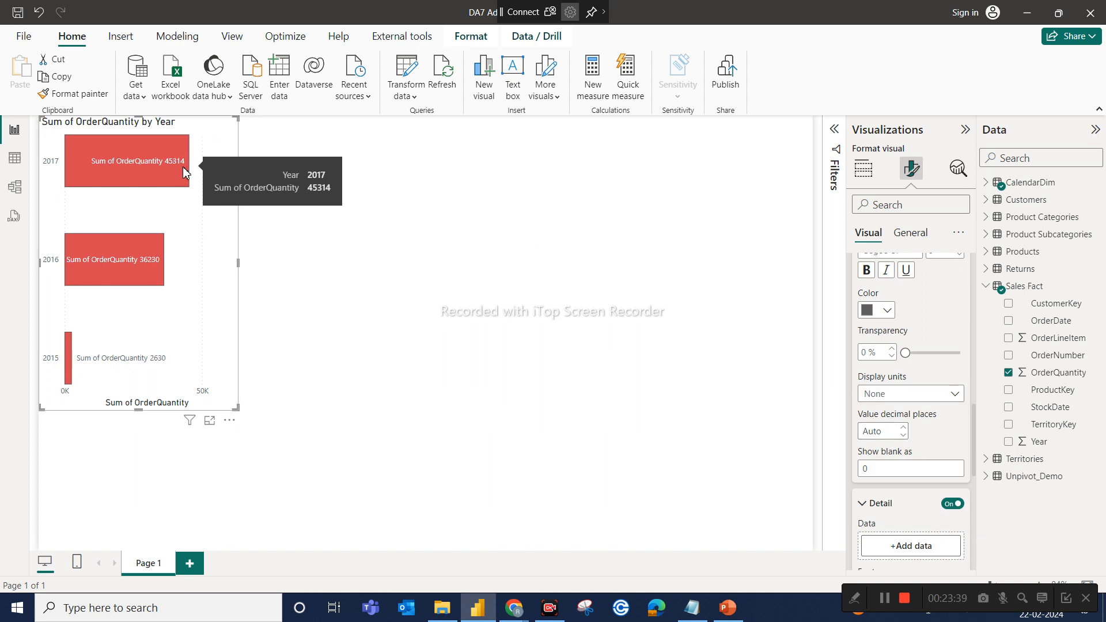
pyautogui.click(927, 396)
pyautogui.click(927, 398)
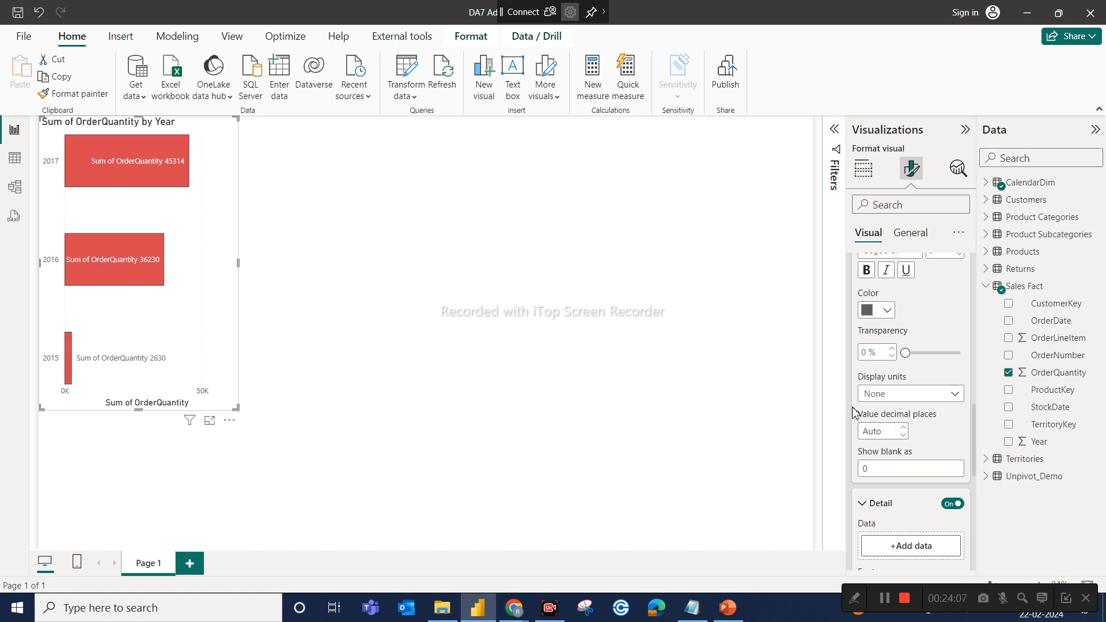
# Step: Try the zoom slider on the bar chart by shortening the visible range of the Year axis, and turn it off again
pyautogui.scroll(5, 894, 360)
pyautogui.scroll(4, 894, 360)
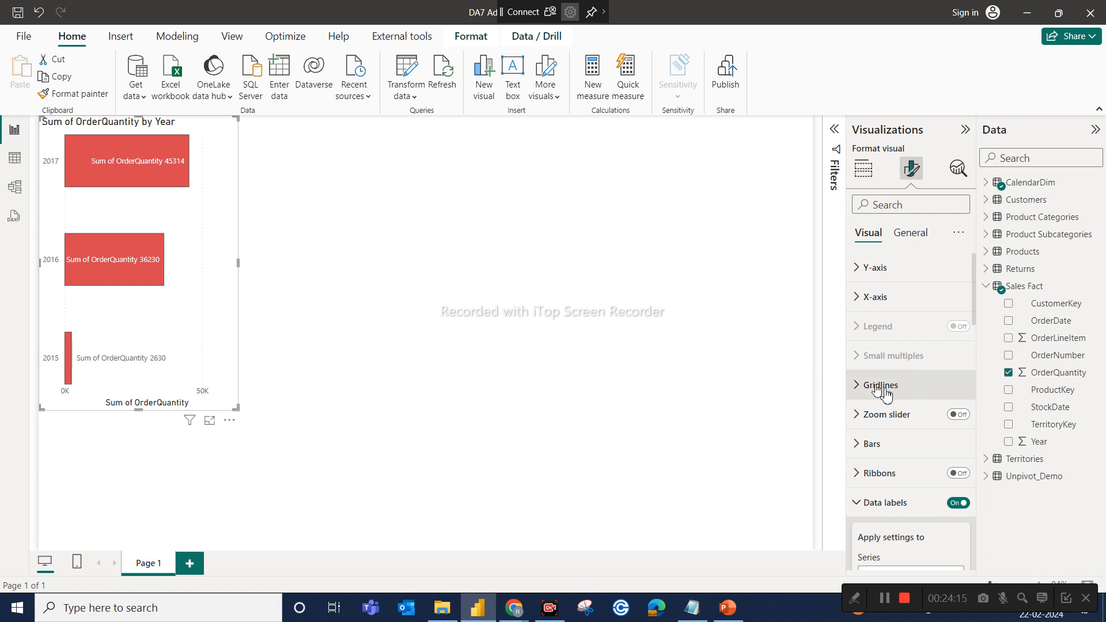
pyautogui.click(959, 417)
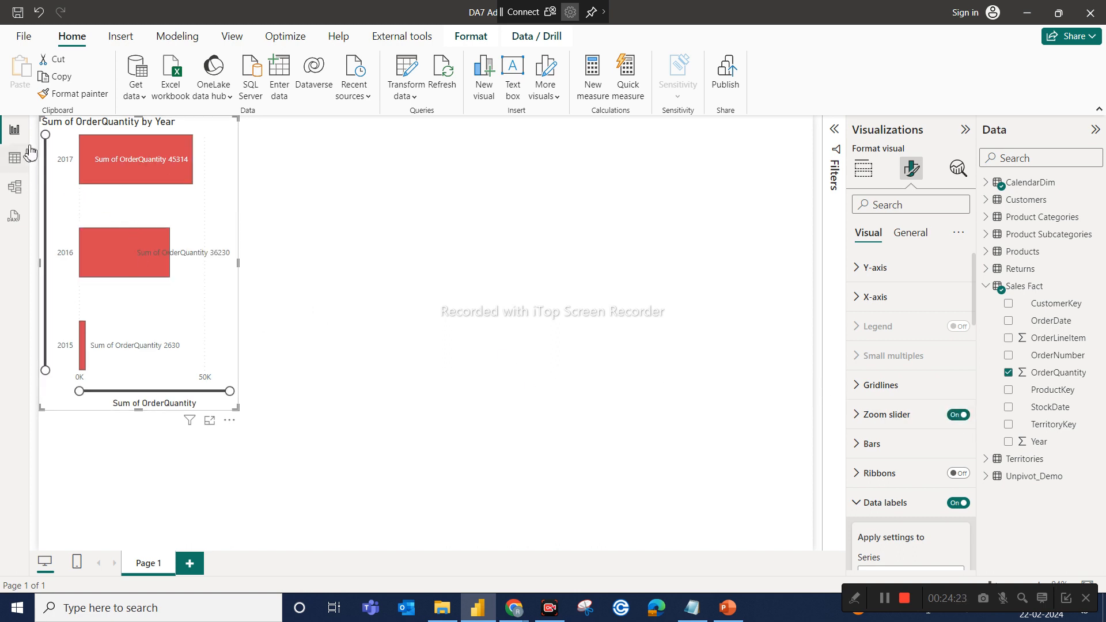
pyautogui.moveTo(47, 136)
pyautogui.mouseDown()
pyautogui.moveTo(47, 242)
pyautogui.moveTo(47, 133)
pyautogui.mouseUp()
pyautogui.moveTo(45, 370); pyautogui.dragTo(45, 335)
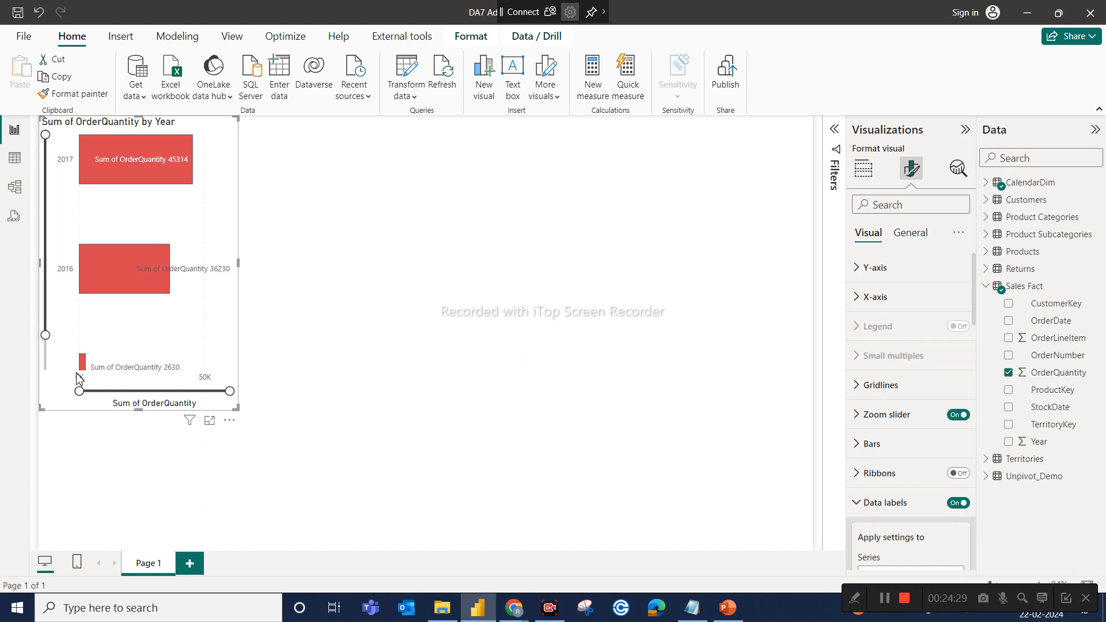
pyautogui.moveTo(80, 393)
pyautogui.mouseDown()
pyautogui.moveTo(180, 391)
pyautogui.moveTo(78, 391)
pyautogui.mouseUp()
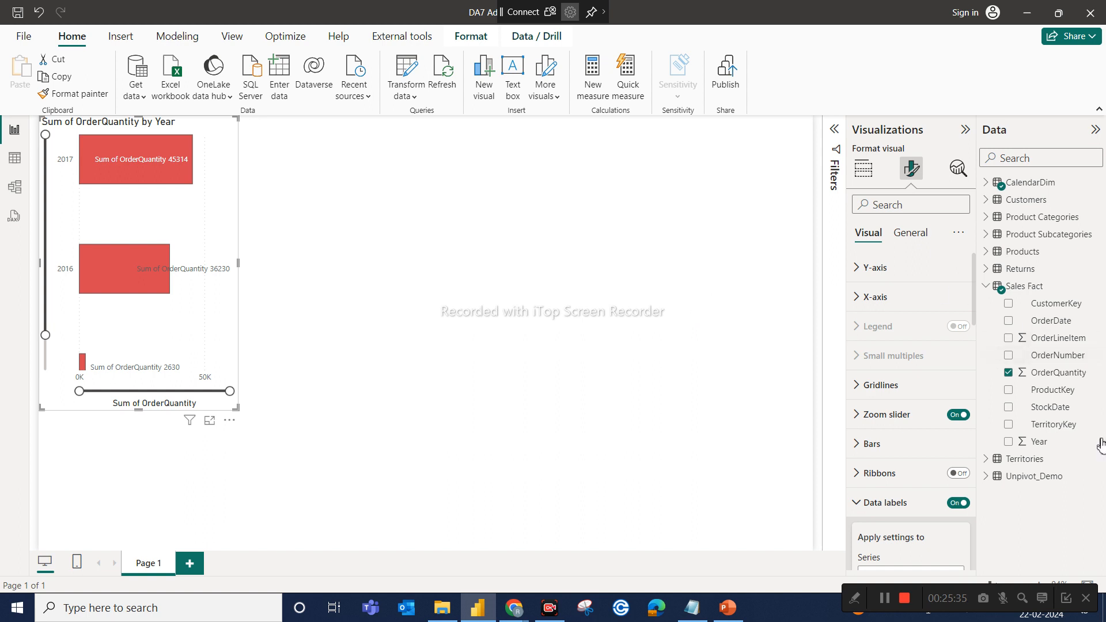
pyautogui.click(957, 420)
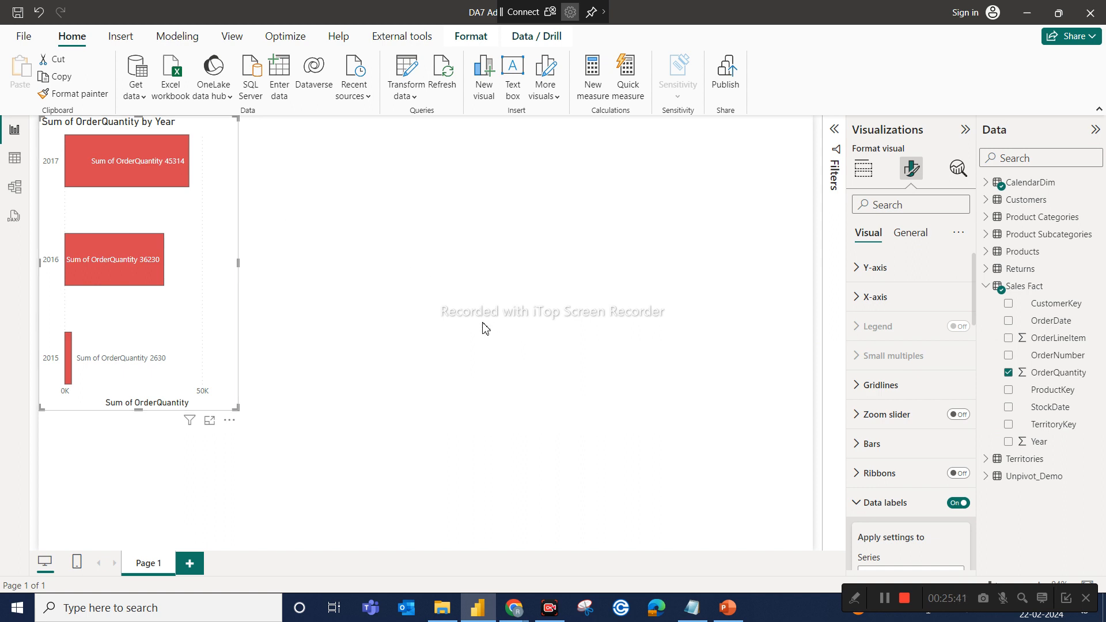
# Step: Switch to the PowerBI Visiuals.pptx presentation in PowerPoint and review the Bar Chart and Column Chart slide
pyautogui.moveTo(726, 616)
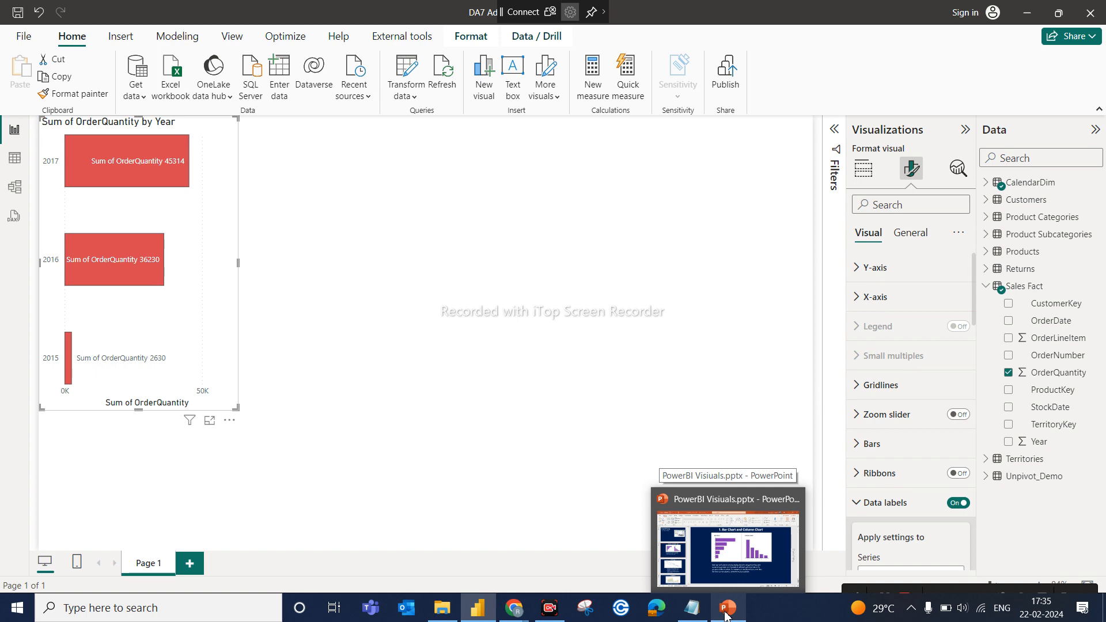
pyautogui.click(726, 616)
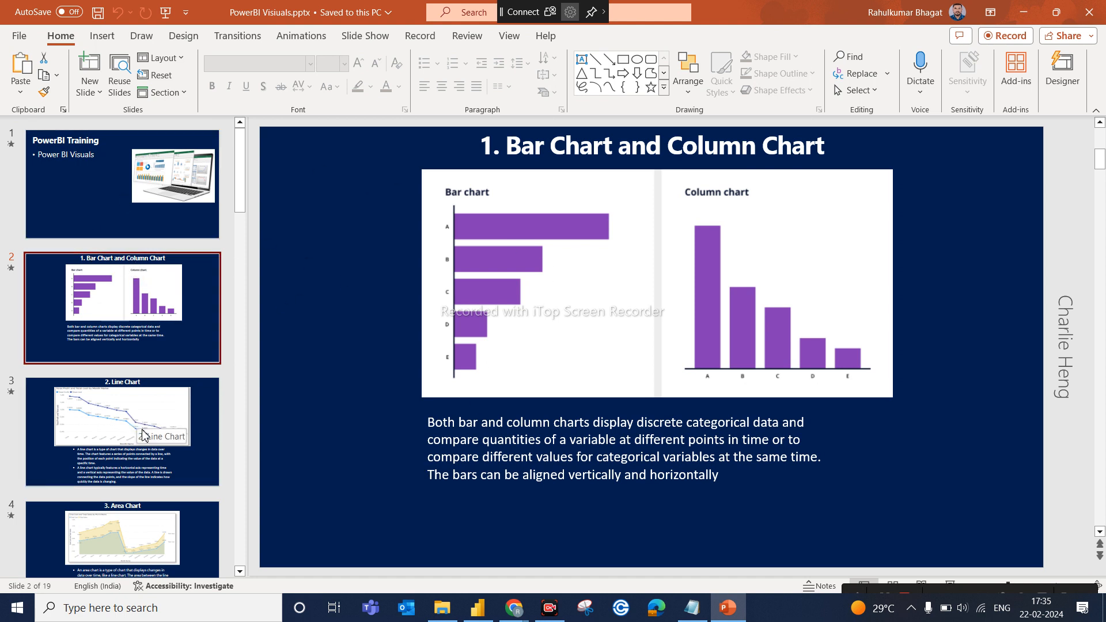
pyautogui.click(205, 432)
pyautogui.click(204, 346)
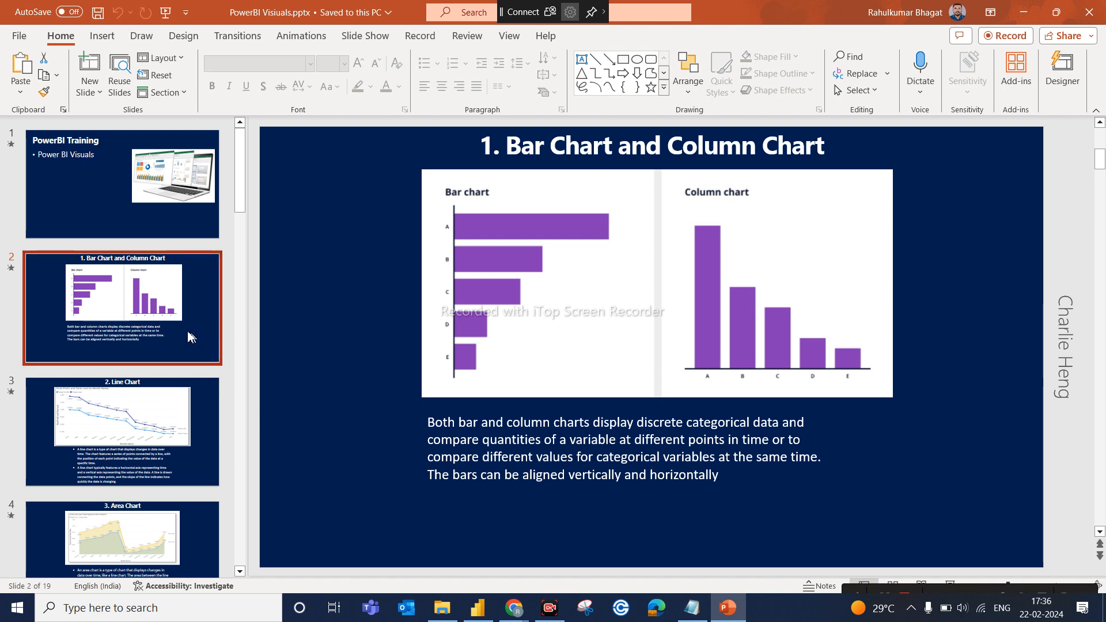
# Step: Switch back to Power BI Desktop, convert the bar chart to a stacked column chart, and resize it wider and shorter
pyautogui.click(475, 611)
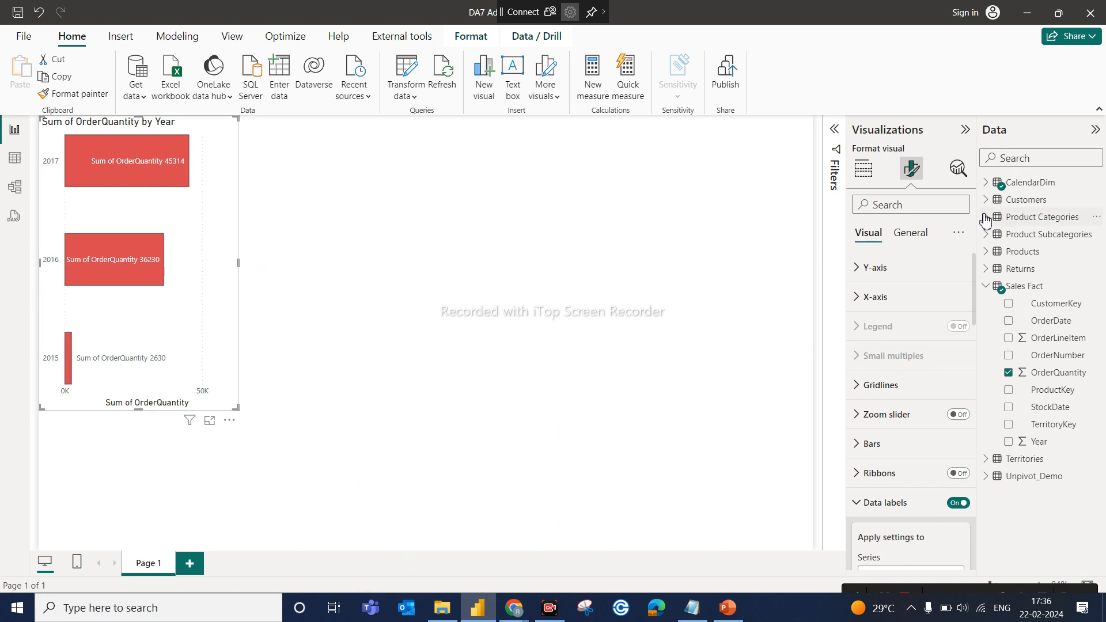
pyautogui.click(863, 168)
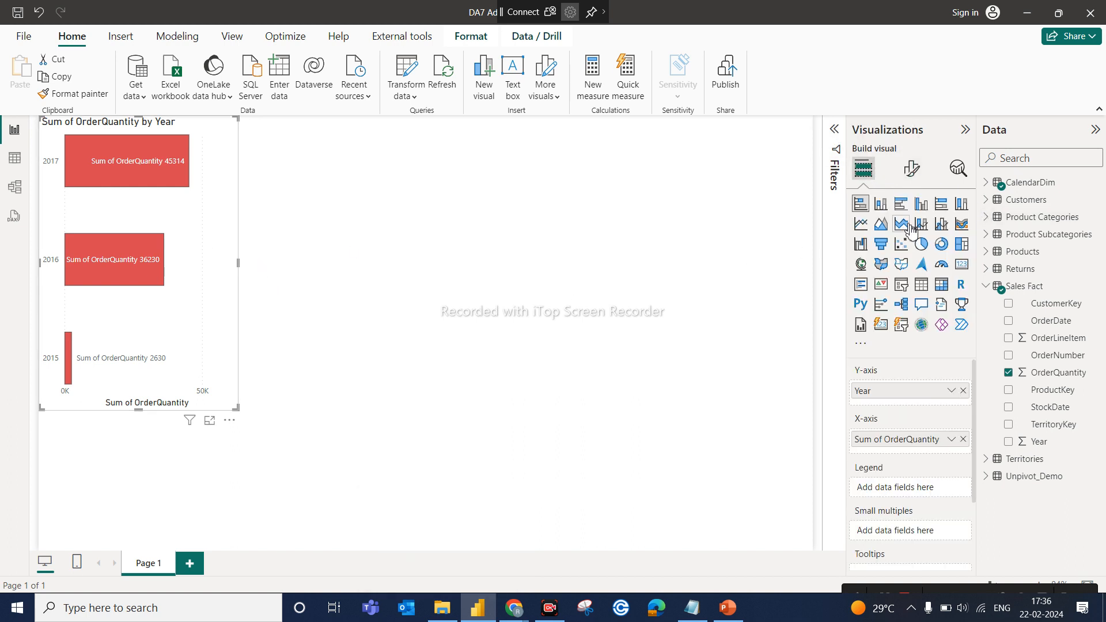
pyautogui.click(879, 205)
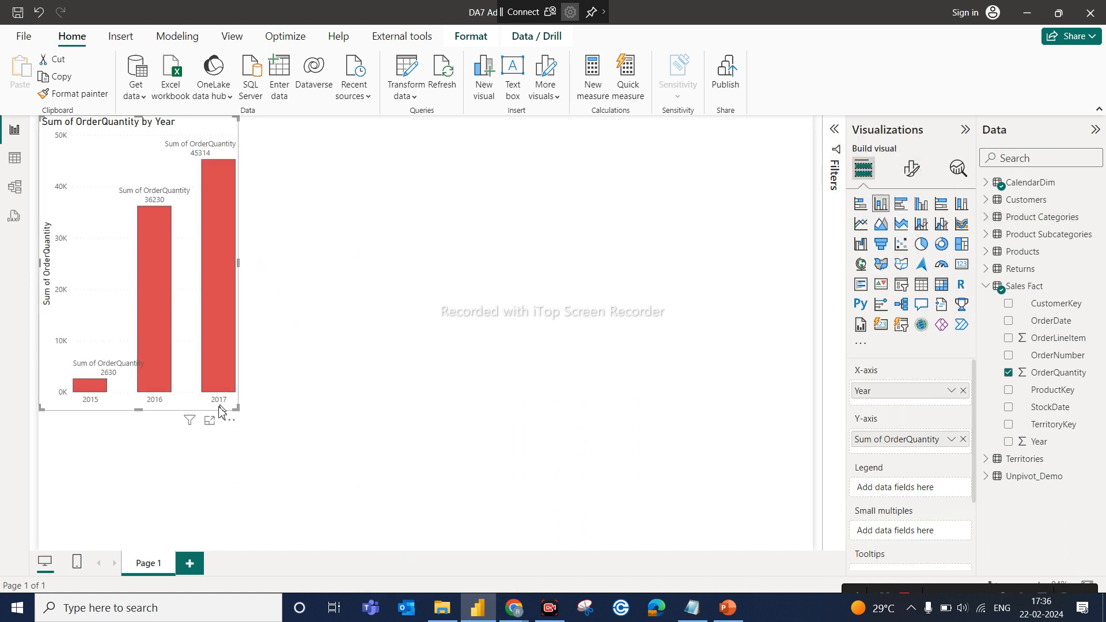
pyautogui.moveTo(236, 409); pyautogui.dragTo(331, 303)
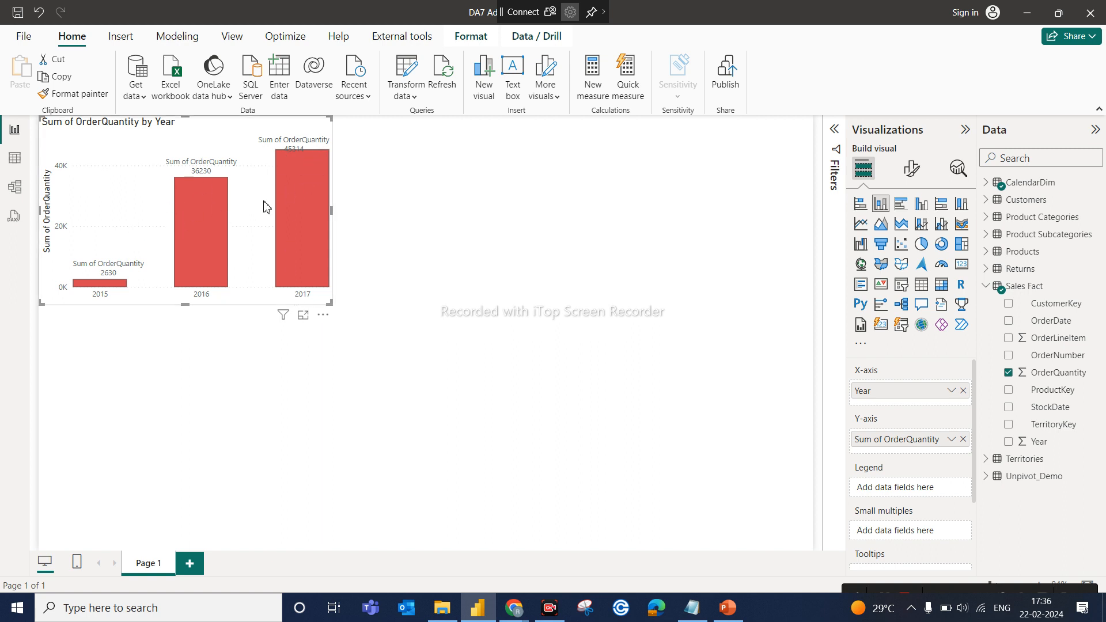
# Step: Duplicate the column chart of OrderQuantity by Year, convert the copy to a pie chart, and compare the tooltips of both visuals
pyautogui.hotkey('ctrl', 'c')
pyautogui.hotkey('ctrl', 'v')
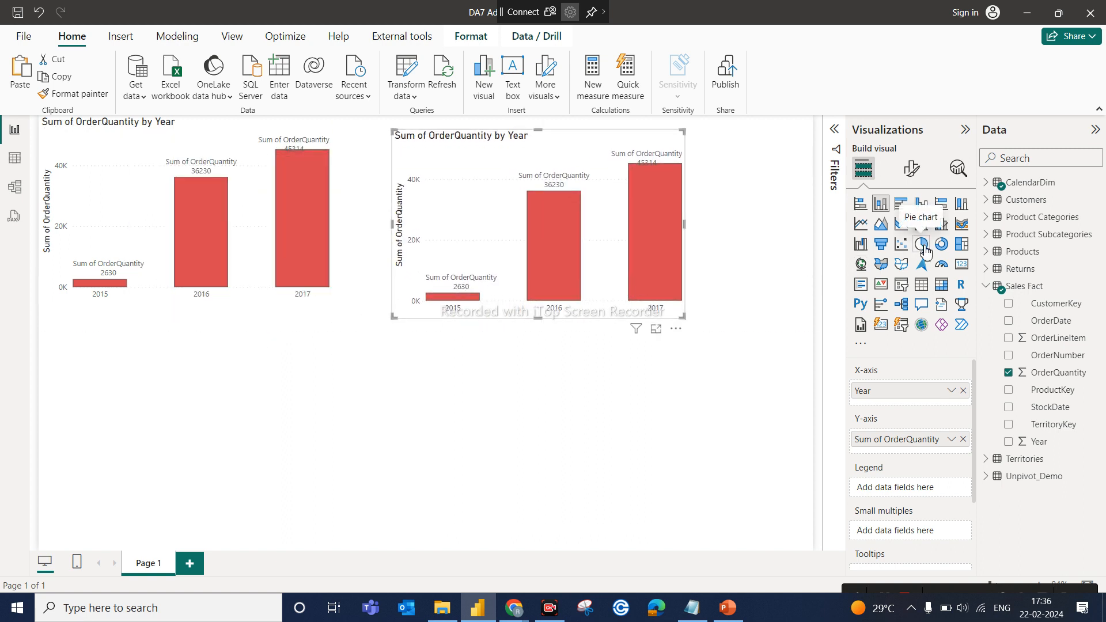
pyautogui.click(922, 245)
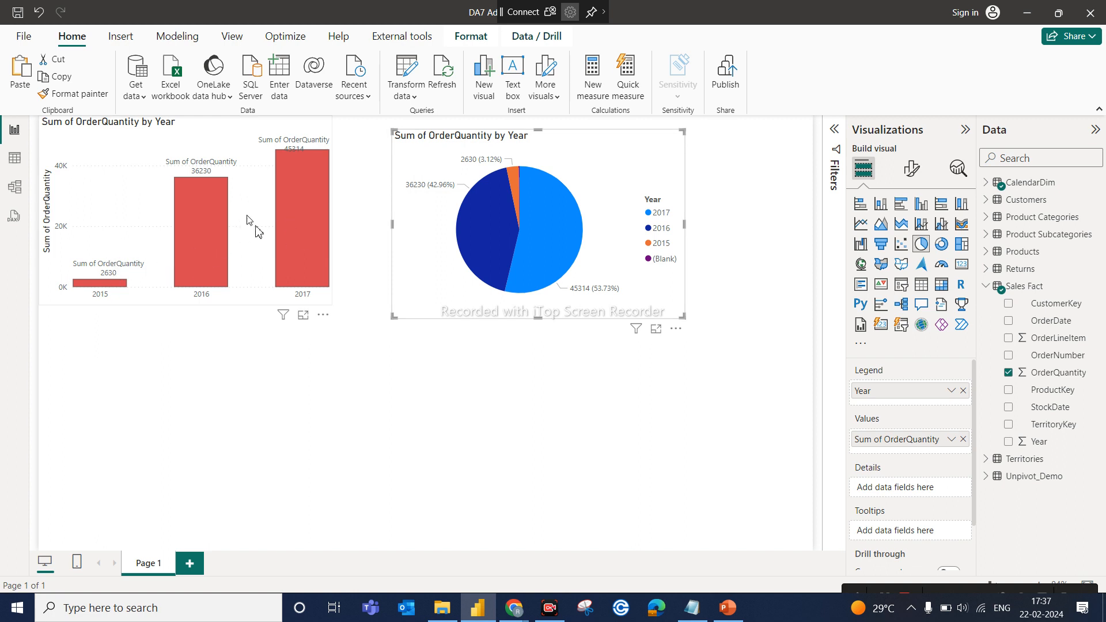
pyautogui.moveTo(484, 217)
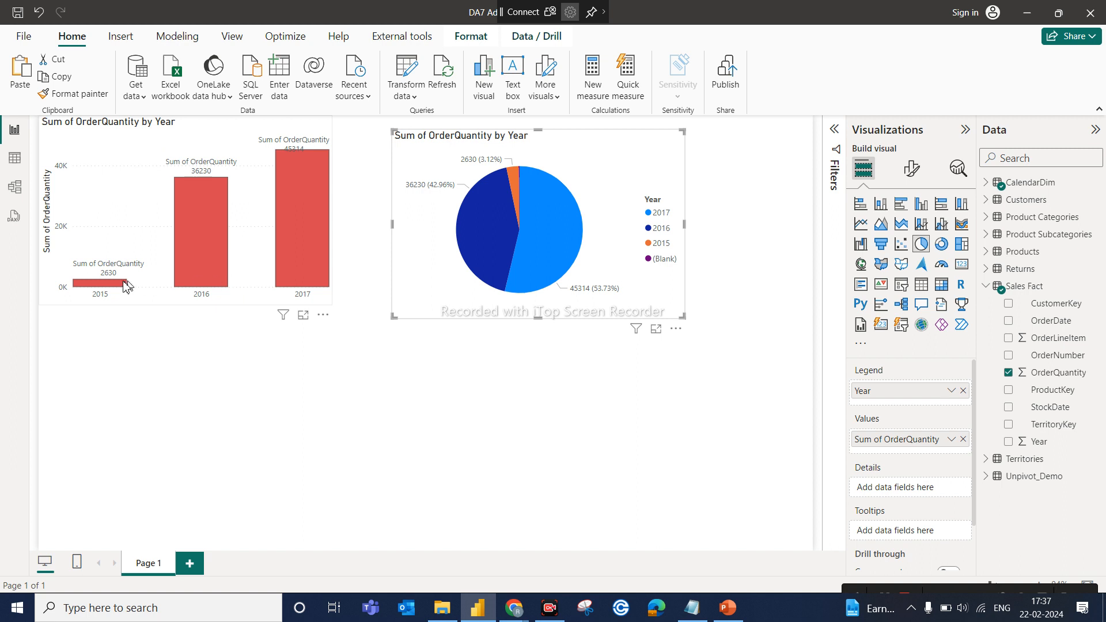
pyautogui.moveTo(284, 290)
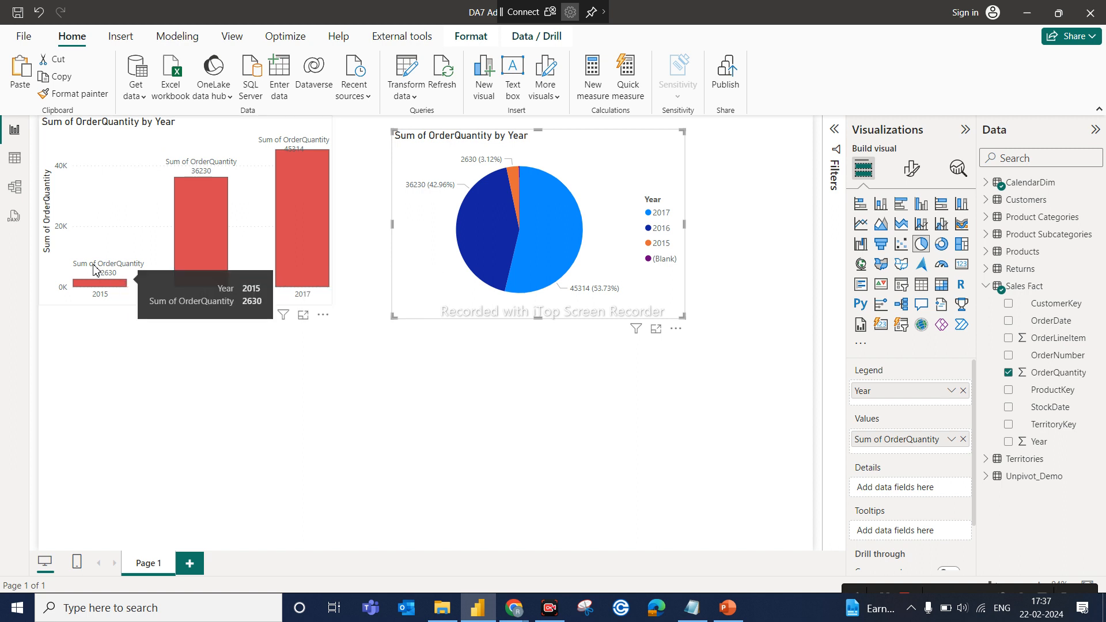
pyautogui.moveTo(292, 226)
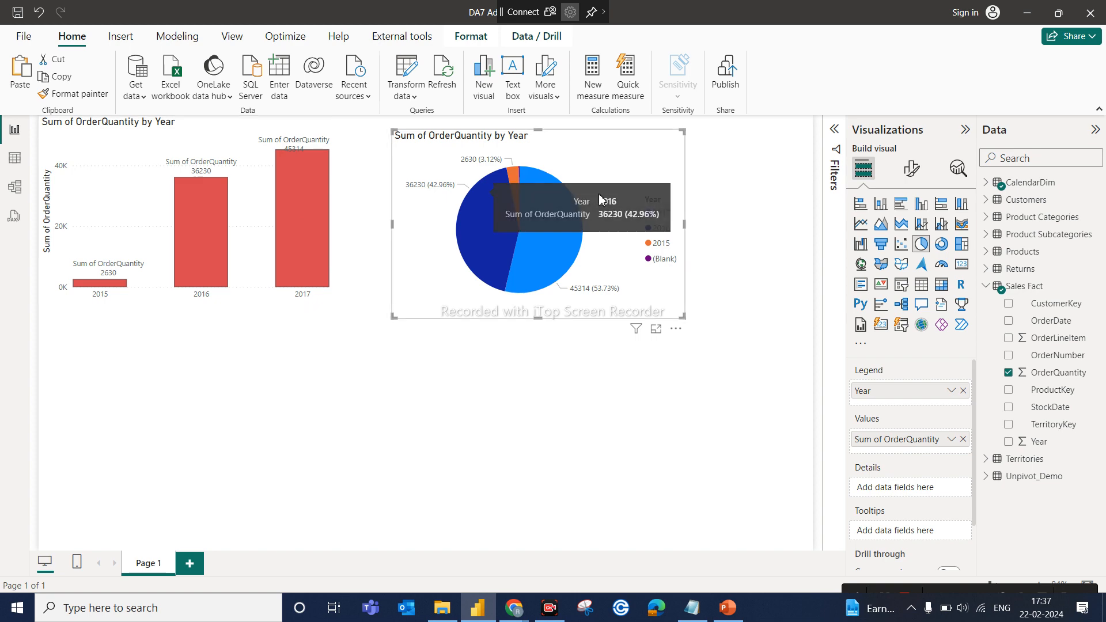
# Step: Check the Bar Chart and Column Chart slide in PowerPoint, return to Power BI Desktop, and compare the 2017 column with the pie slices
pyautogui.click(728, 608)
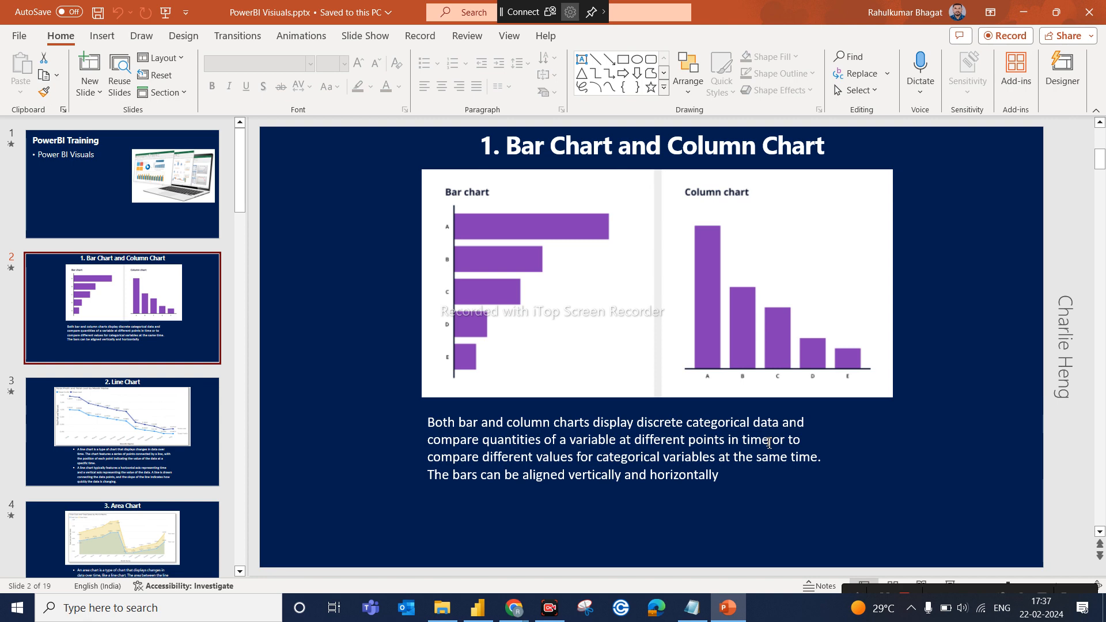
pyautogui.click(478, 608)
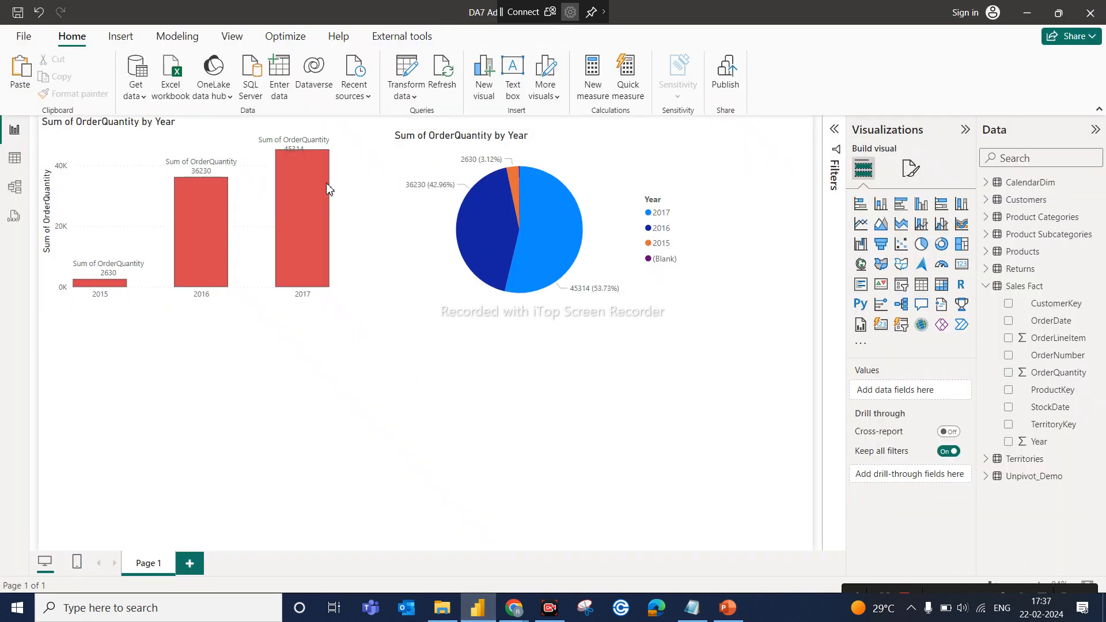
pyautogui.click(240, 184)
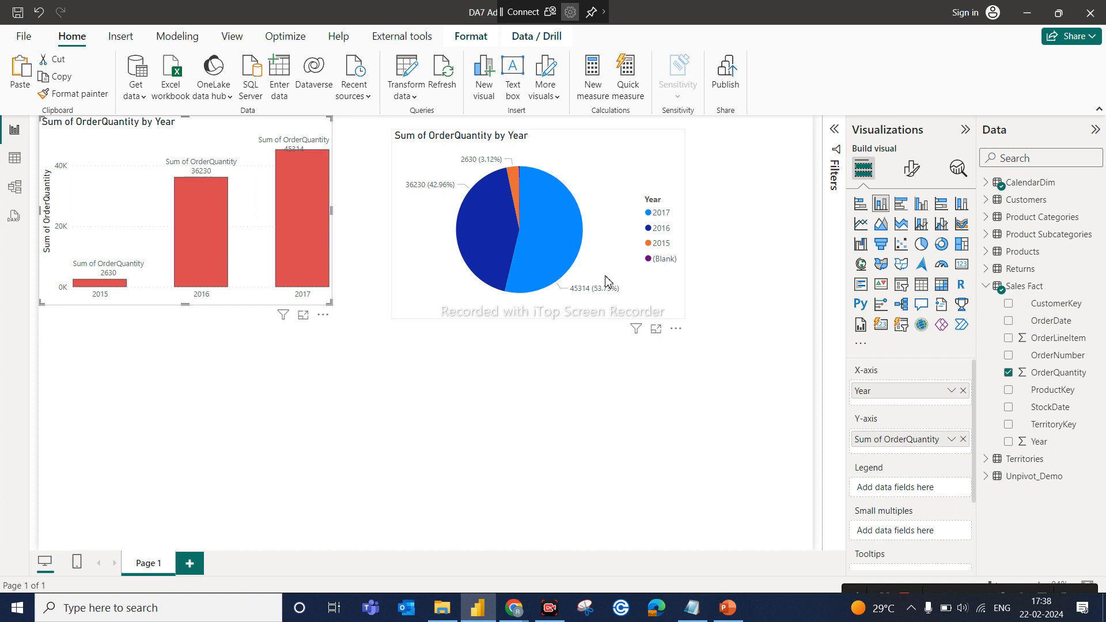
pyautogui.moveTo(316, 229)
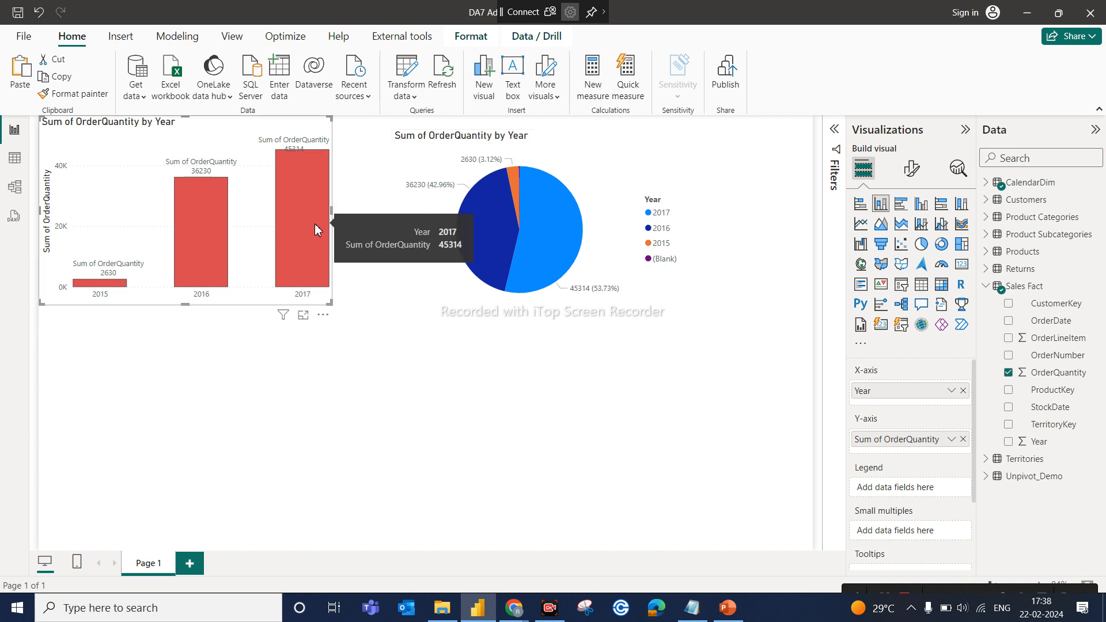
pyautogui.moveTo(525, 161)
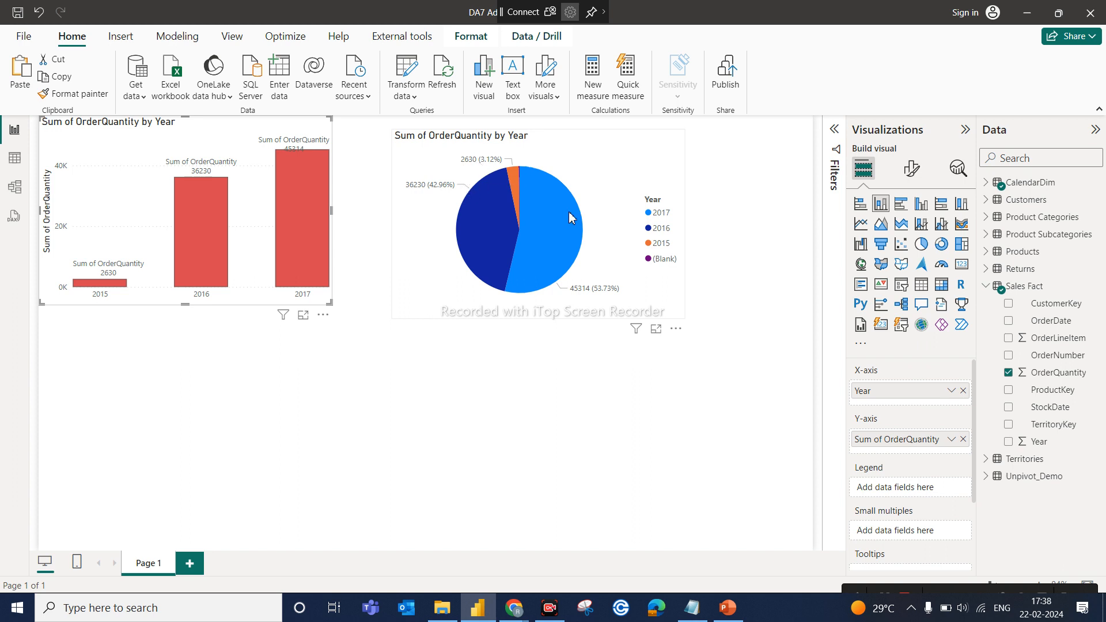
pyautogui.moveTo(531, 221)
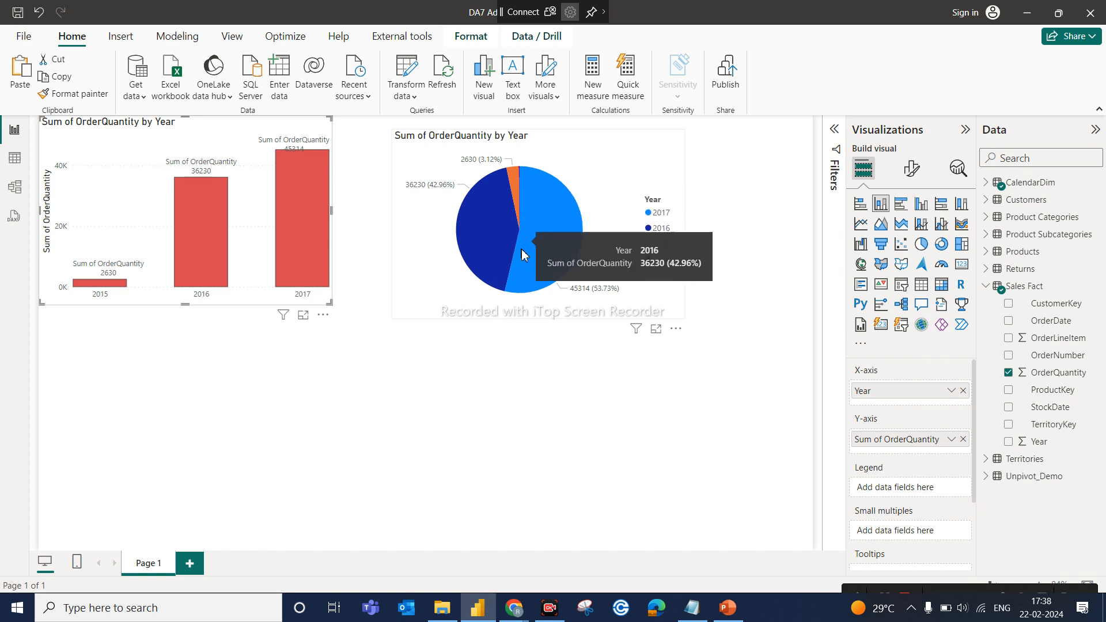
# Step: Switch to the PowerPoint presentation and review the Line Chart slide against the Bar Chart and Column Chart slide
pyautogui.click(727, 610)
pyautogui.click(111, 418)
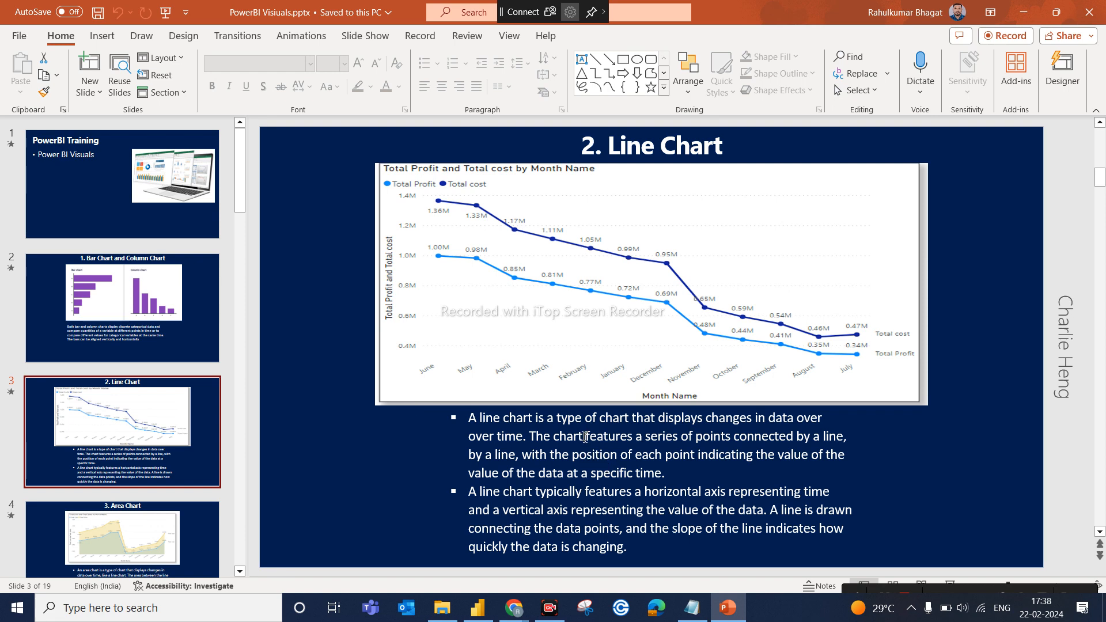
pyautogui.click(191, 326)
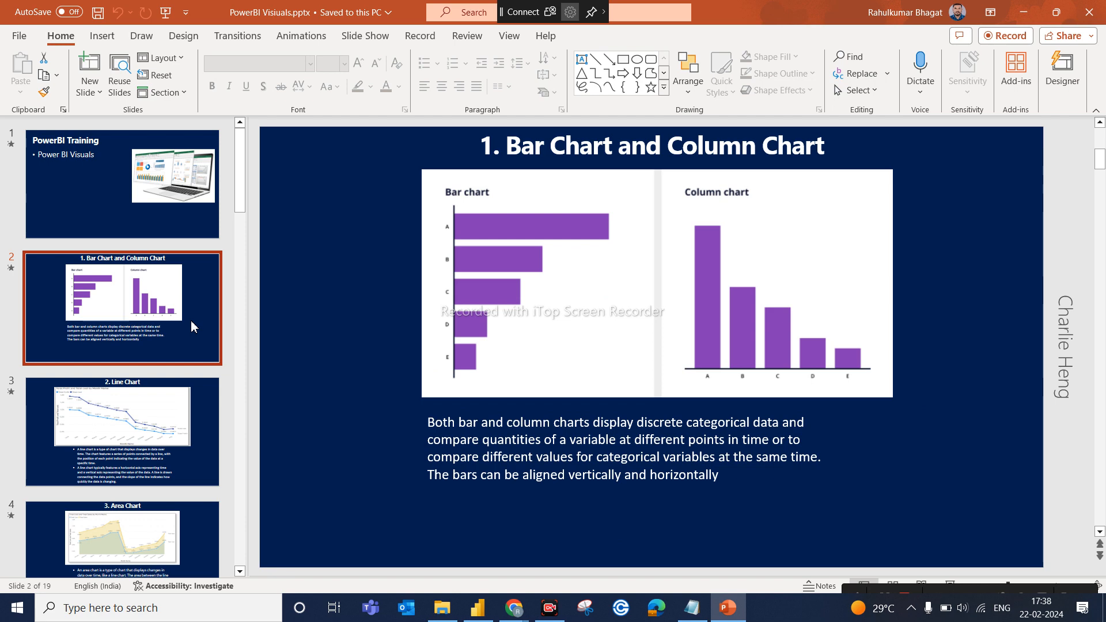
pyautogui.click(148, 420)
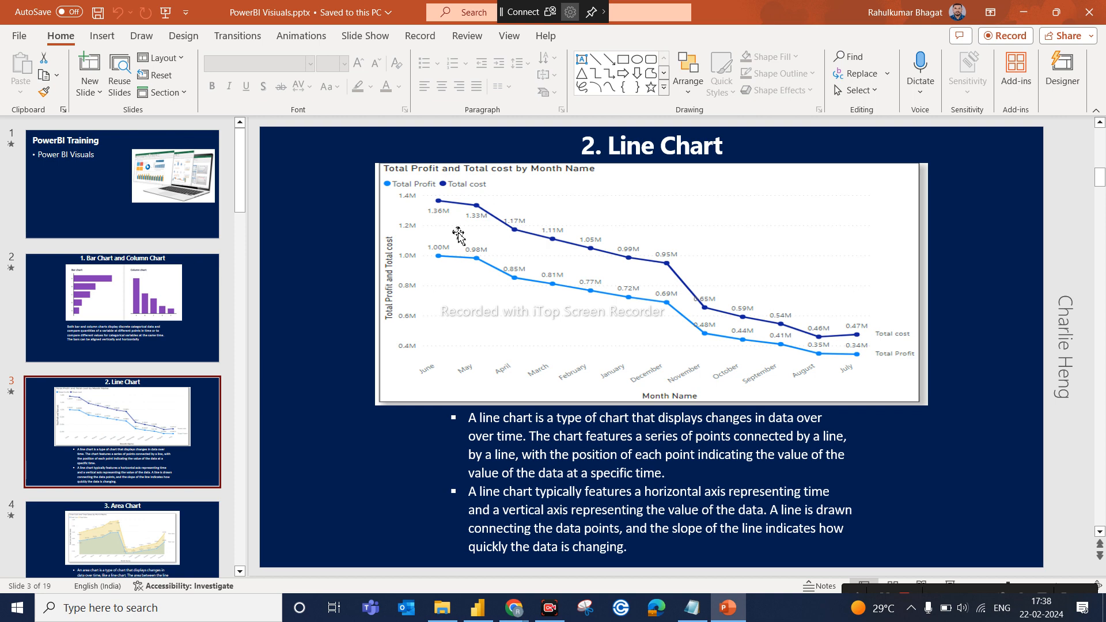
# Step: Switch back to Power BI Desktop, convert the column chart to a line chart, and enlarge it in both directions
pyautogui.click(727, 611)
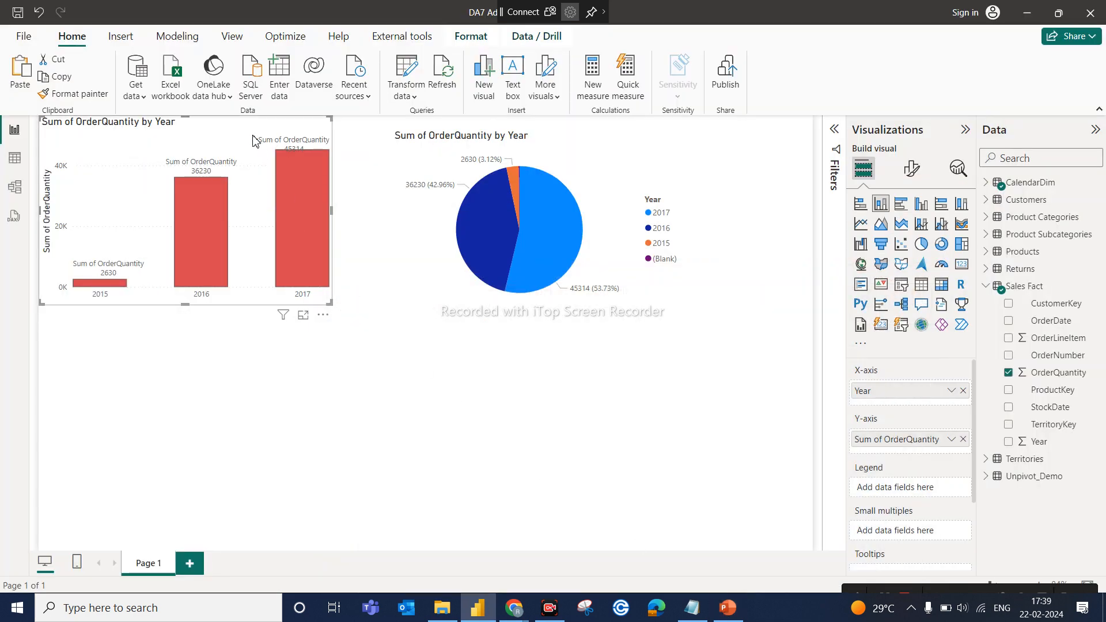
pyautogui.click(861, 224)
pyautogui.moveTo(330, 303); pyautogui.dragTo(424, 375)
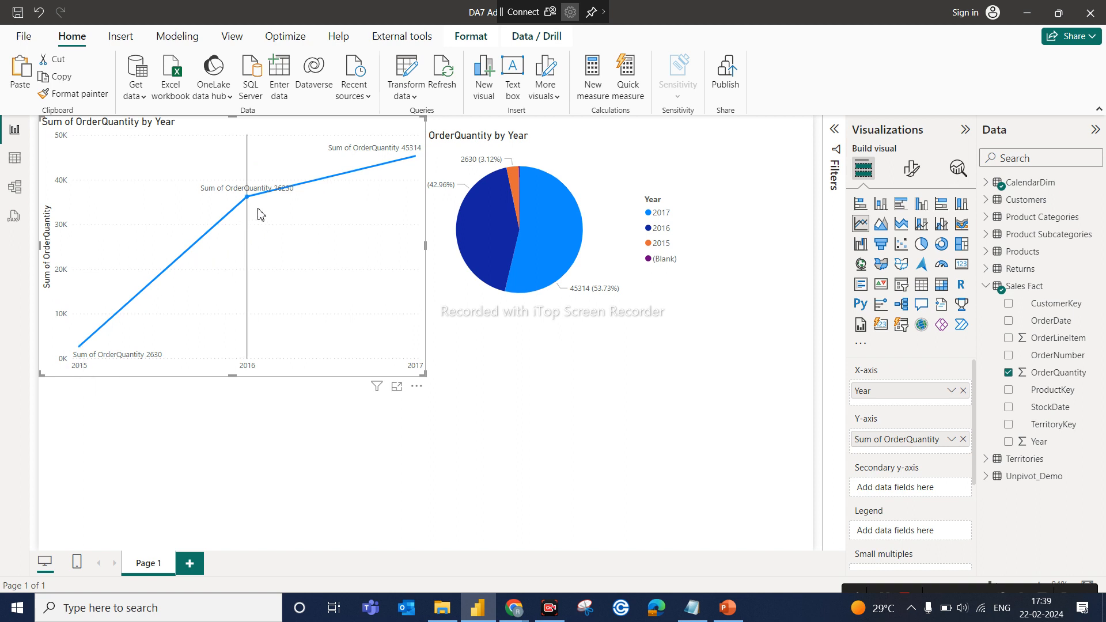
pyautogui.moveTo(251, 199)
# Step: Open the line chart's line formatting and set the join type to Miter
pyautogui.click(913, 170)
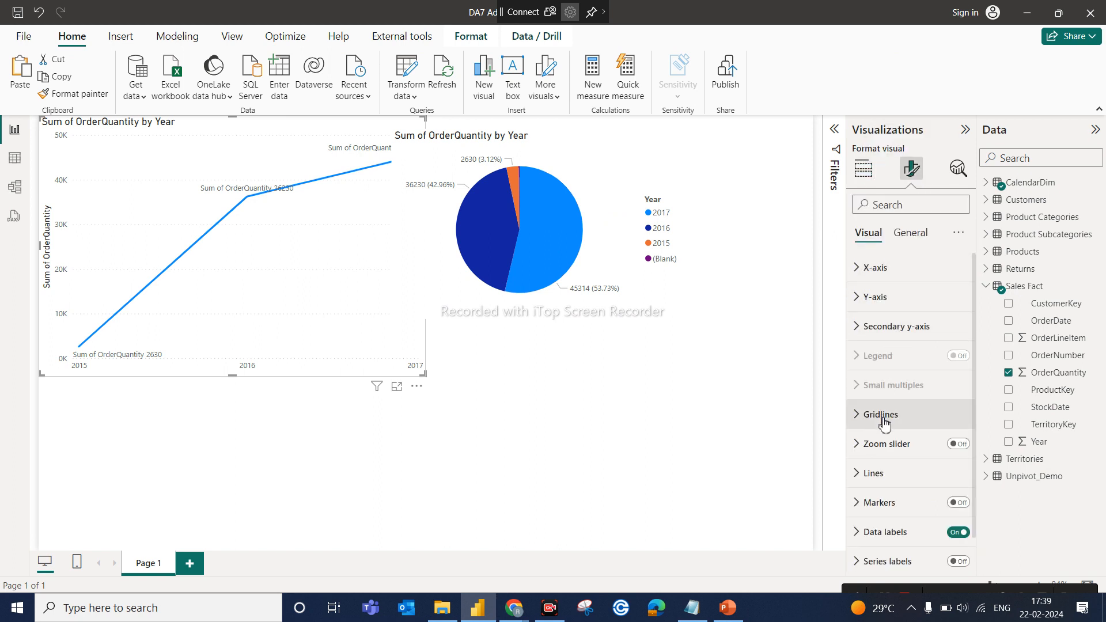
pyautogui.scroll(-1, 894, 487)
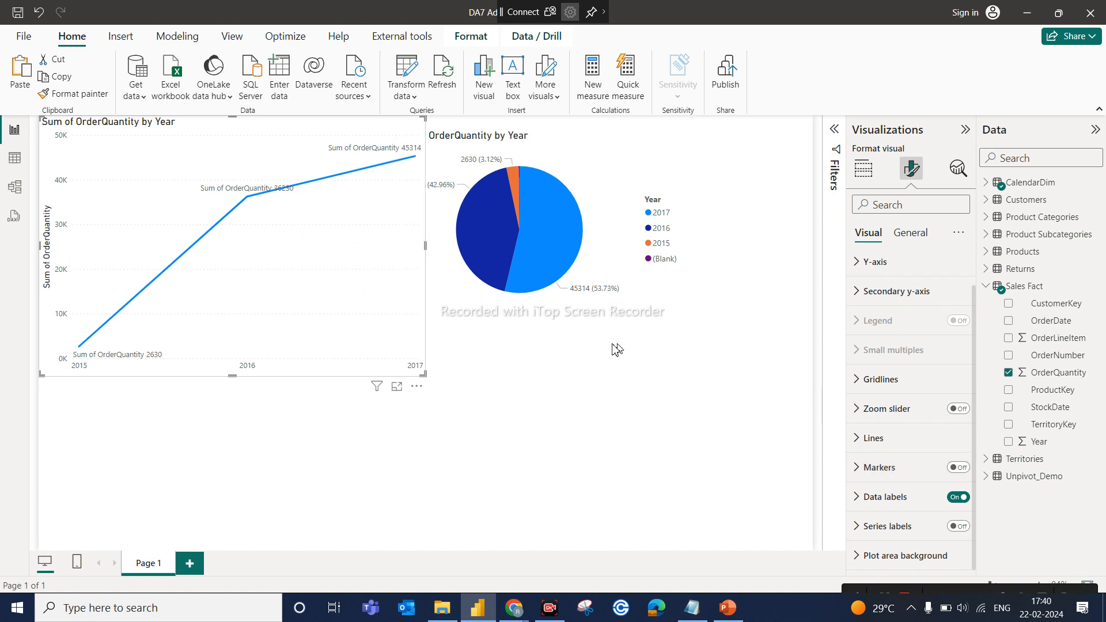
pyautogui.click(881, 448)
pyautogui.scroll(-3, 914, 527)
pyautogui.scroll(-2, 914, 531)
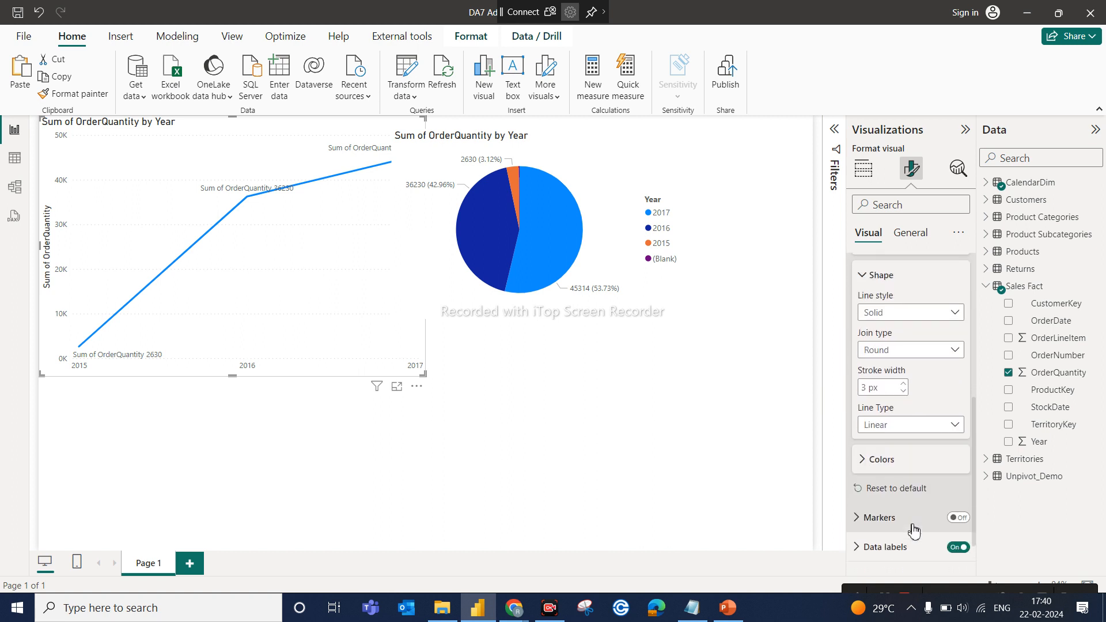
pyautogui.click(940, 354)
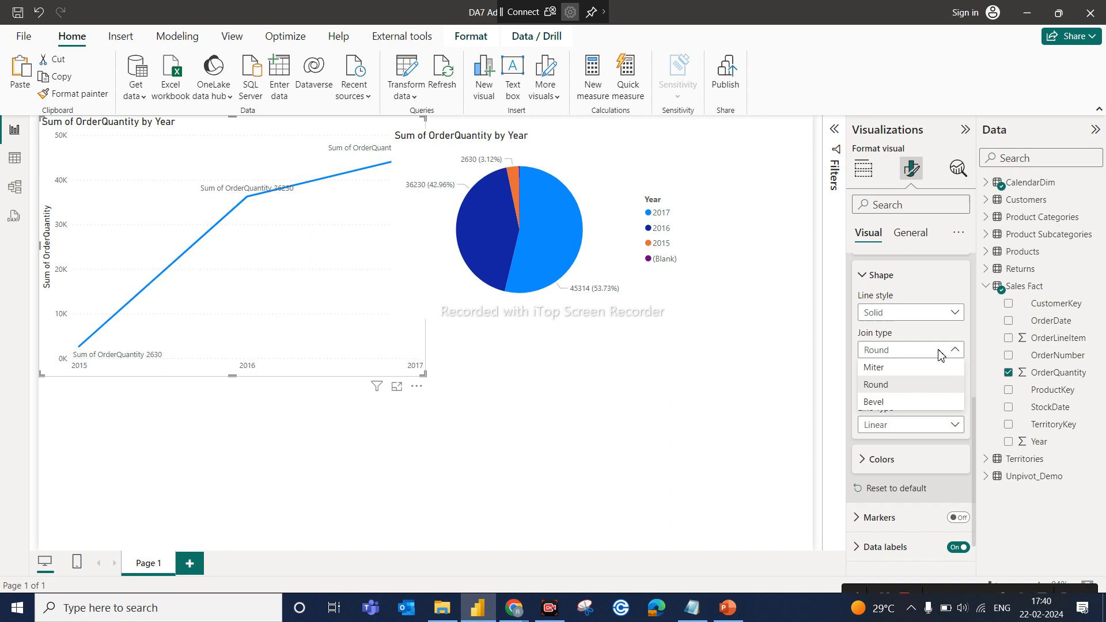
pyautogui.click(888, 370)
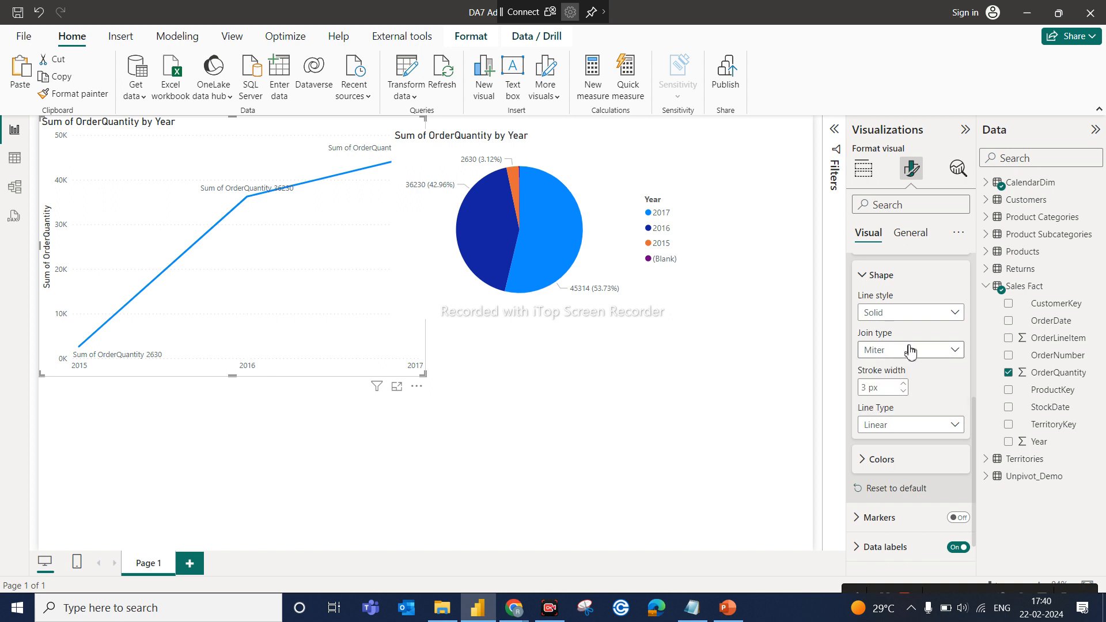
# Step: Try the Dashed line style on the line chart and set the style back to Solid
pyautogui.click(910, 349)
pyautogui.click(912, 320)
pyautogui.click(912, 321)
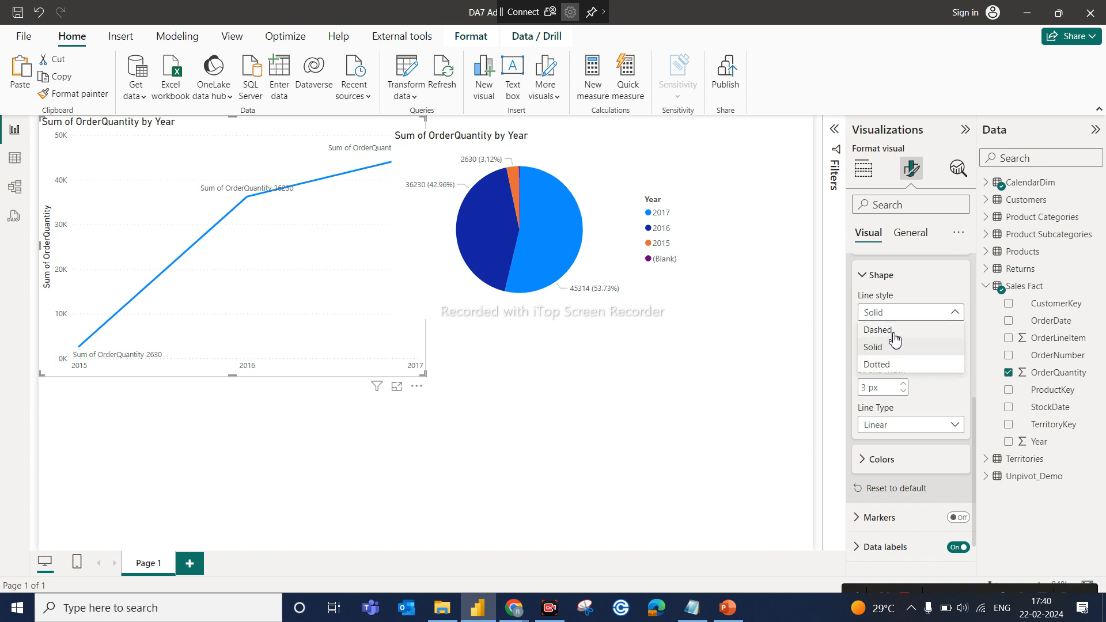
pyautogui.click(894, 335)
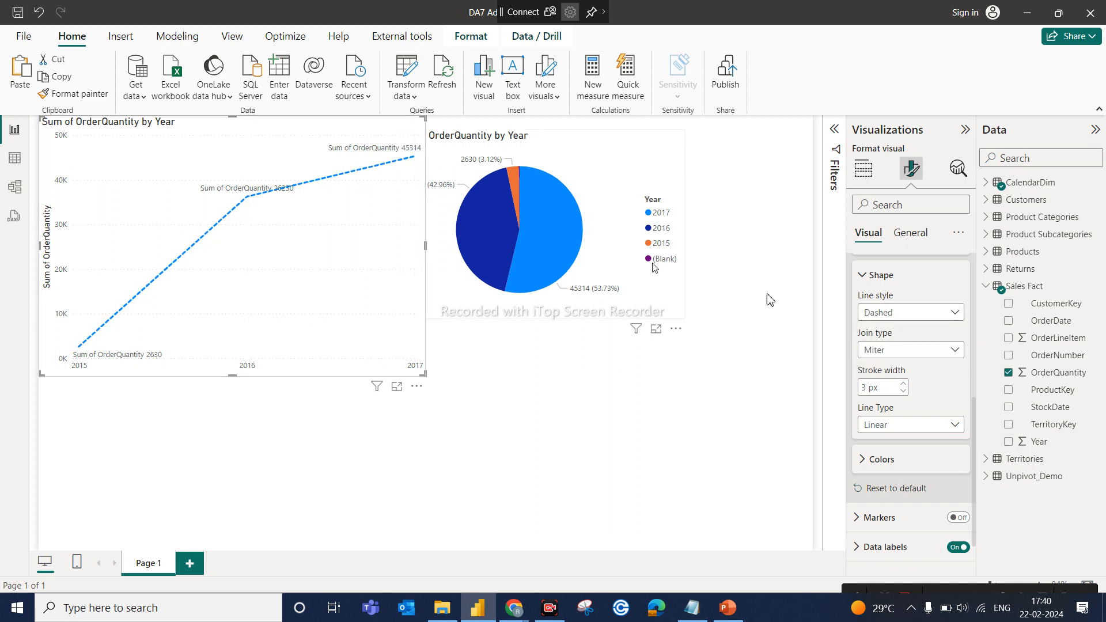
pyautogui.click(891, 313)
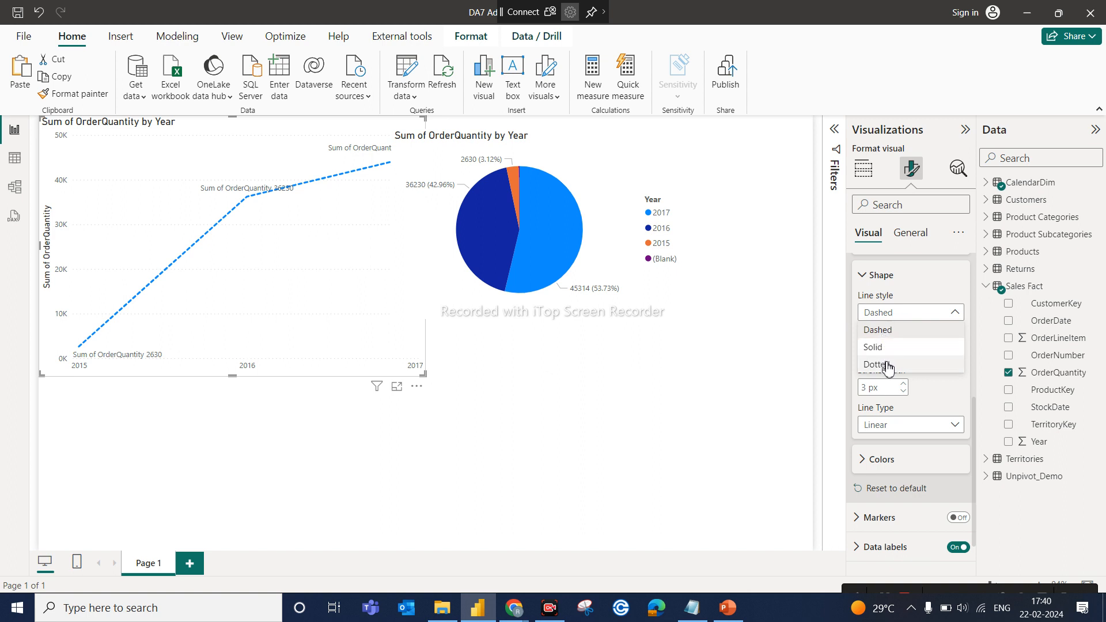
pyautogui.click(874, 347)
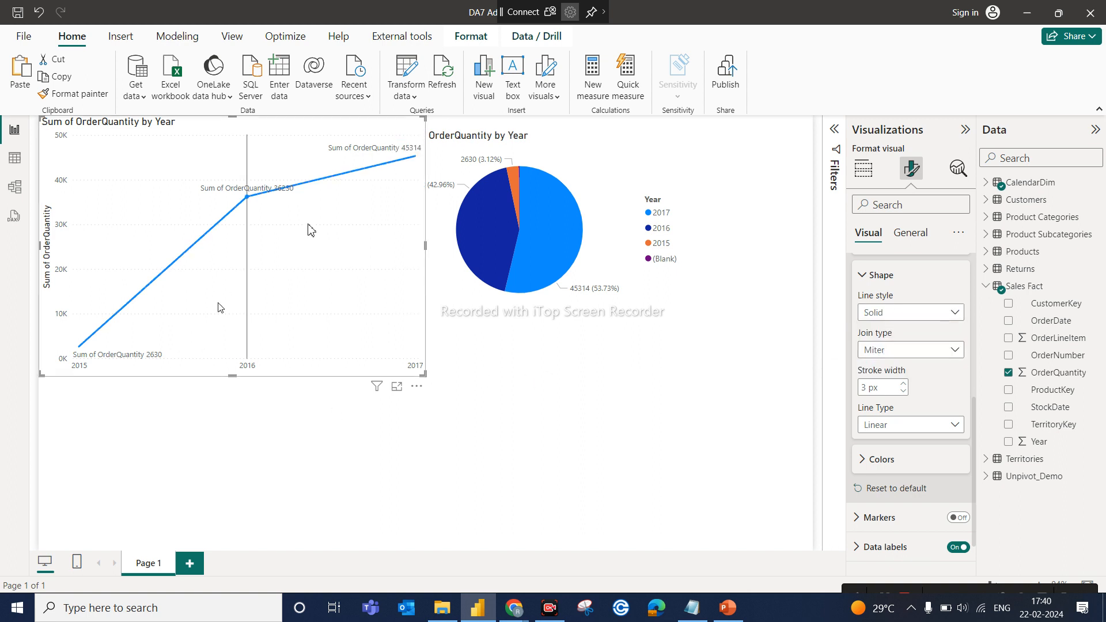
# Step: Expand the color setting of the line and compare the line chart's 2016 tooltip with the pie chart's slice tooltips
pyautogui.click(903, 468)
pyautogui.scroll(-3, 920, 507)
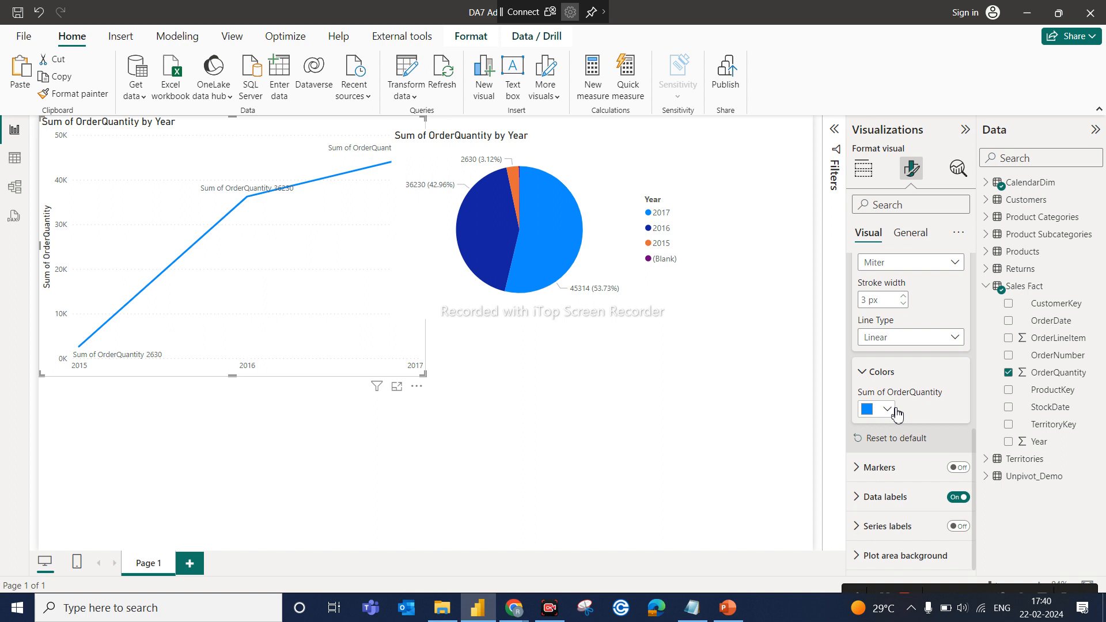
pyautogui.moveTo(488, 183)
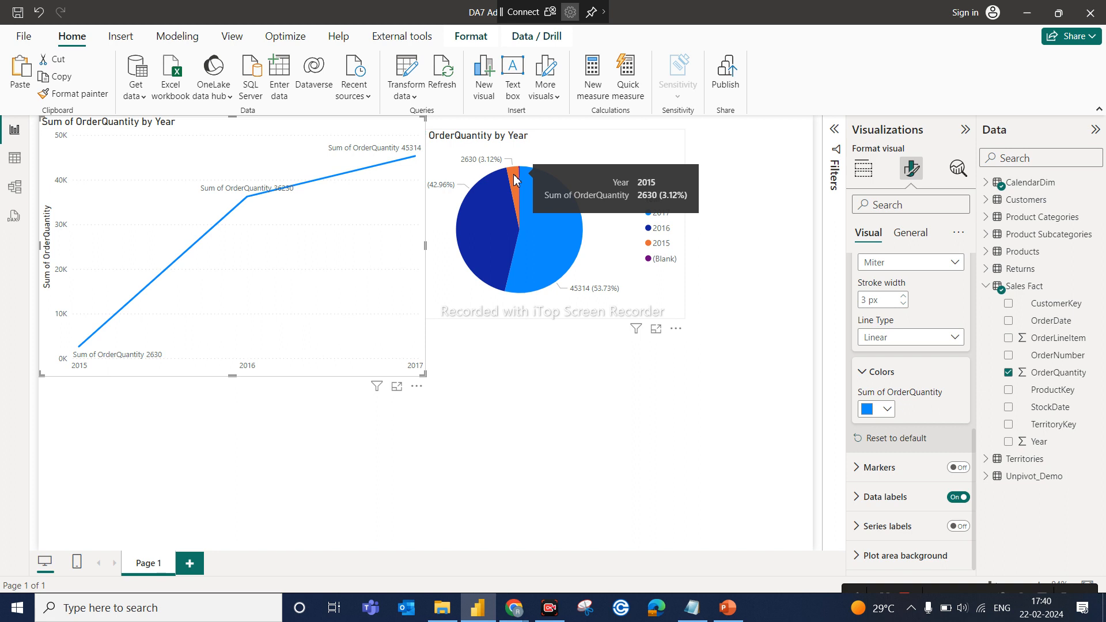
pyautogui.moveTo(228, 198)
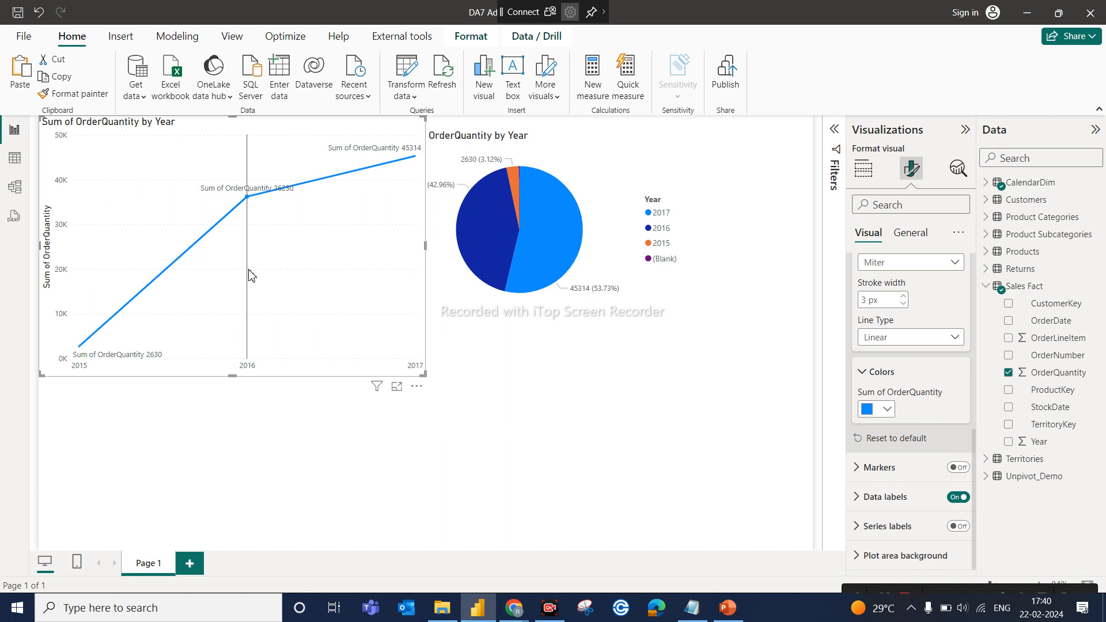
pyautogui.moveTo(252, 276)
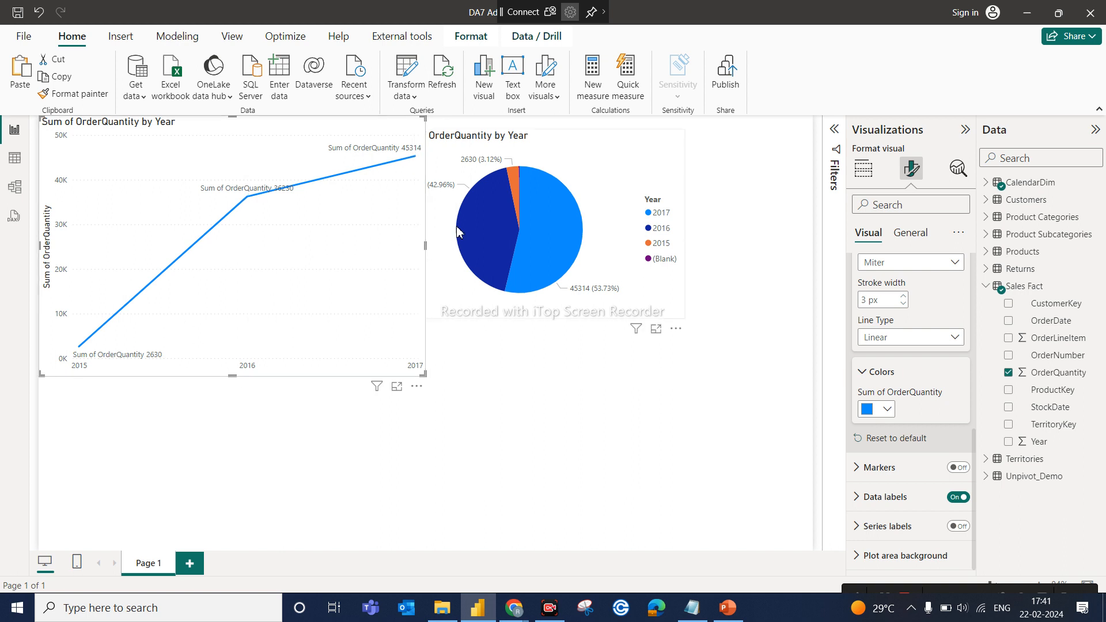
pyautogui.moveTo(519, 184)
pyautogui.moveTo(339, 340)
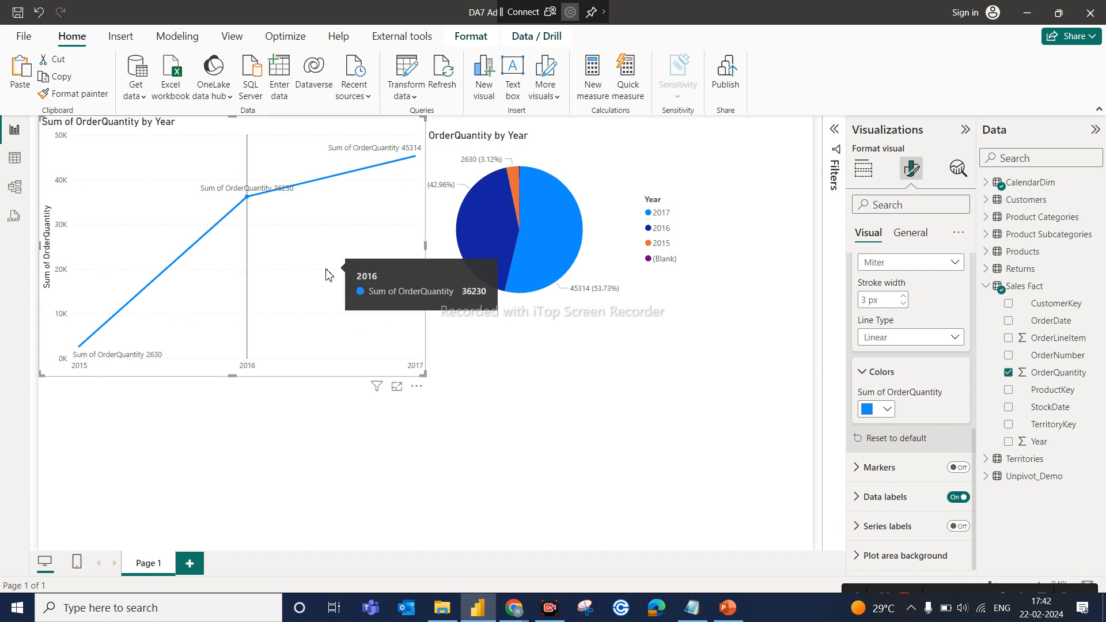
# Step: Switch to the PowerPoint presentation and read the description on the Line Chart slide
pyautogui.click(728, 607)
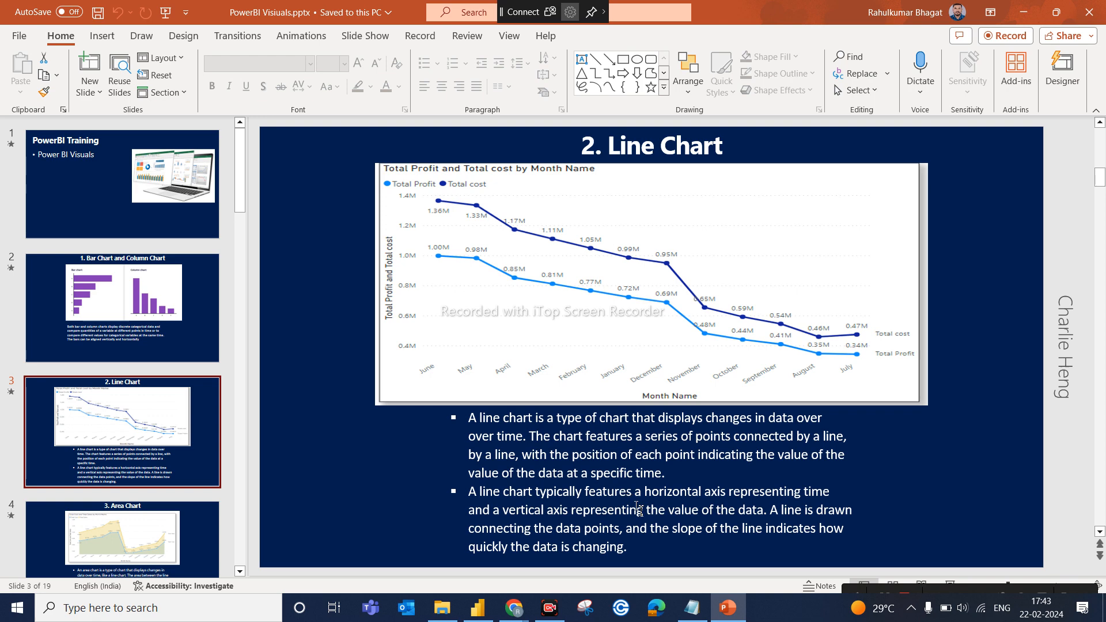
pyautogui.scroll(-1, 642, 512)
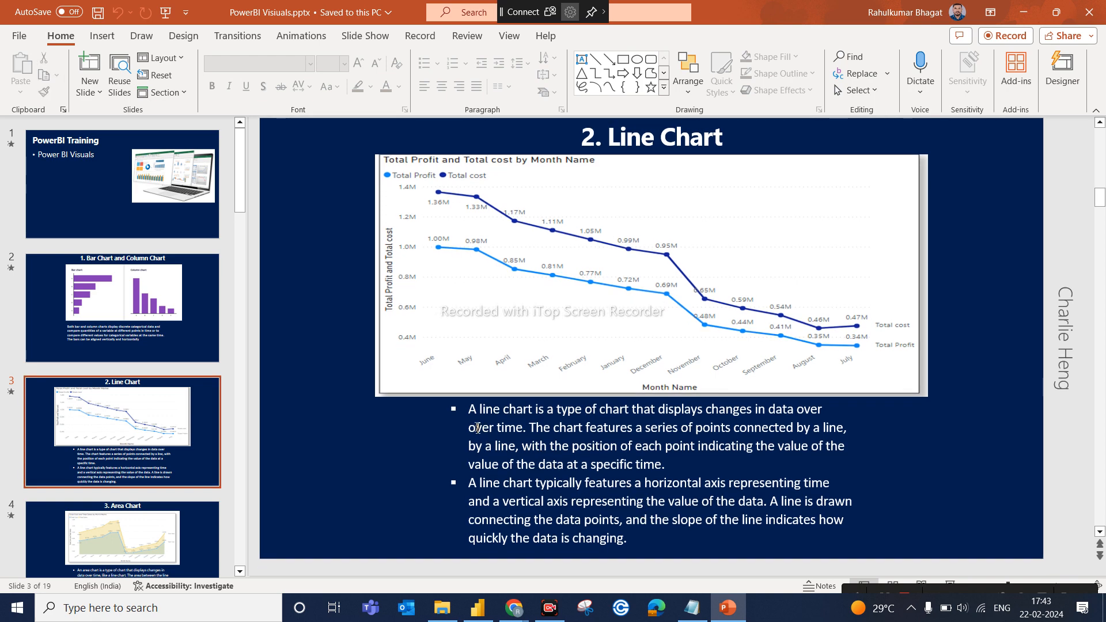
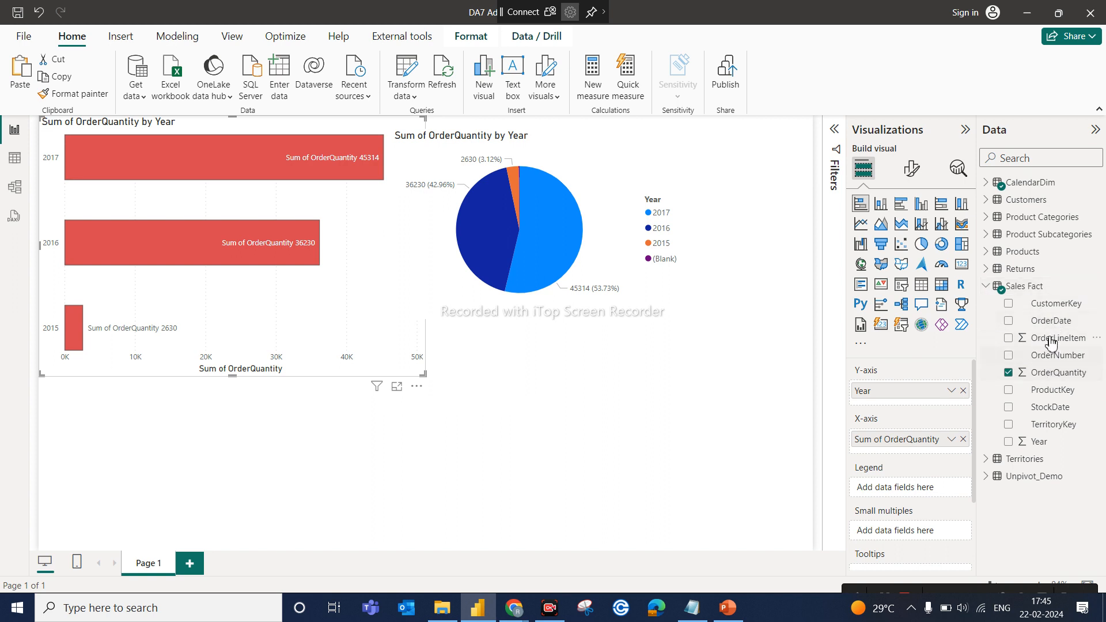
# Step: Add OrderLineItem to the stacked bar chart's X-axis below OrderQuantity and inspect the 2017 bar's OrderLineItem segment
pyautogui.moveTo(1050, 345); pyautogui.dragTo(925, 452)
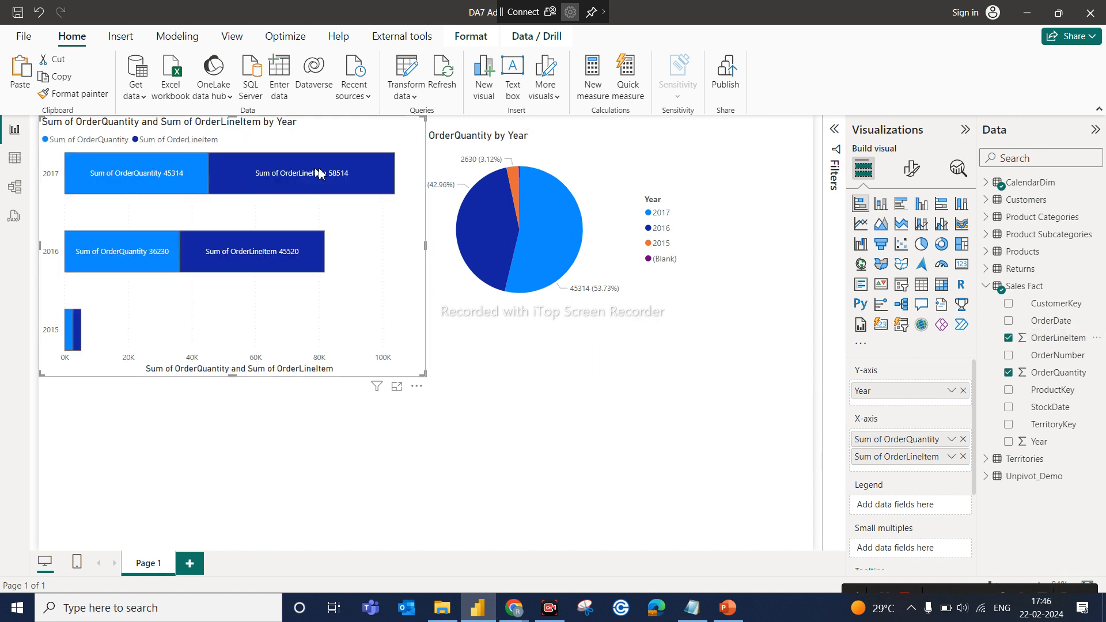
pyautogui.moveTo(270, 180)
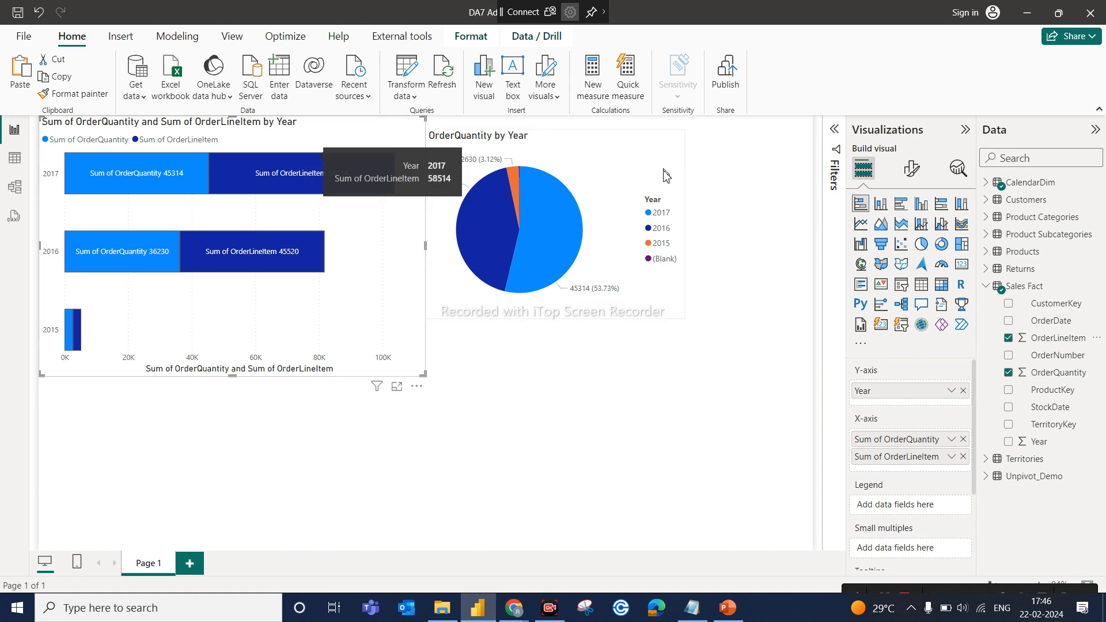
# Step: Try the stacked column, clustered bar and clustered column types on the stacked bar chart and return it to stacked bar
pyautogui.click(880, 203)
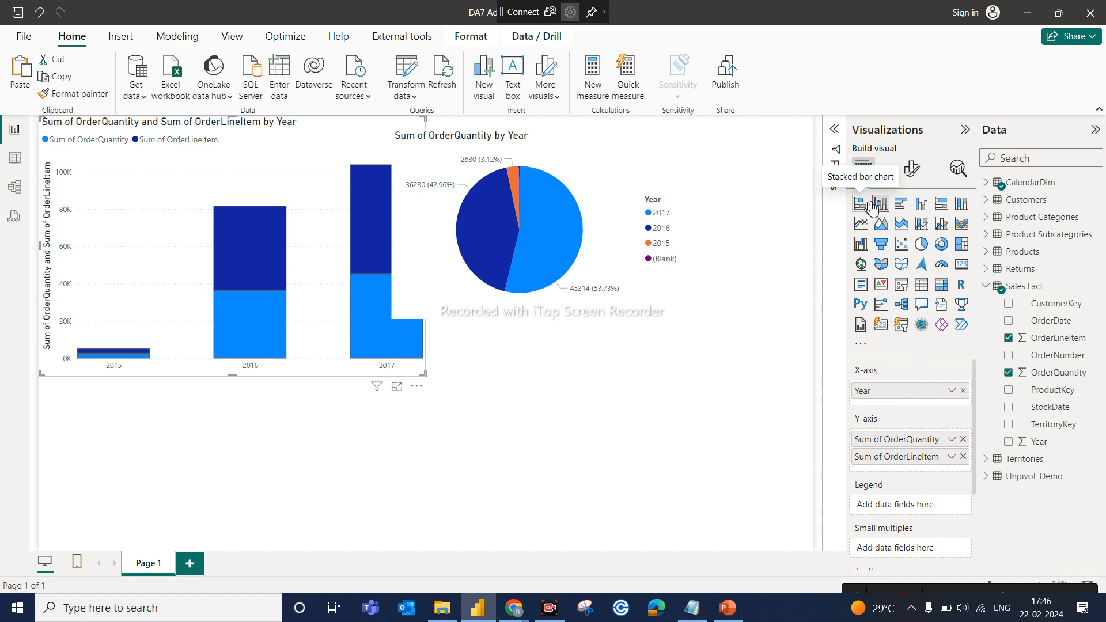
pyautogui.click(902, 206)
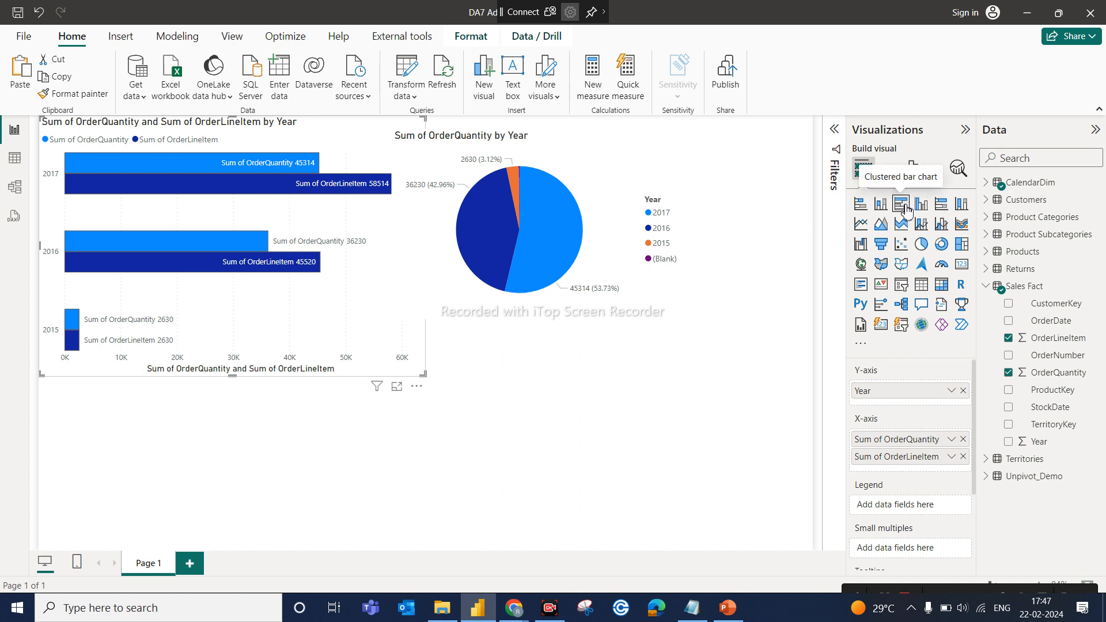
pyautogui.click(922, 206)
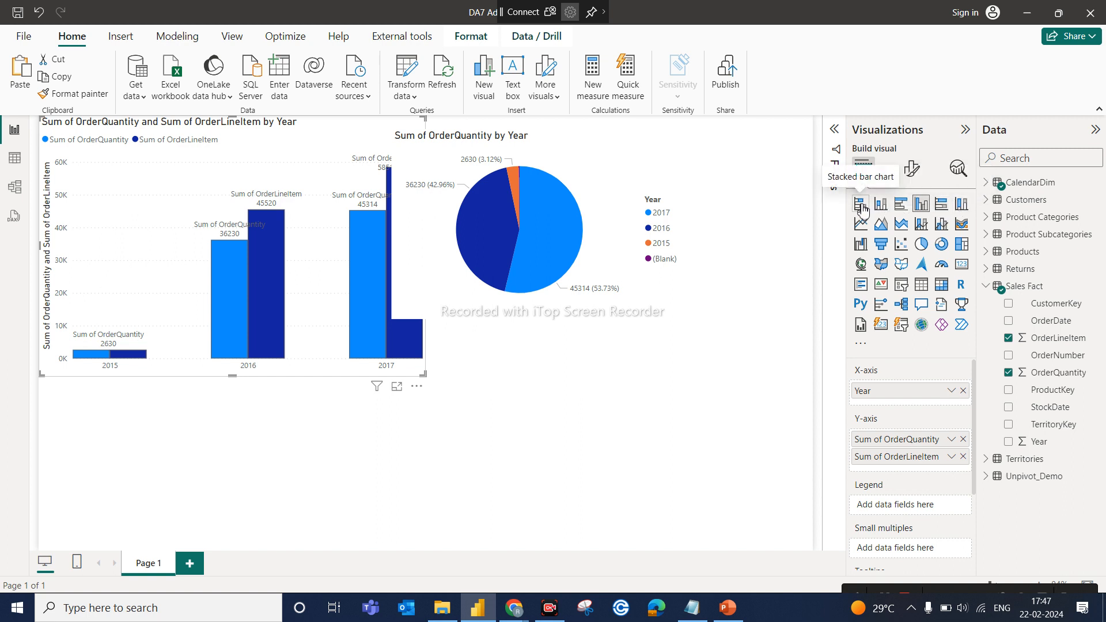
pyautogui.click(861, 205)
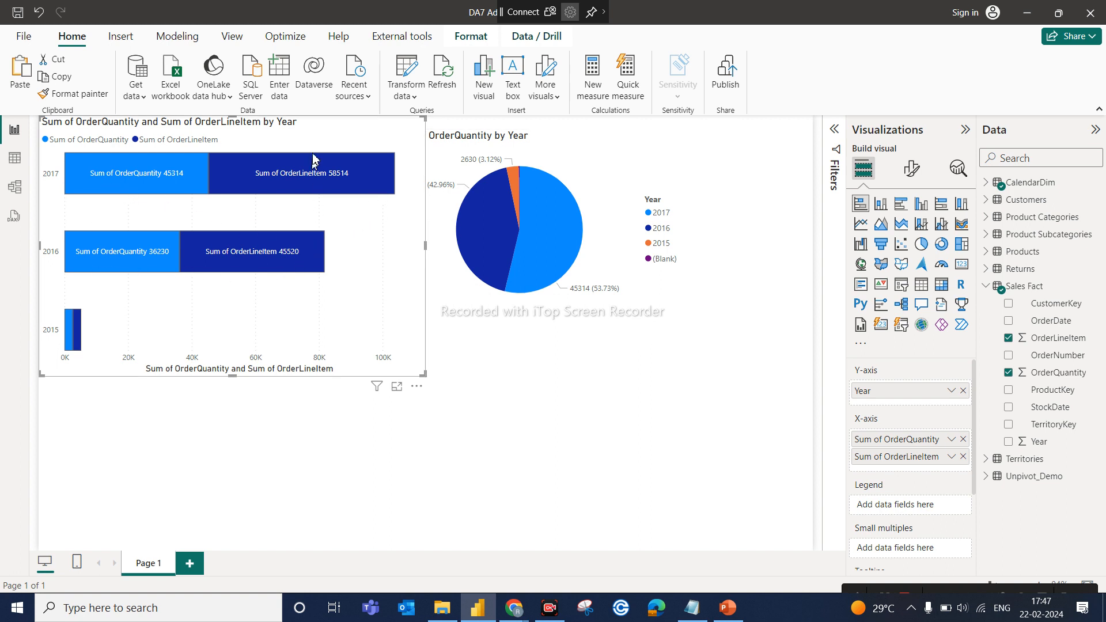
# Step: Delete the OrderQuantity by Year pie chart and shrink the stacked bar chart to less than half the page width
pyautogui.click(624, 196)
pyautogui.press('Delete')
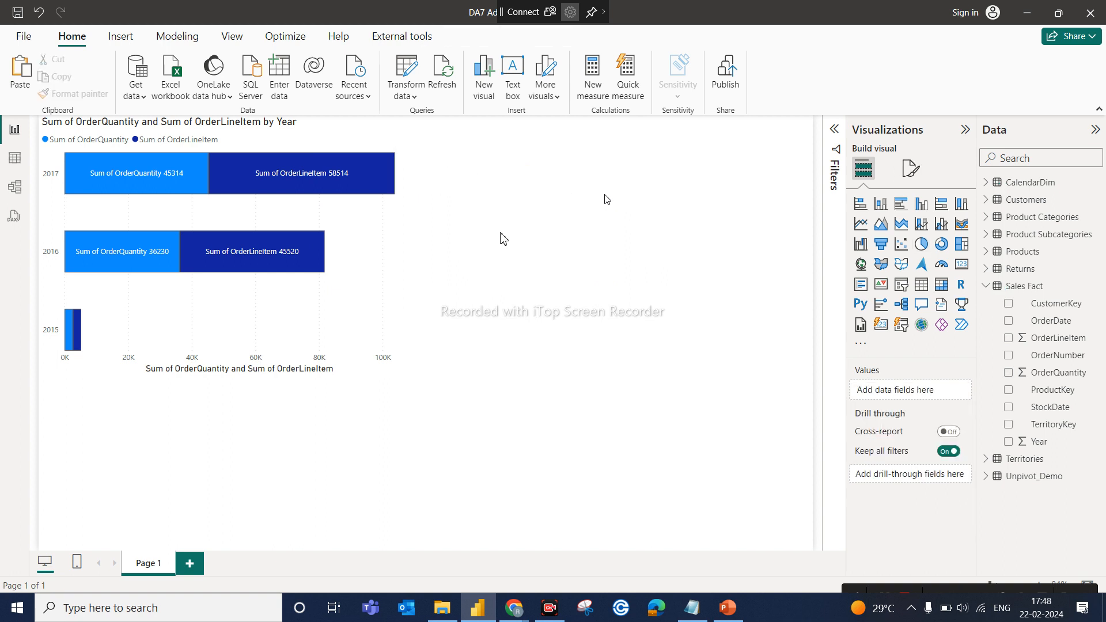
pyautogui.click(413, 369)
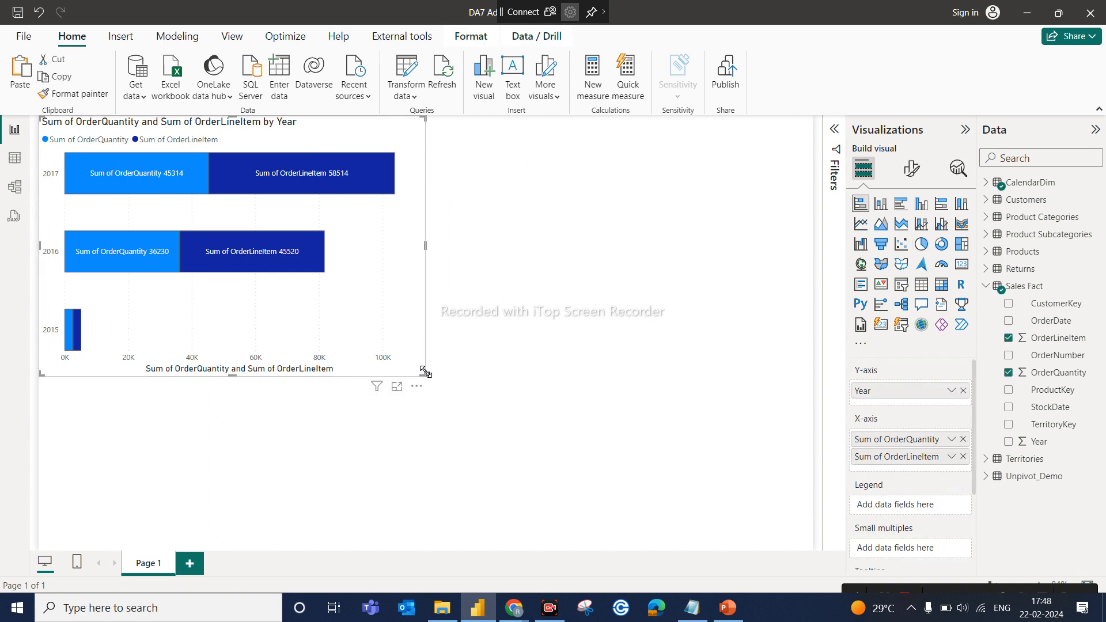
pyautogui.moveTo(425, 372); pyautogui.dragTo(369, 309)
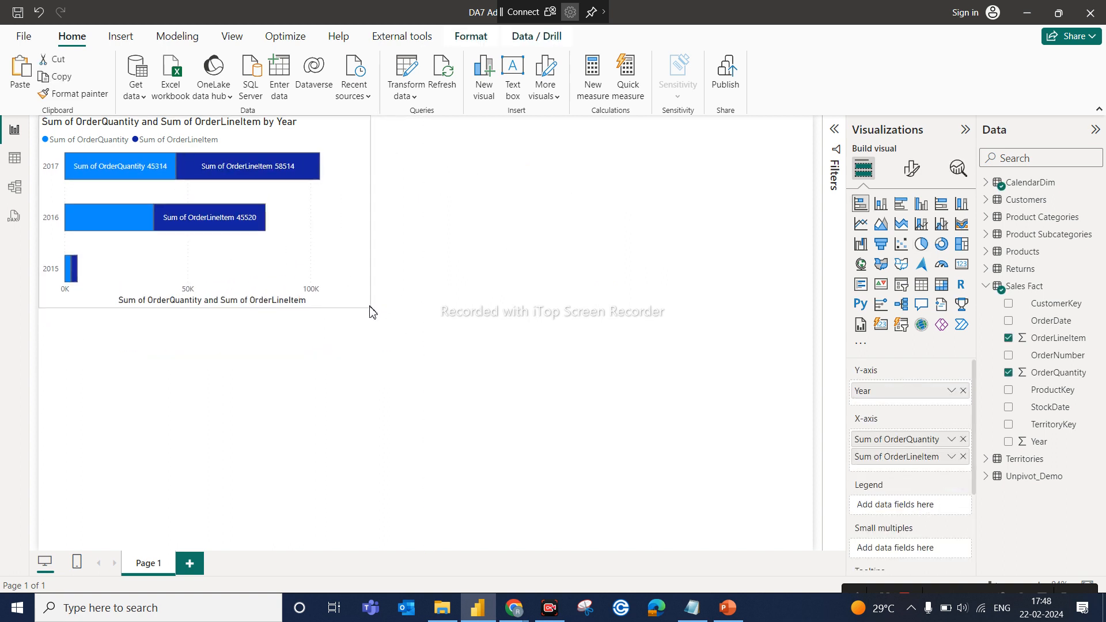
# Step: Duplicate the stacked bar chart, place the copy beside the original and convert the copy to a 100% stacked bar chart
pyautogui.hotkey('ctrl', 'c')
pyautogui.hotkey('ctrl', 'v')
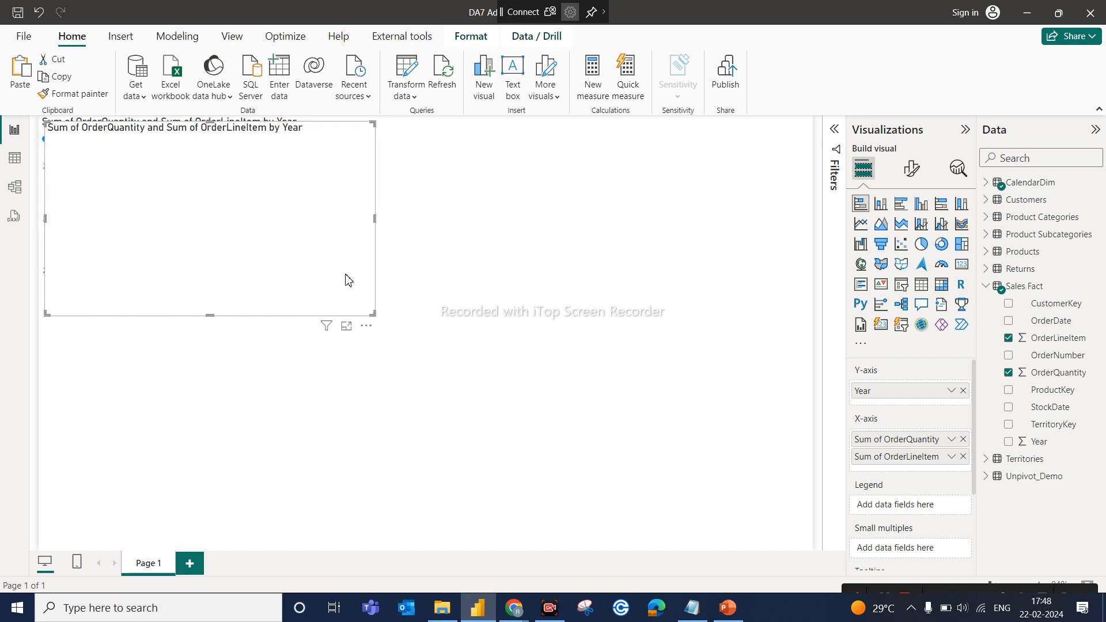
pyautogui.moveTo(348, 280); pyautogui.dragTo(718, 273)
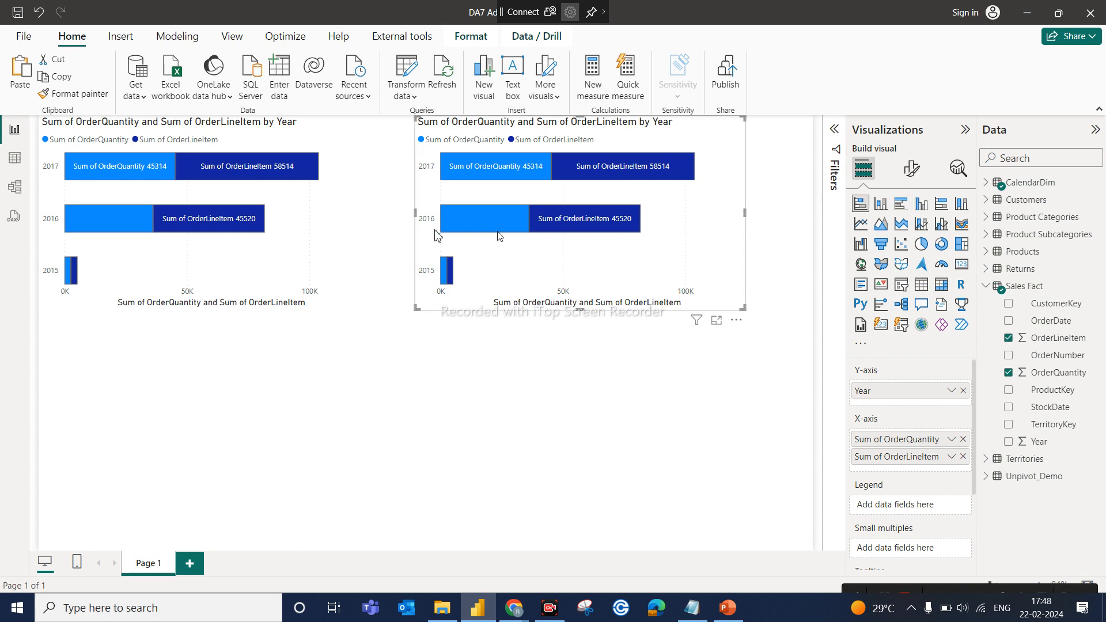
pyautogui.click(328, 239)
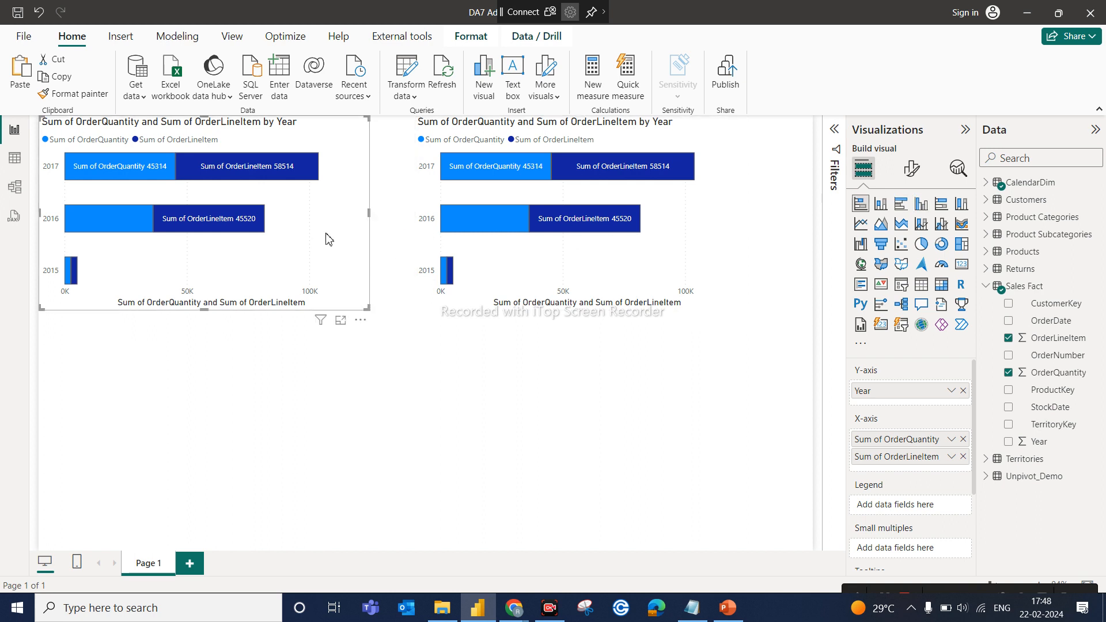
pyautogui.click(567, 247)
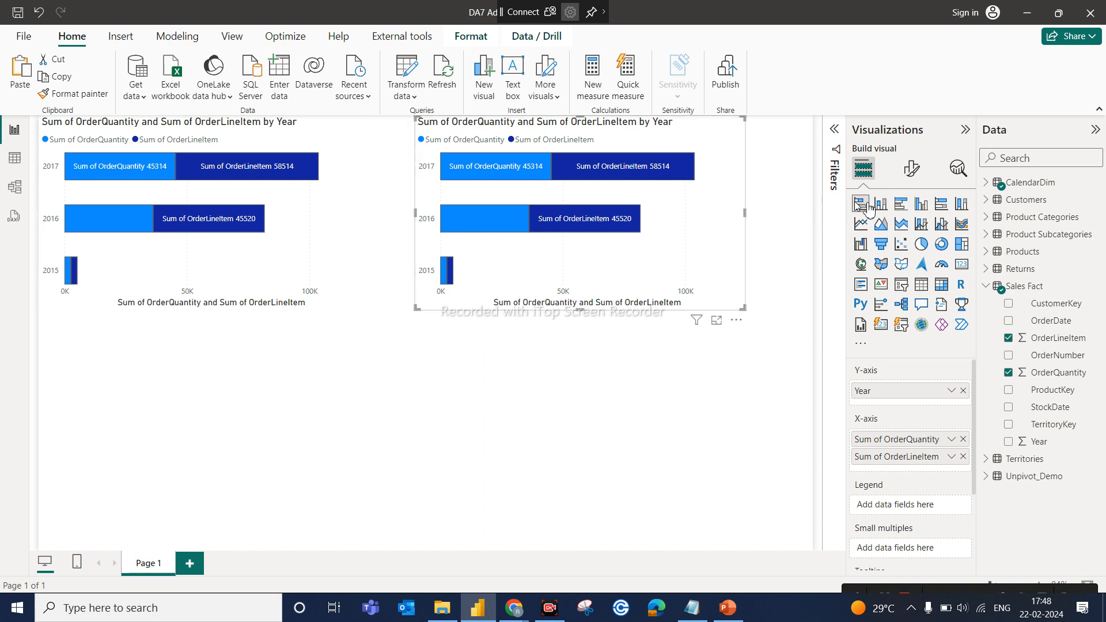
pyautogui.click(944, 210)
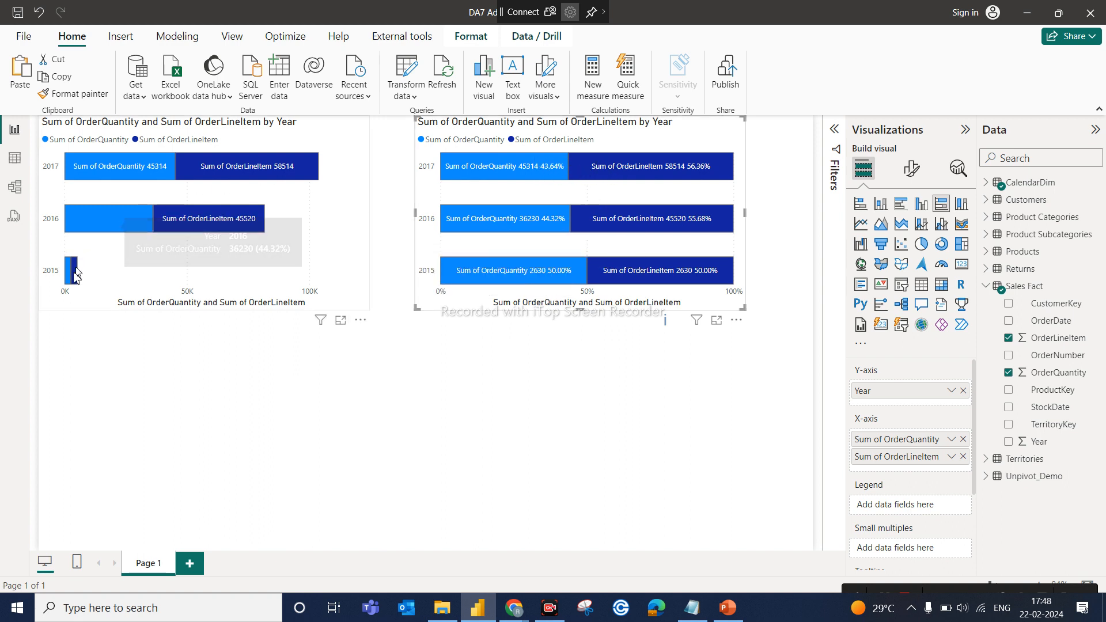
# Step: Compare the 2015 and 2016 bars of the stacked bar chart with the segment tooltips of the 100% stacked bar chart
pyautogui.click(224, 136)
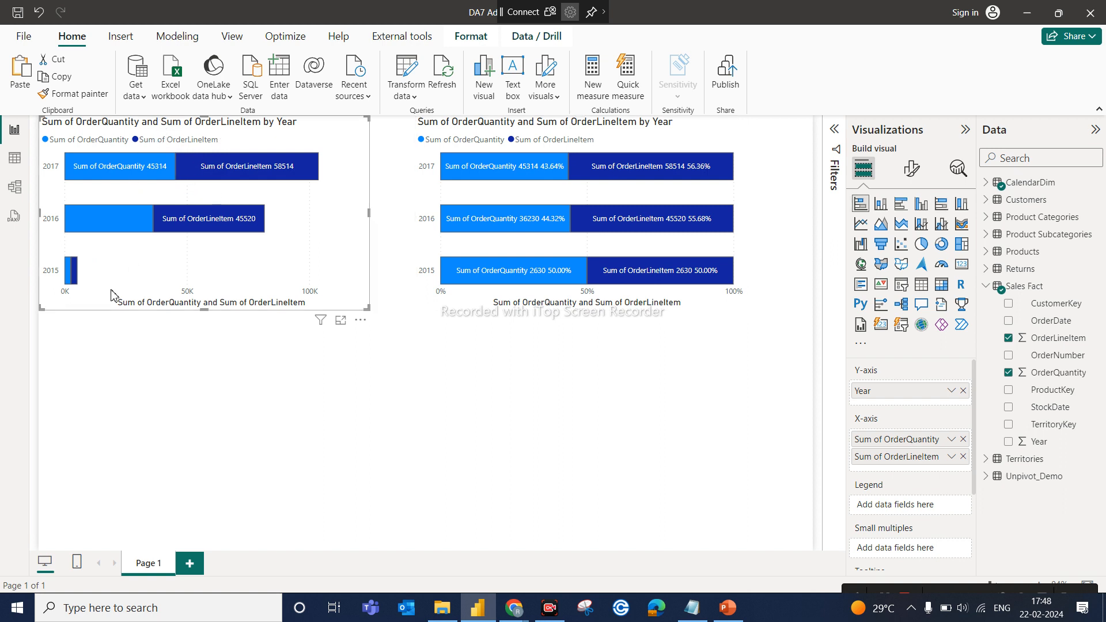
pyautogui.moveTo(68, 283)
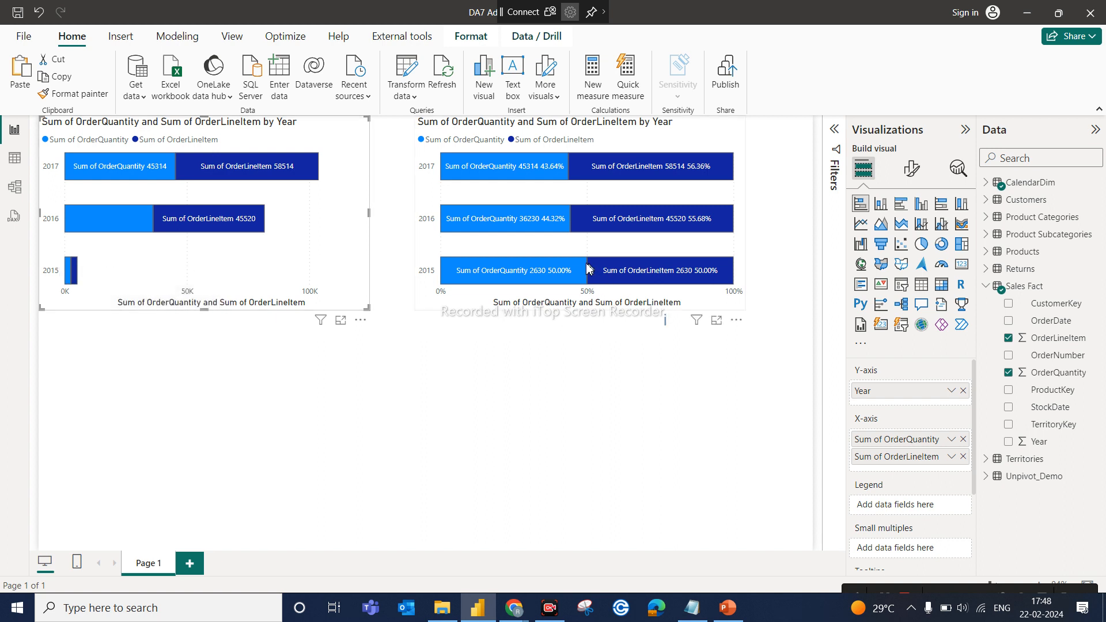
pyautogui.moveTo(559, 281)
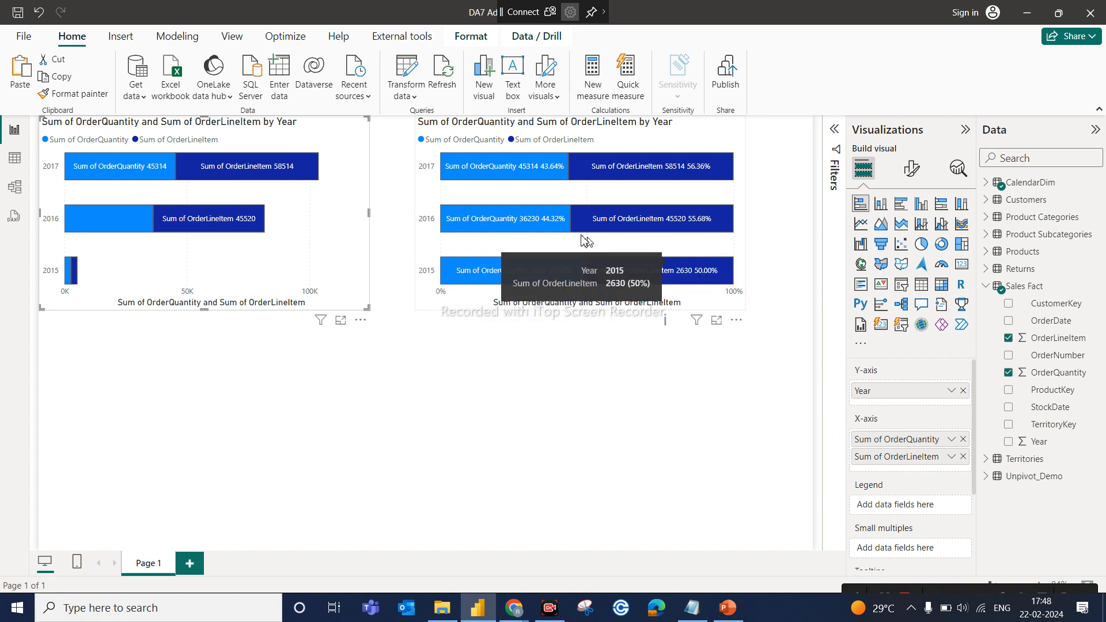
pyautogui.moveTo(562, 228)
pyautogui.moveTo(703, 229)
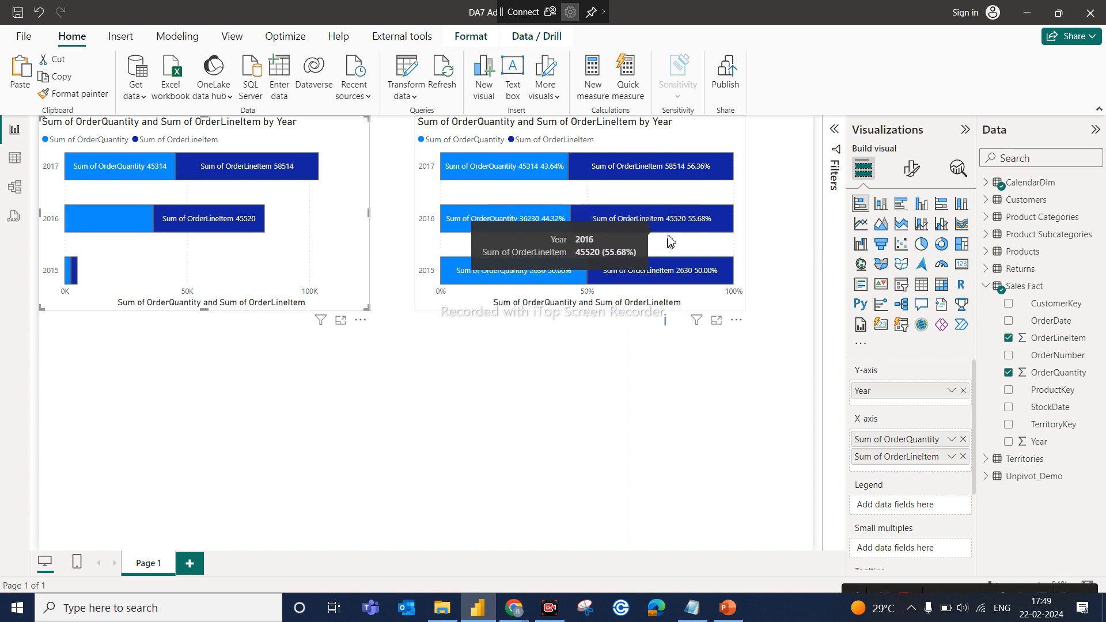
pyautogui.moveTo(507, 228)
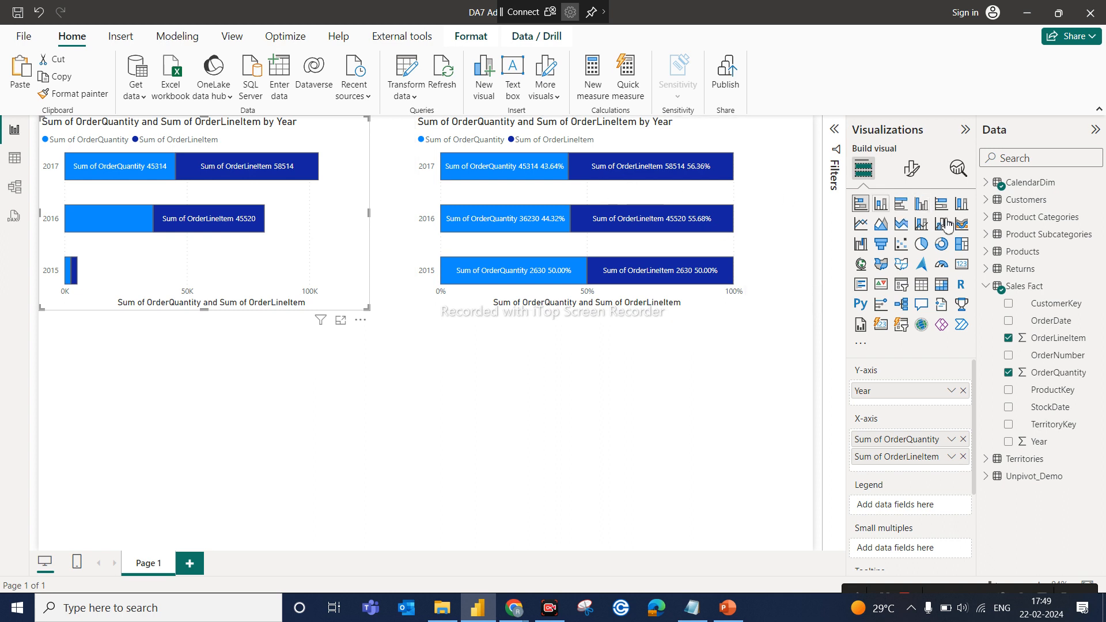
# Step: Show the original stacked bar chart as a 100% stacked column chart and convert it to a line chart
pyautogui.click(960, 205)
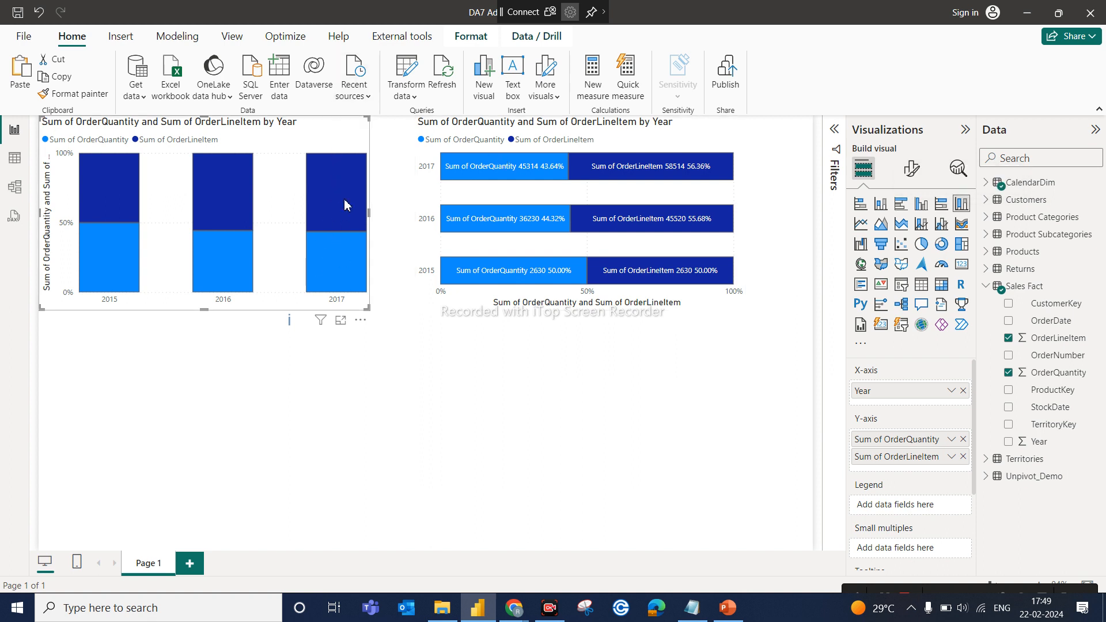
pyautogui.moveTo(322, 210)
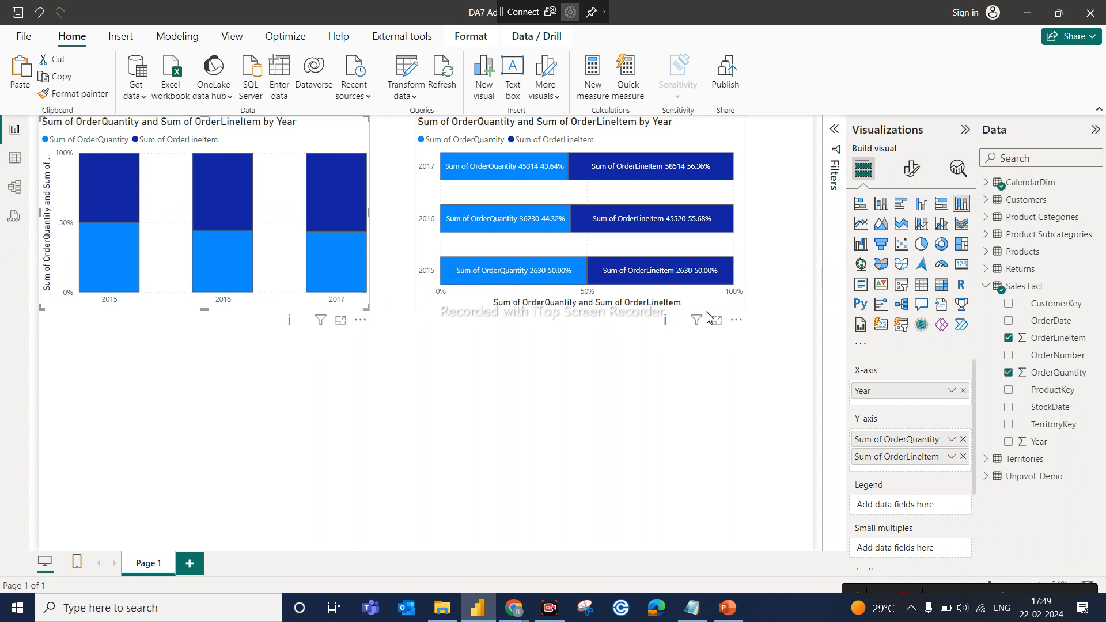
pyautogui.click(869, 230)
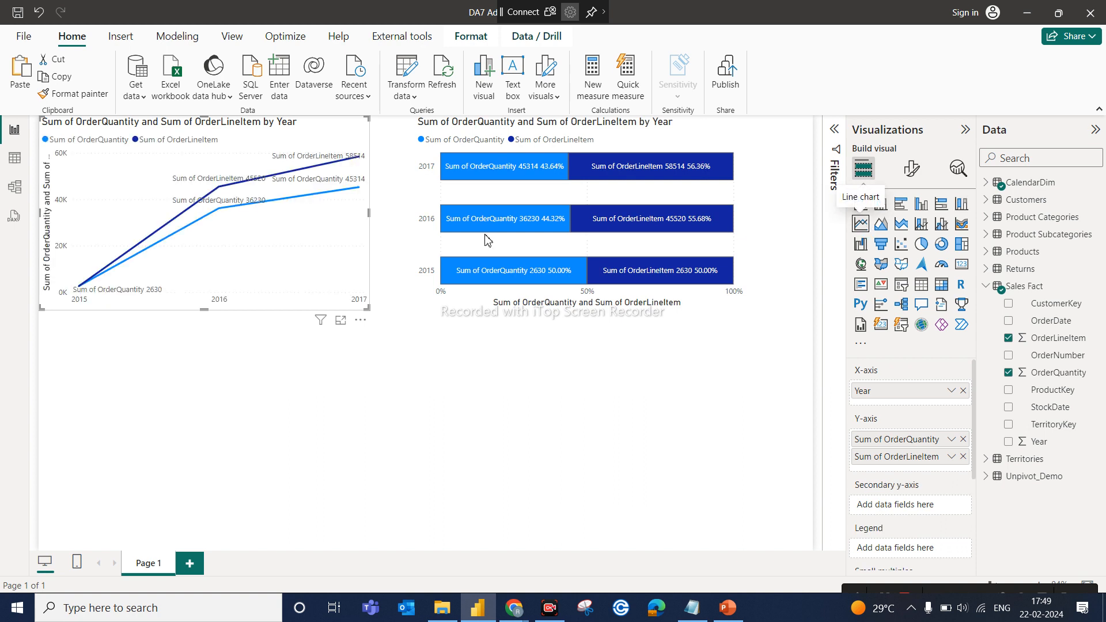
pyautogui.moveTo(265, 185)
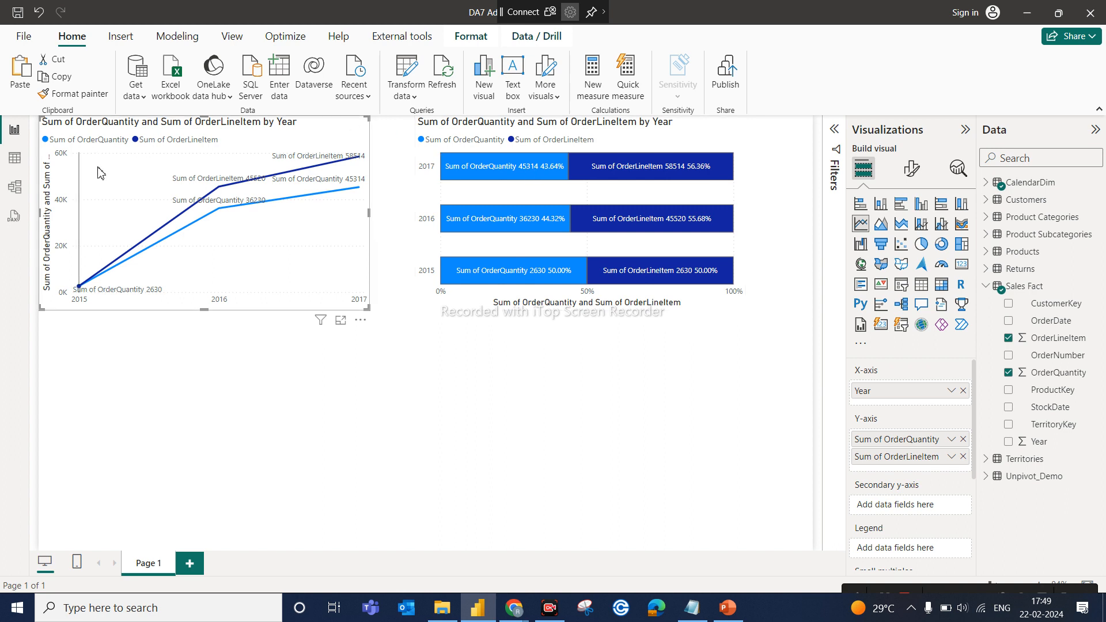
# Step: Replace Year on the line chart's X-axis with SubcategoryName from the Product Subcategories table
pyautogui.click(963, 391)
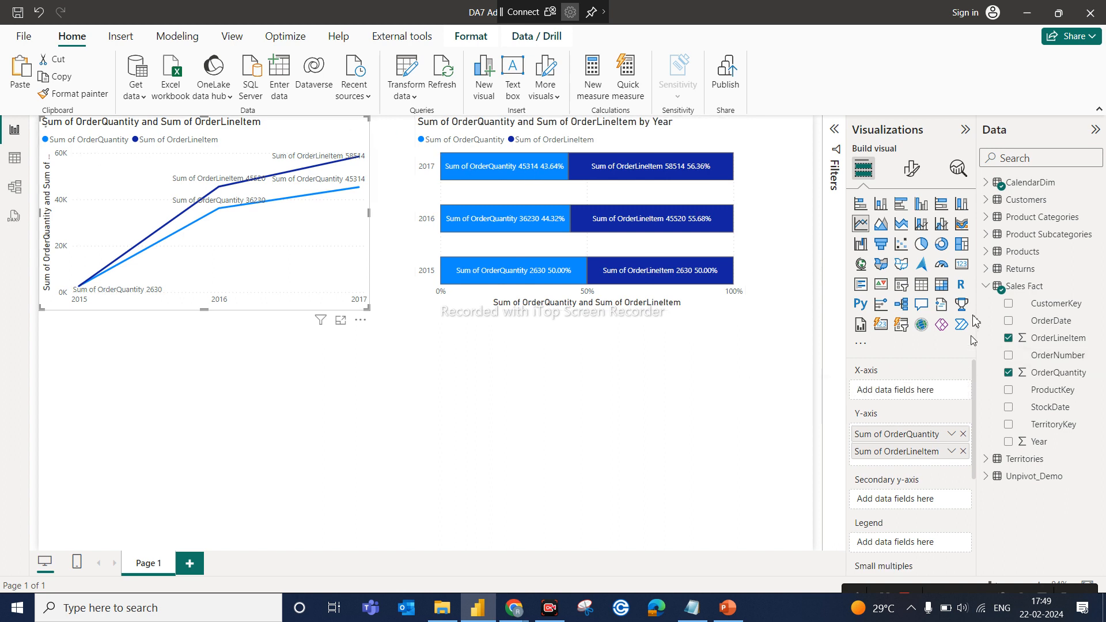
pyautogui.click(987, 235)
pyautogui.moveTo(1059, 287); pyautogui.dragTo(935, 394)
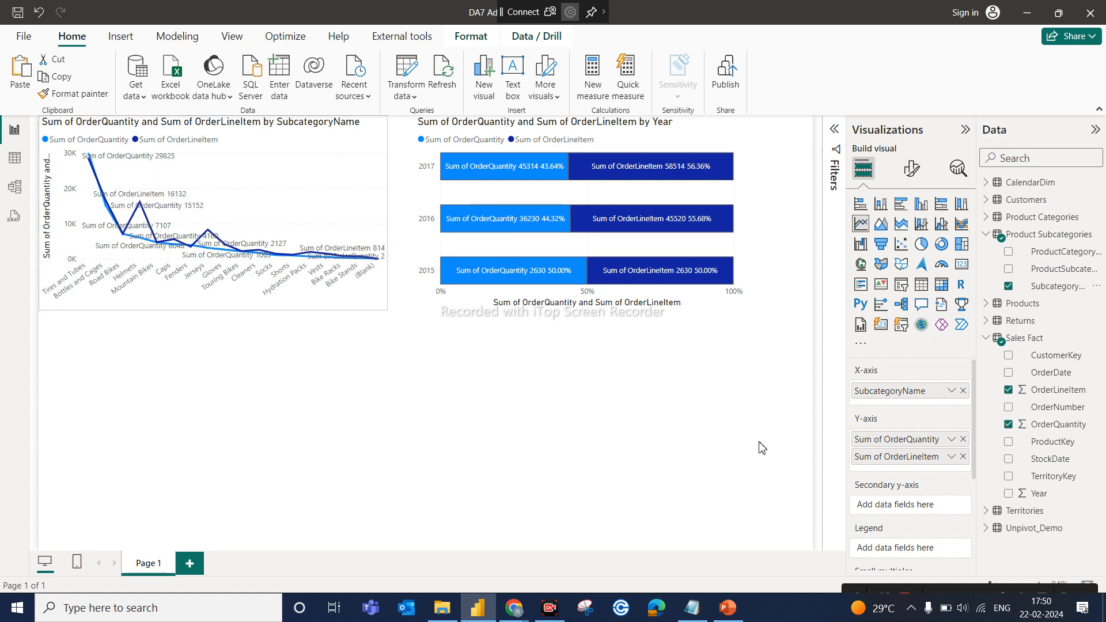
# Step: Enlarge the line chart across most of the page and remove OrderLineItem from its Y-axis
pyautogui.moveTo(367, 309); pyautogui.dragTo(743, 472)
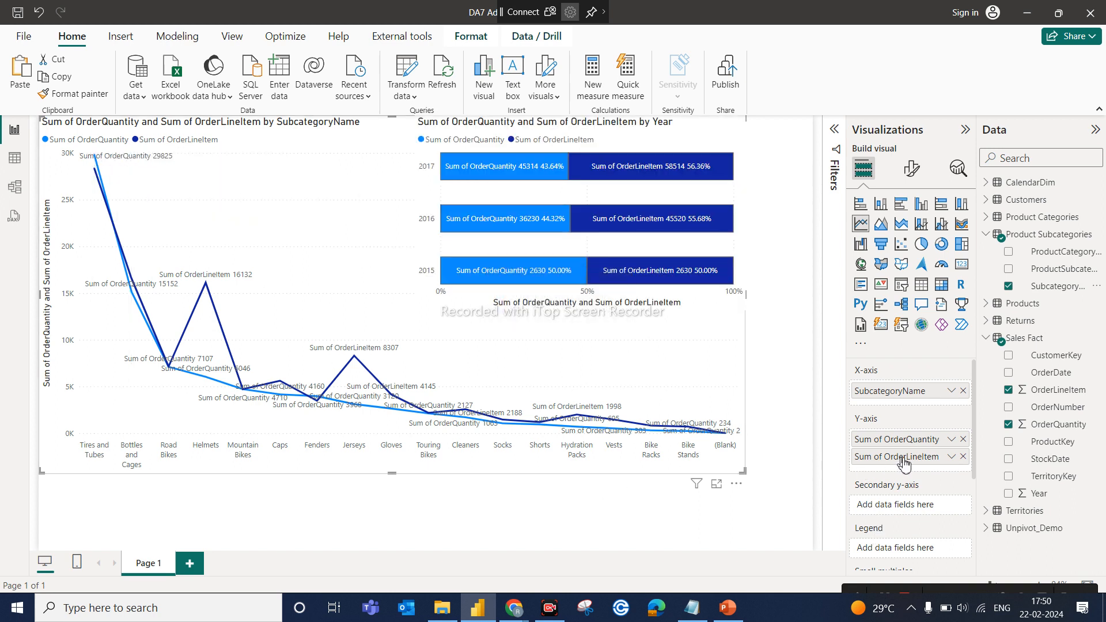
pyautogui.click(963, 457)
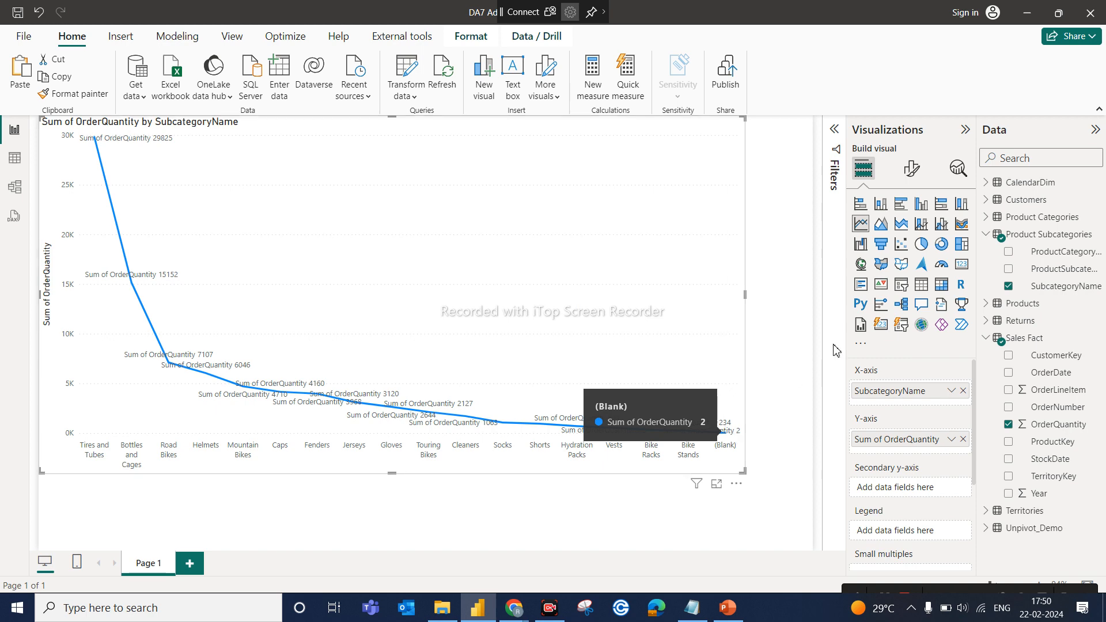
# Step: Show OrderQuantity by SubcategoryName as a stacked bar chart and return it to a line chart for comparison
pyautogui.click(861, 203)
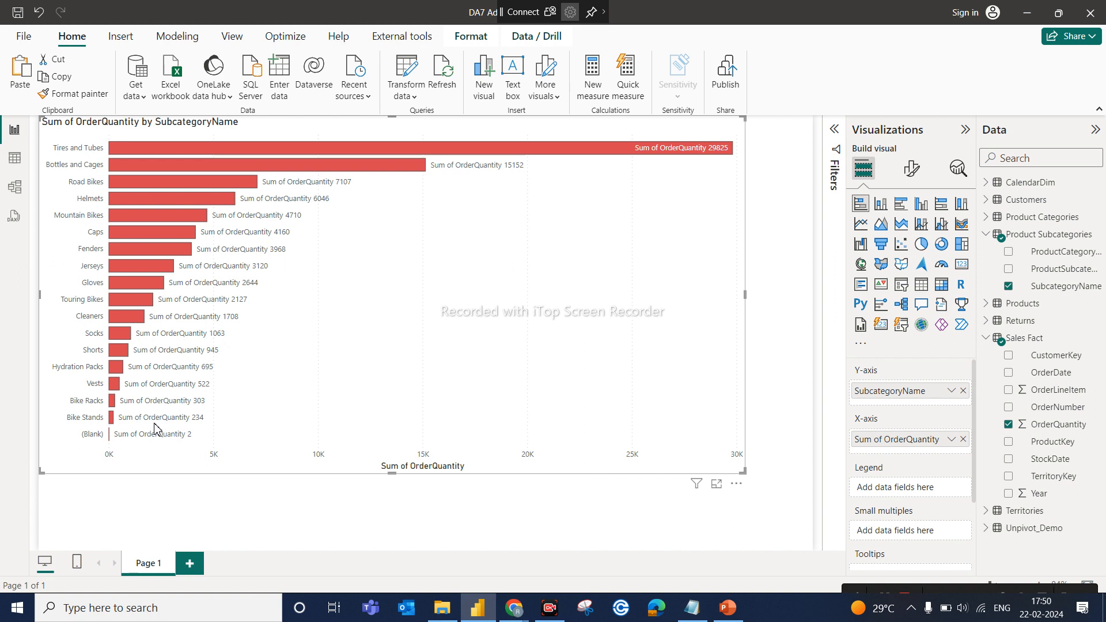
pyautogui.click(864, 230)
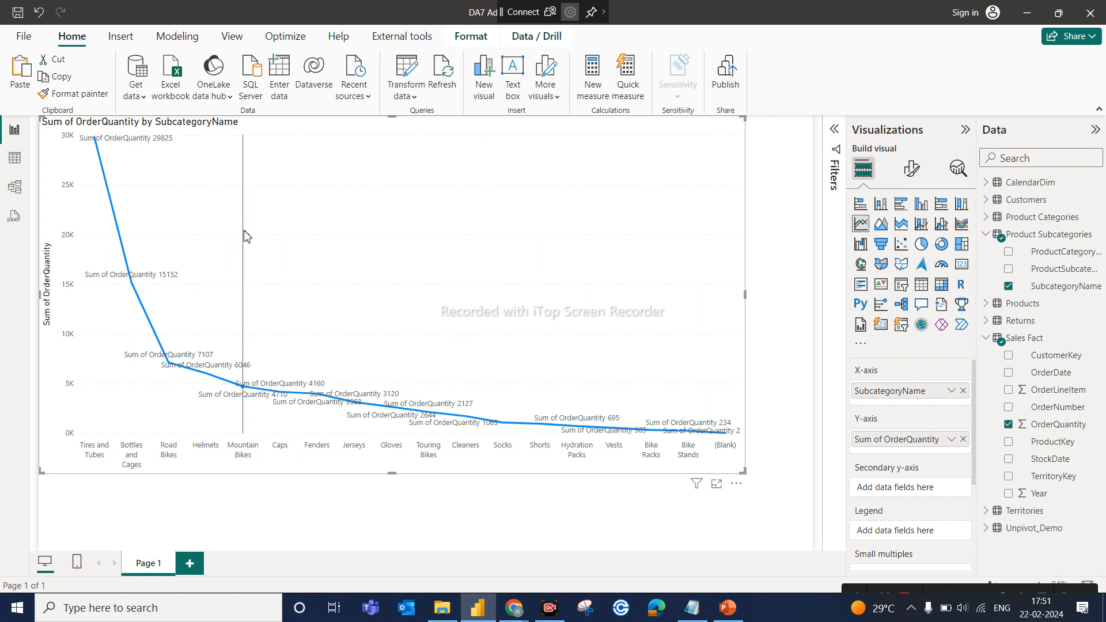
pyautogui.moveTo(246, 236)
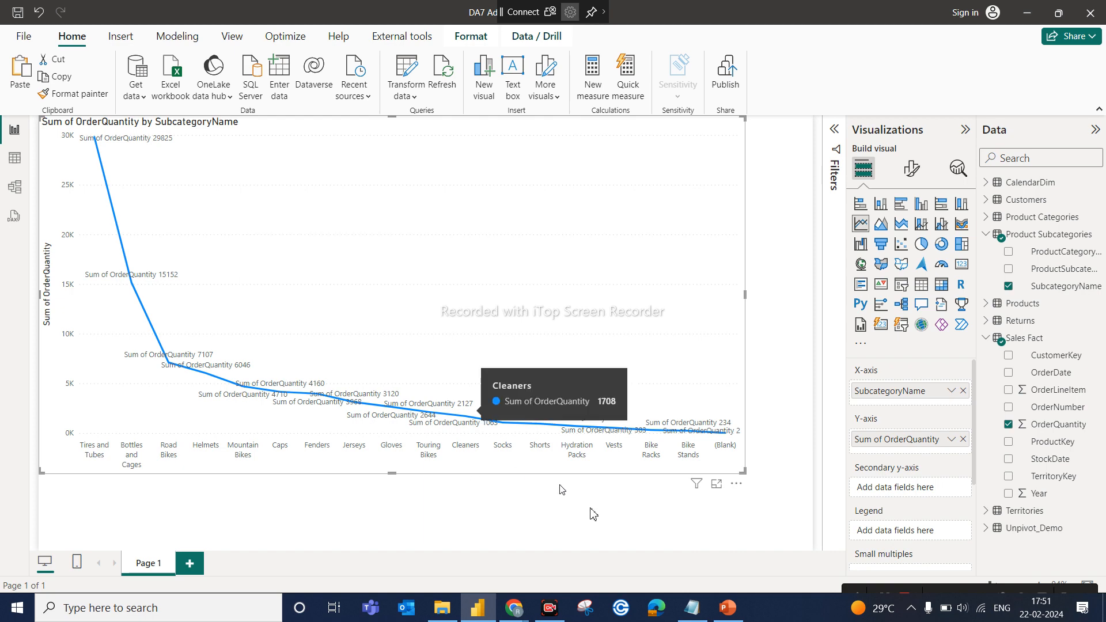
# Step: Switch to the PowerPoint presentation and read the description on the Area Chart slide
pyautogui.click(726, 608)
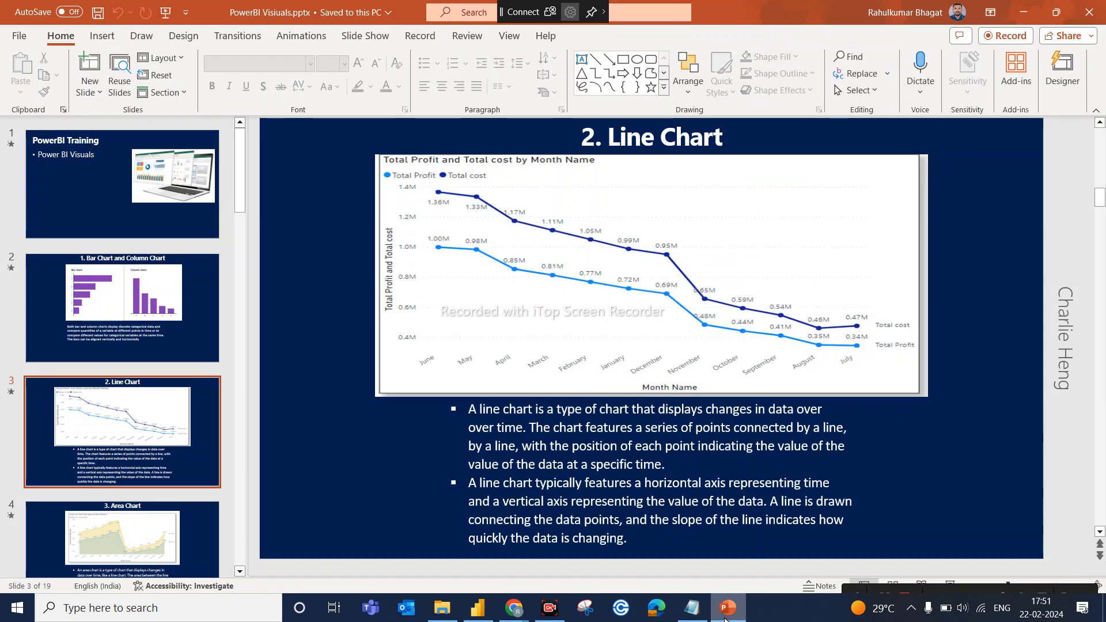
pyautogui.scroll(-3, 190, 417)
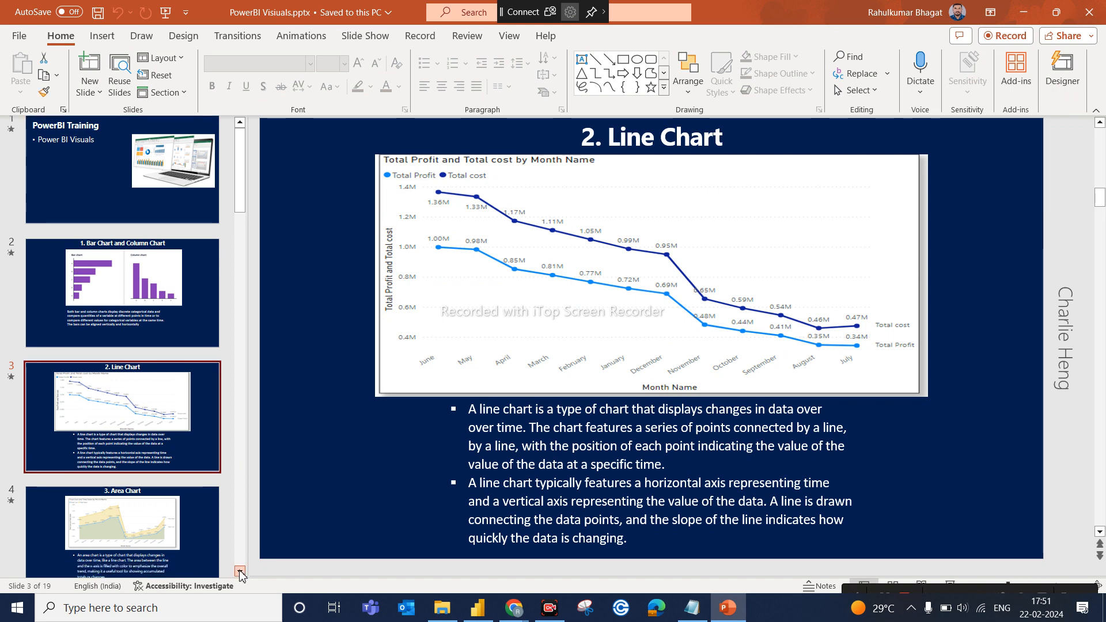
pyautogui.click(190, 417)
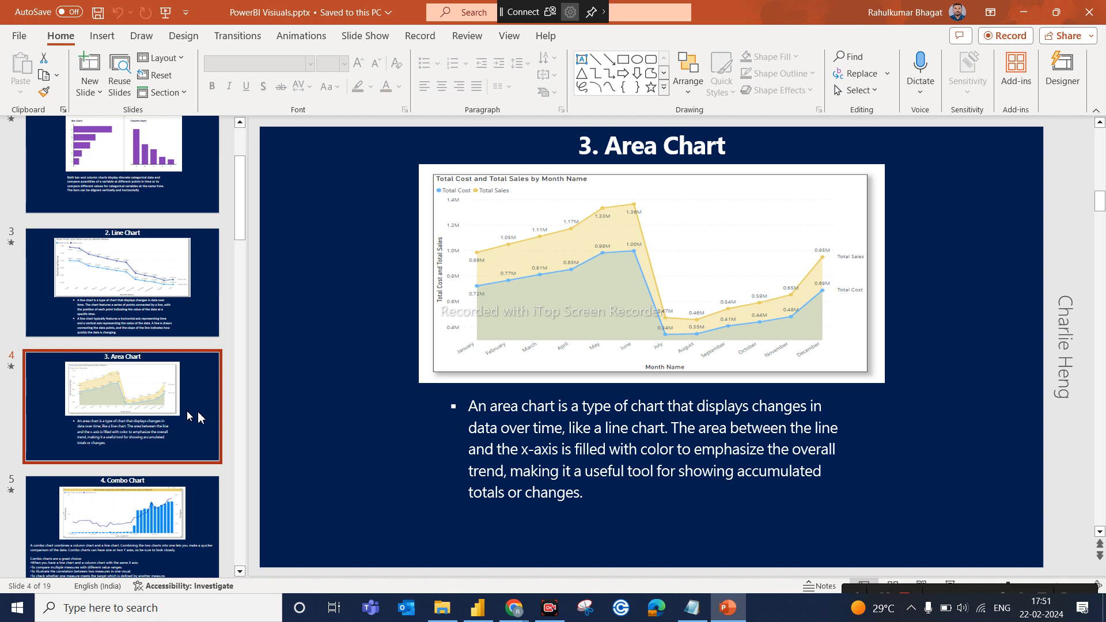
# Step: Return to Power BI Desktop, convert the SubcategoryName line chart to an area chart and add OrderLineItem to its Y-axis
pyautogui.click(477, 608)
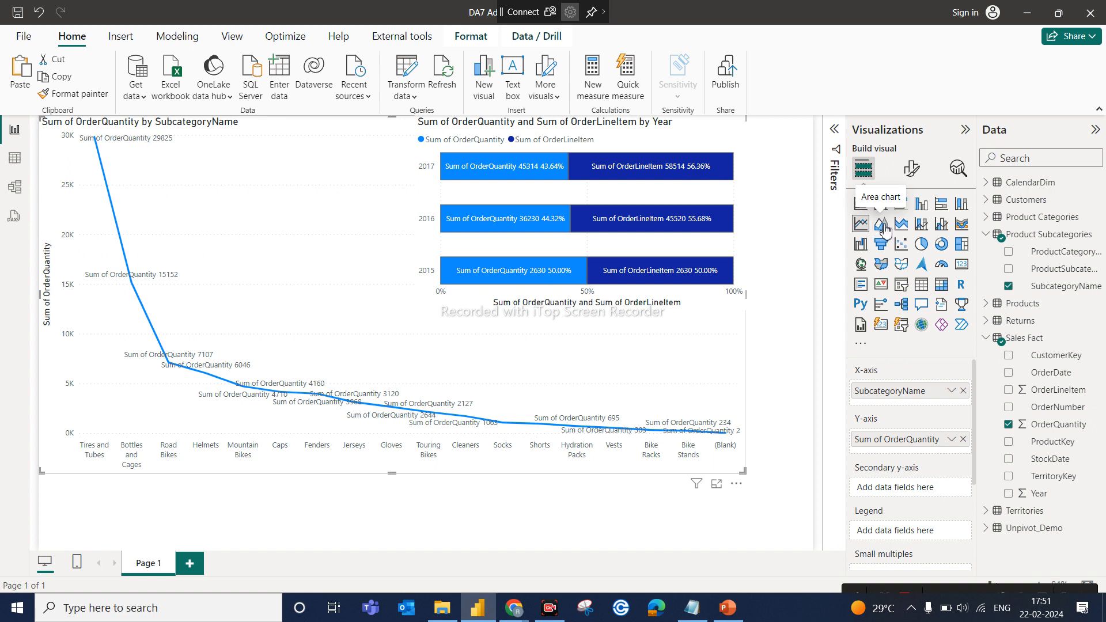
pyautogui.click(882, 225)
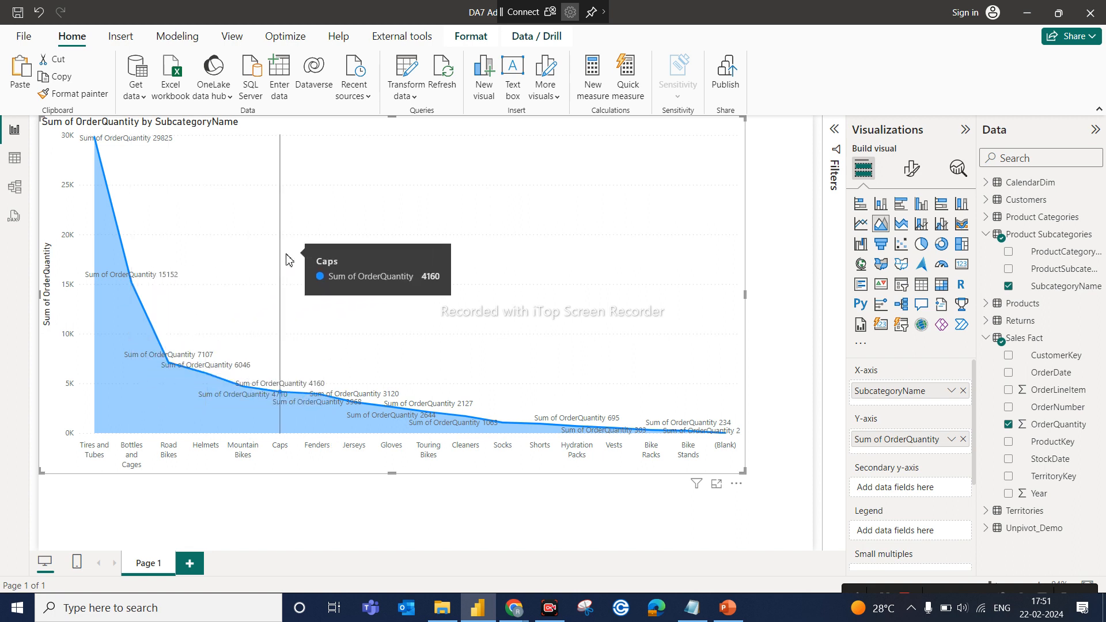
pyautogui.click(862, 224)
pyautogui.click(886, 227)
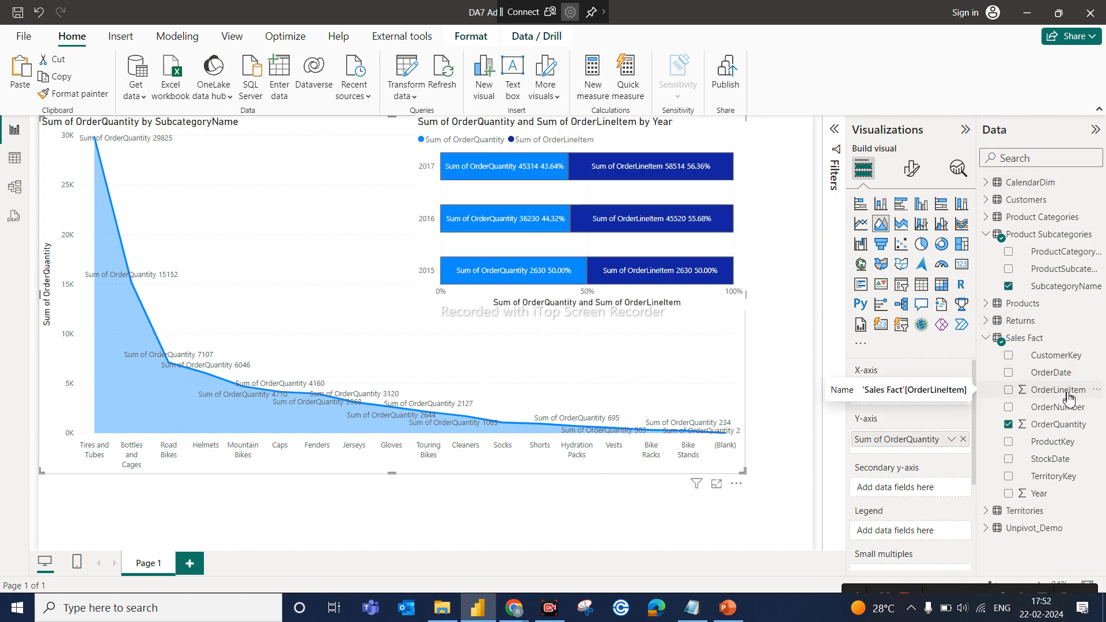
pyautogui.moveTo(1069, 398); pyautogui.dragTo(945, 459)
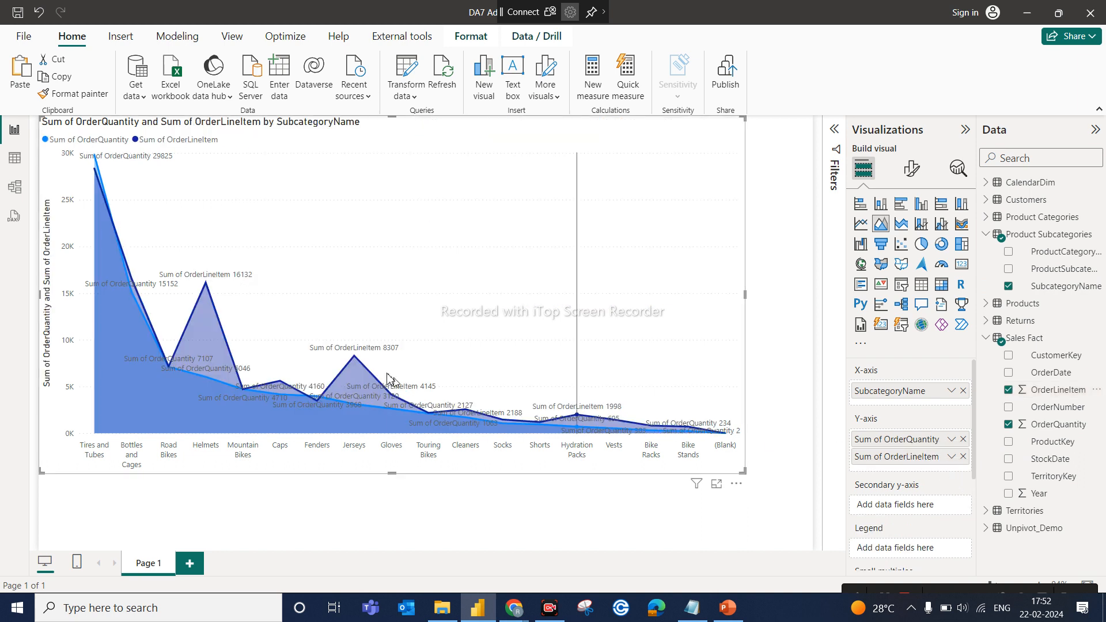
# Step: Delete the 100% stacked bar chart by Year that overlaps the SubcategoryName area chart
pyautogui.moveTo(192, 391)
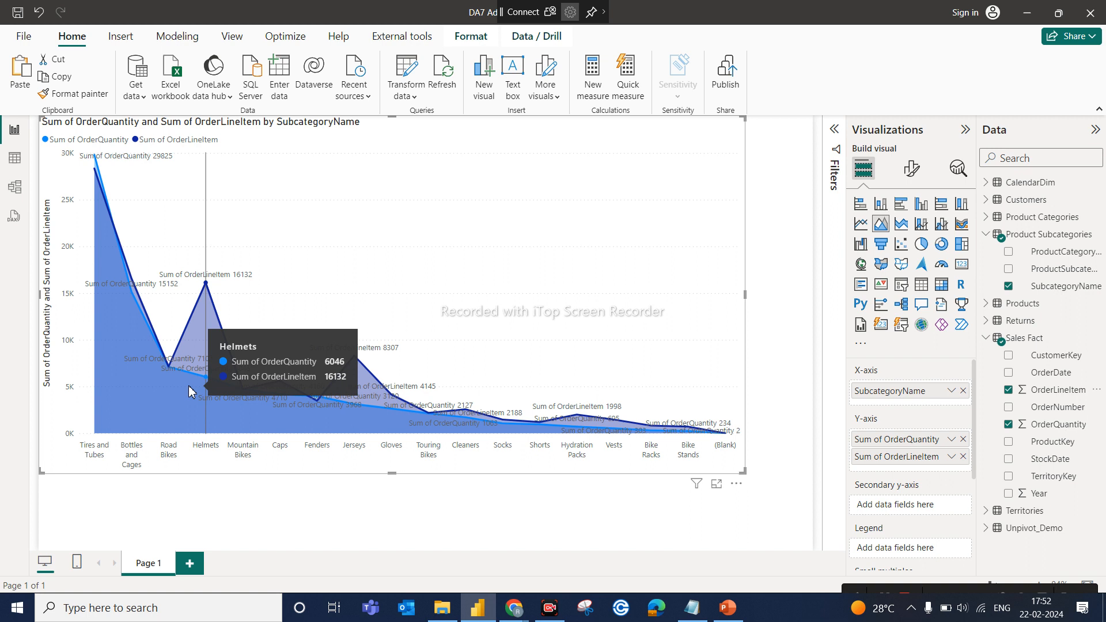
pyautogui.moveTo(171, 369)
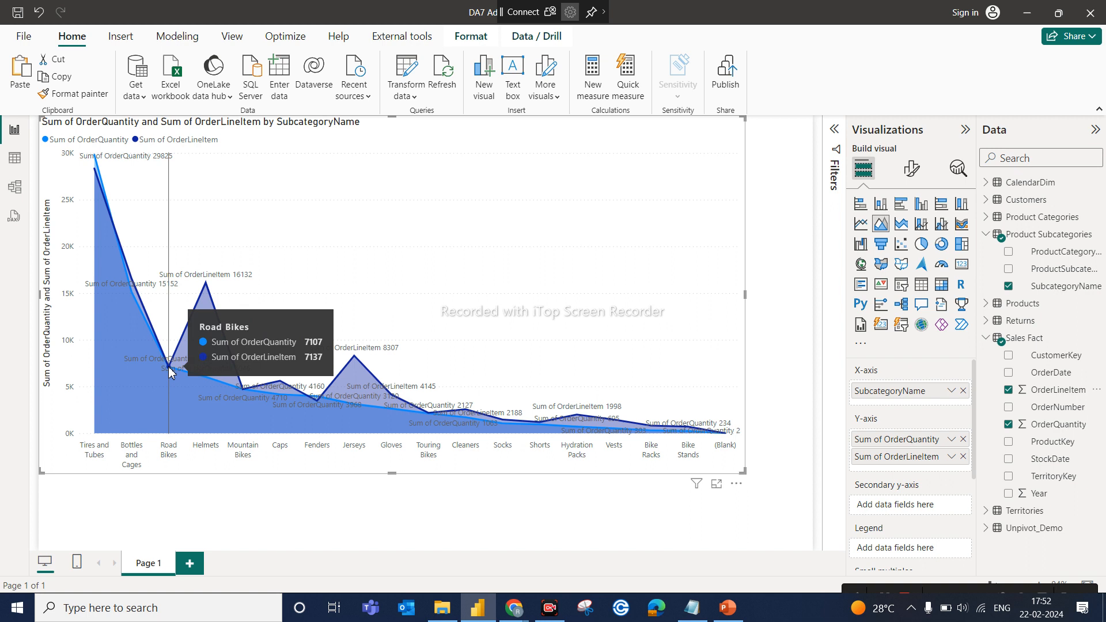
pyautogui.moveTo(206, 288)
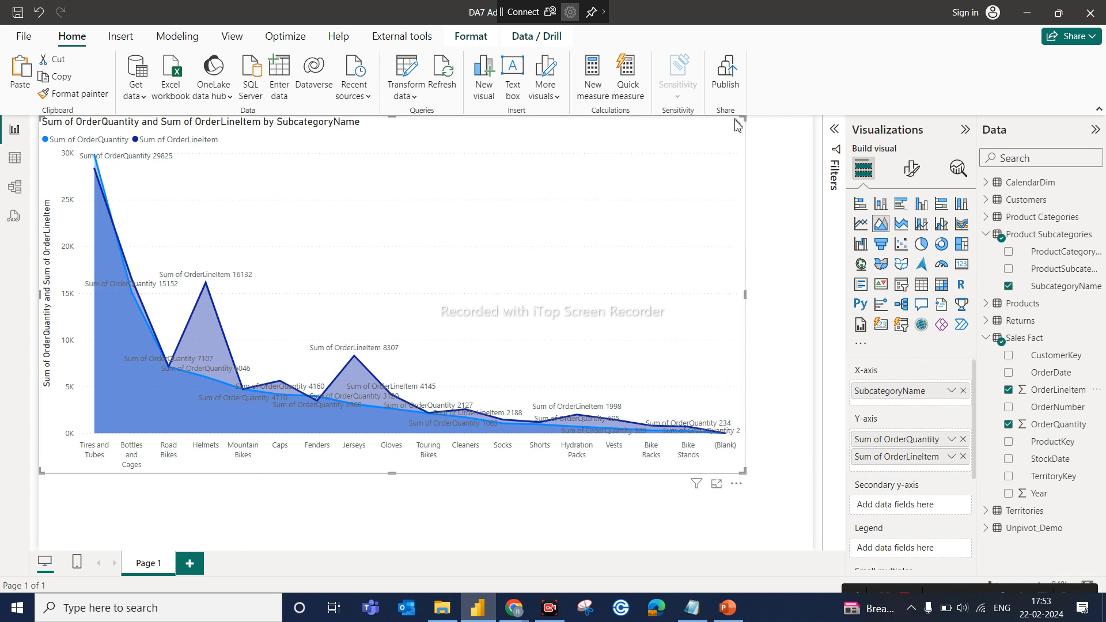
pyautogui.click(779, 211)
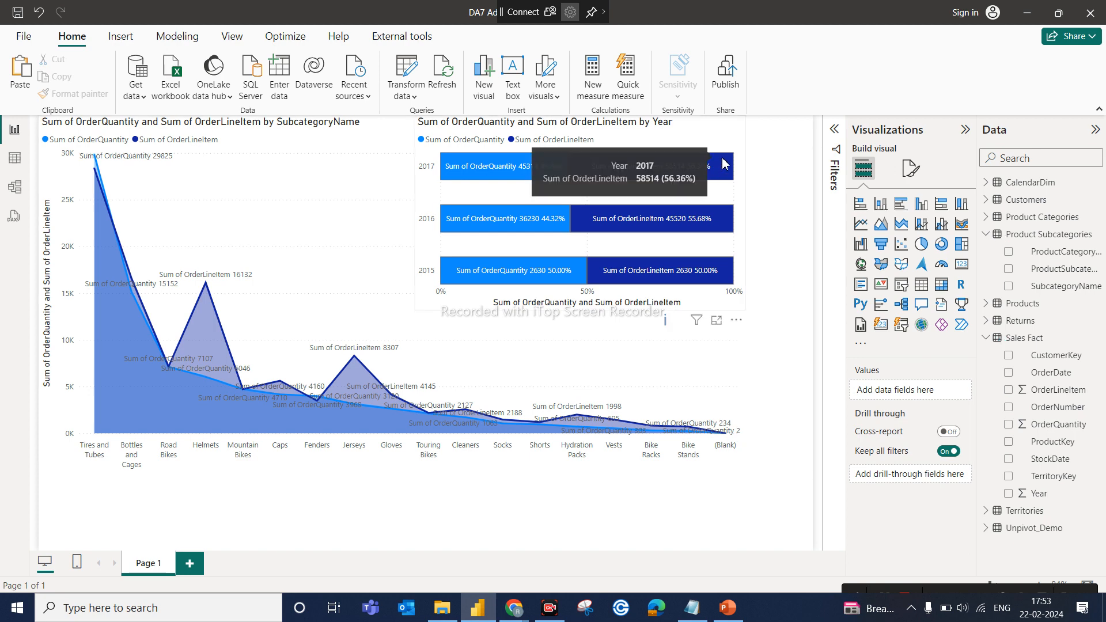
pyautogui.click(724, 165)
pyautogui.click(719, 141)
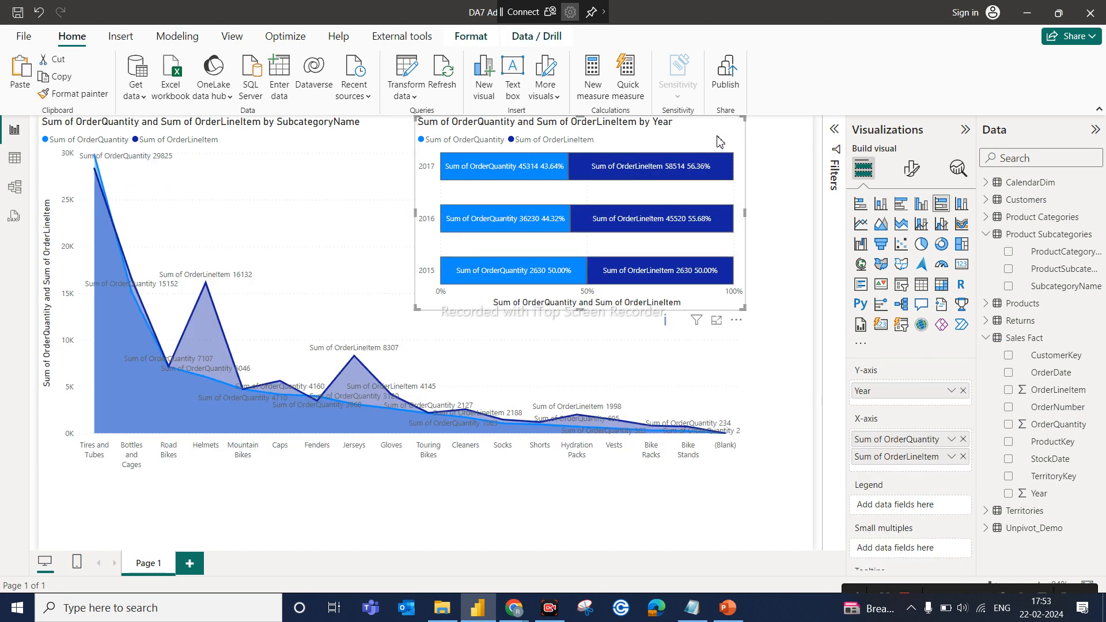
pyautogui.press('Delete')
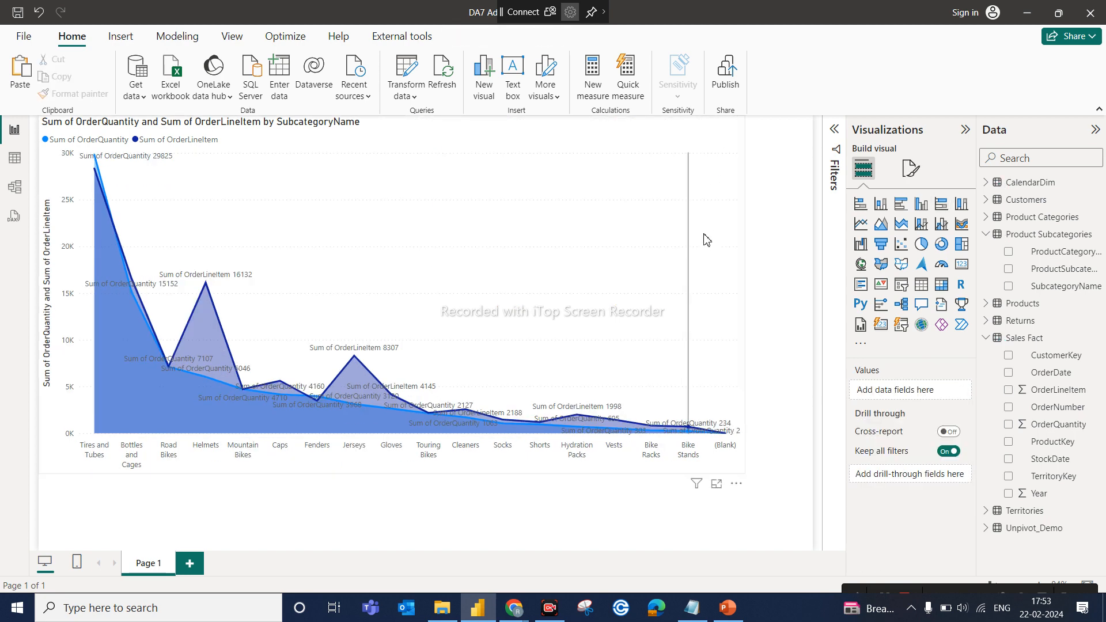
# Step: Move OrderLineItem from the area chart's Y-axis to its secondary Y-axis
pyautogui.click(340, 275)
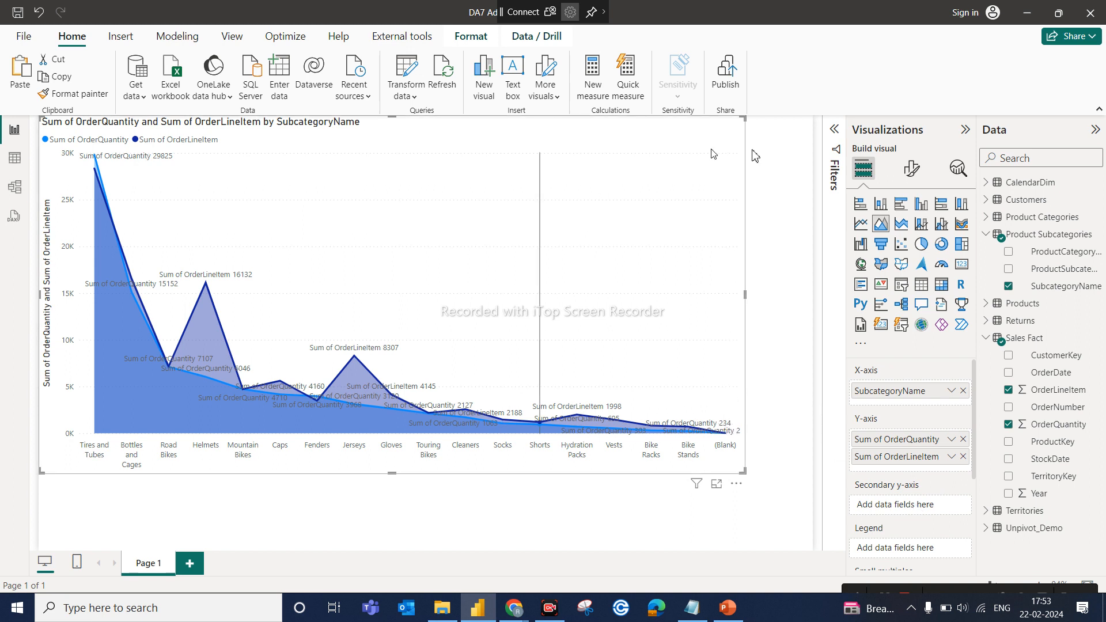
pyautogui.moveTo(677, 231)
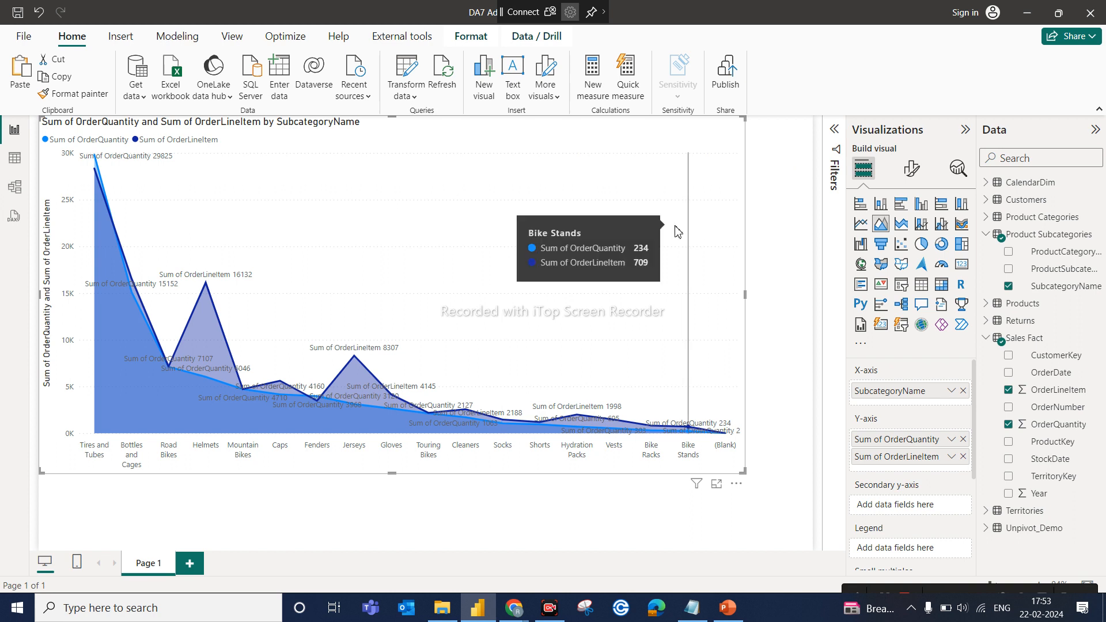
pyautogui.scroll(-1, 903, 516)
pyautogui.scroll(-1, 903, 516)
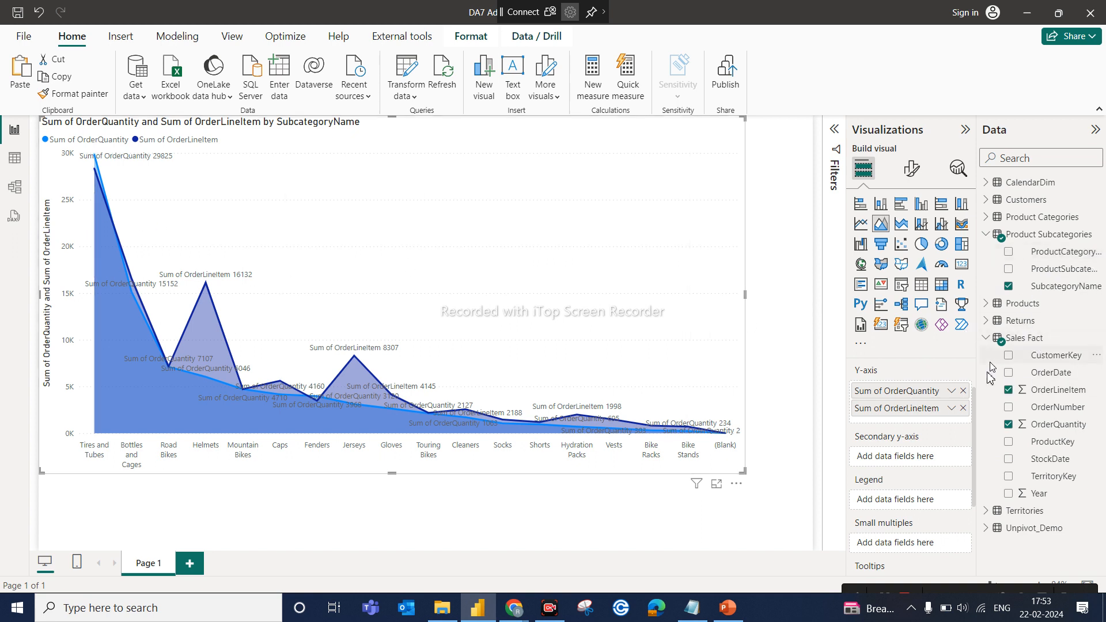
pyautogui.click(963, 407)
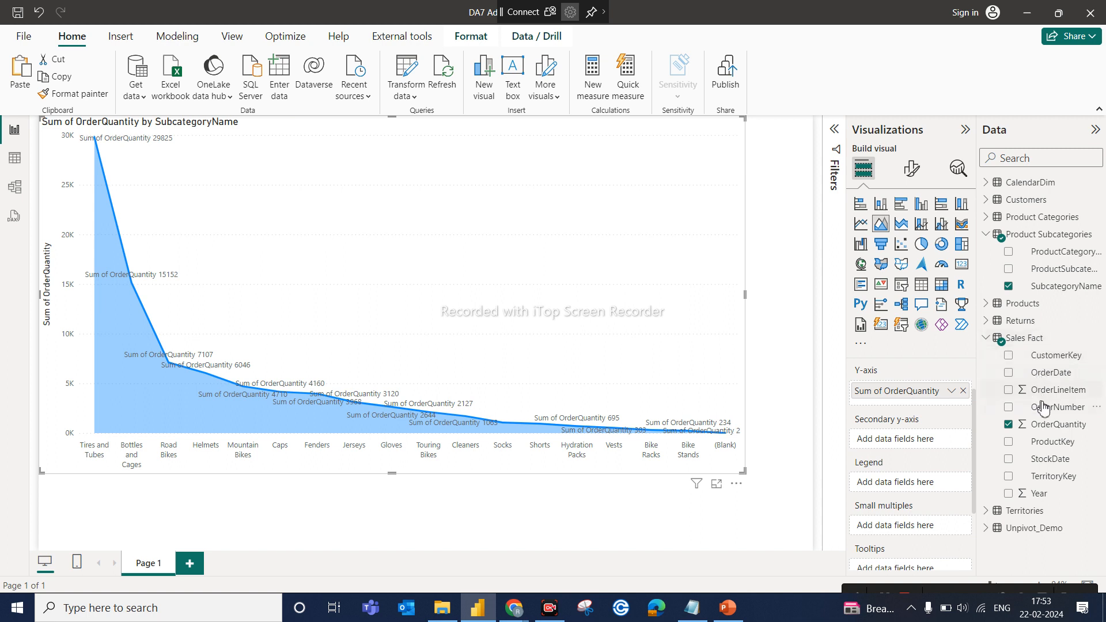
pyautogui.moveTo(1059, 391); pyautogui.dragTo(933, 458)
pyautogui.moveTo(1029, 394); pyautogui.dragTo(922, 440)
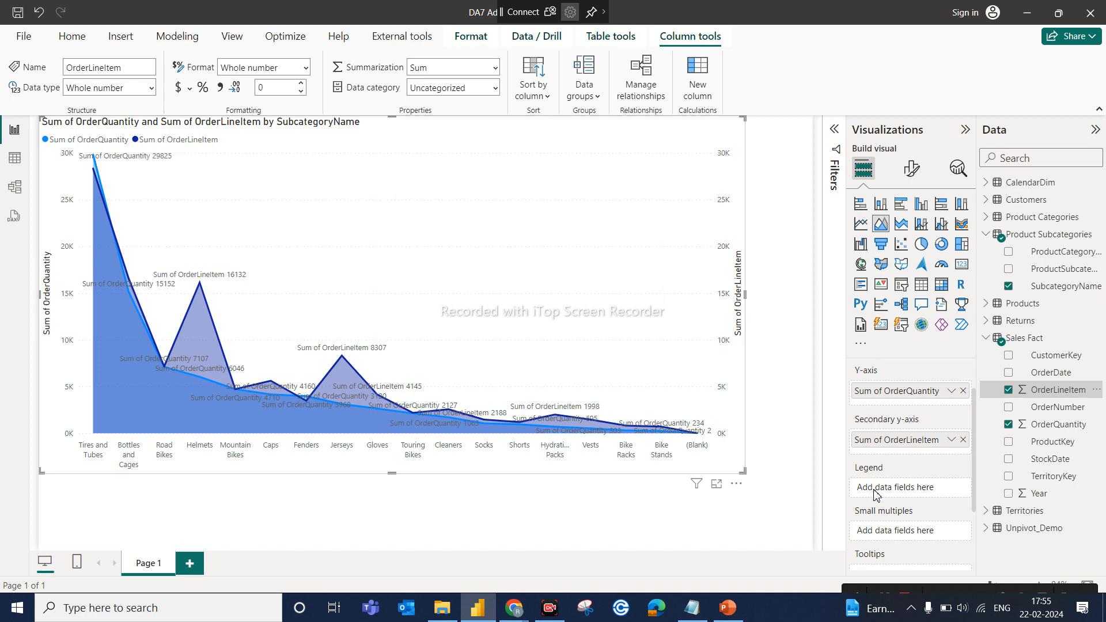
# Step: Add ProductKey to the area chart's tooltips and move the chart slightly lower on the page
pyautogui.scroll(-3, 874, 494)
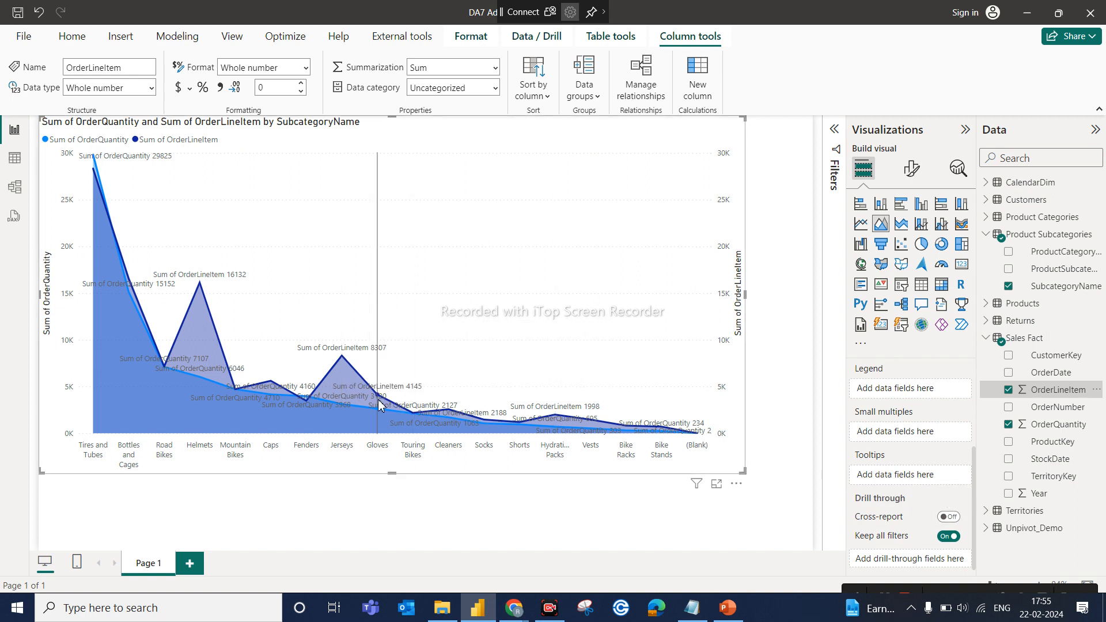
pyautogui.moveTo(341, 359)
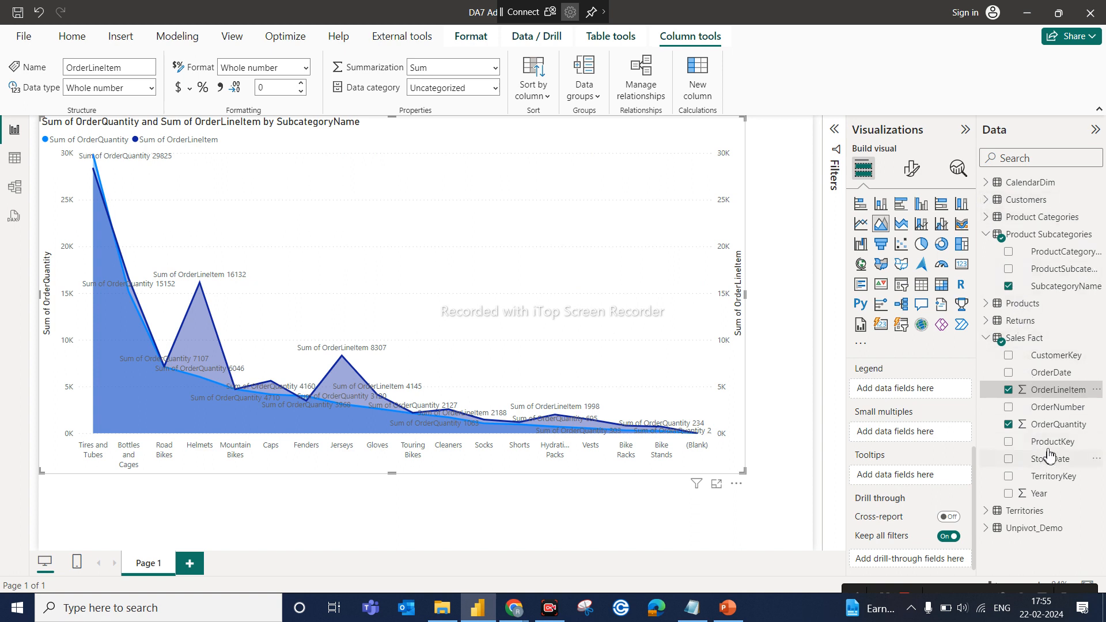
pyautogui.moveTo(1049, 443); pyautogui.dragTo(919, 479)
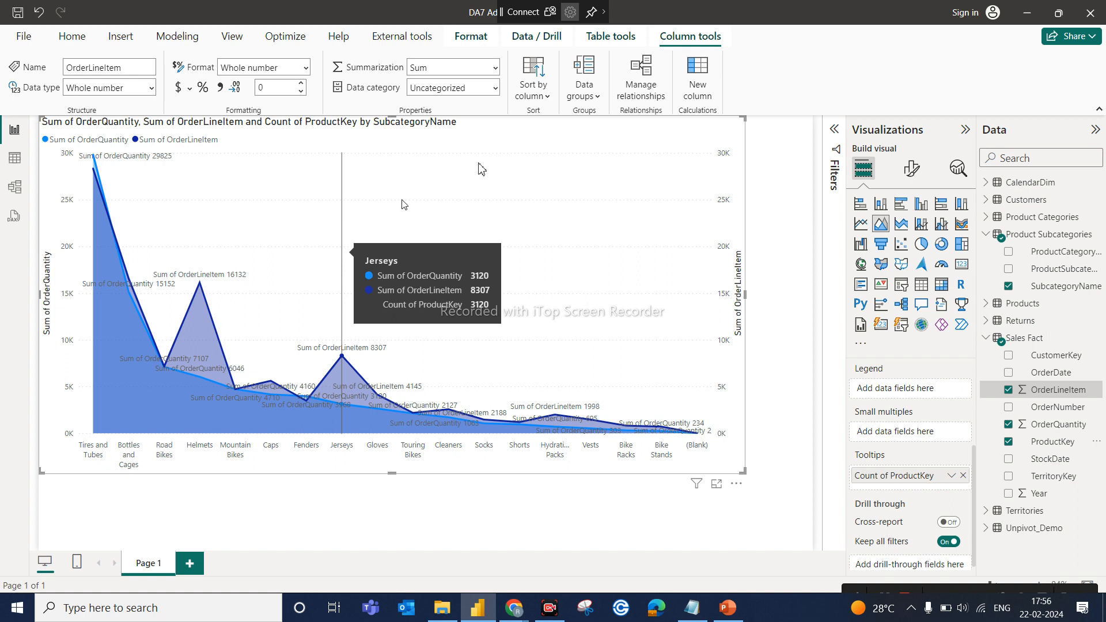
pyautogui.moveTo(562, 132); pyautogui.dragTo(579, 179)
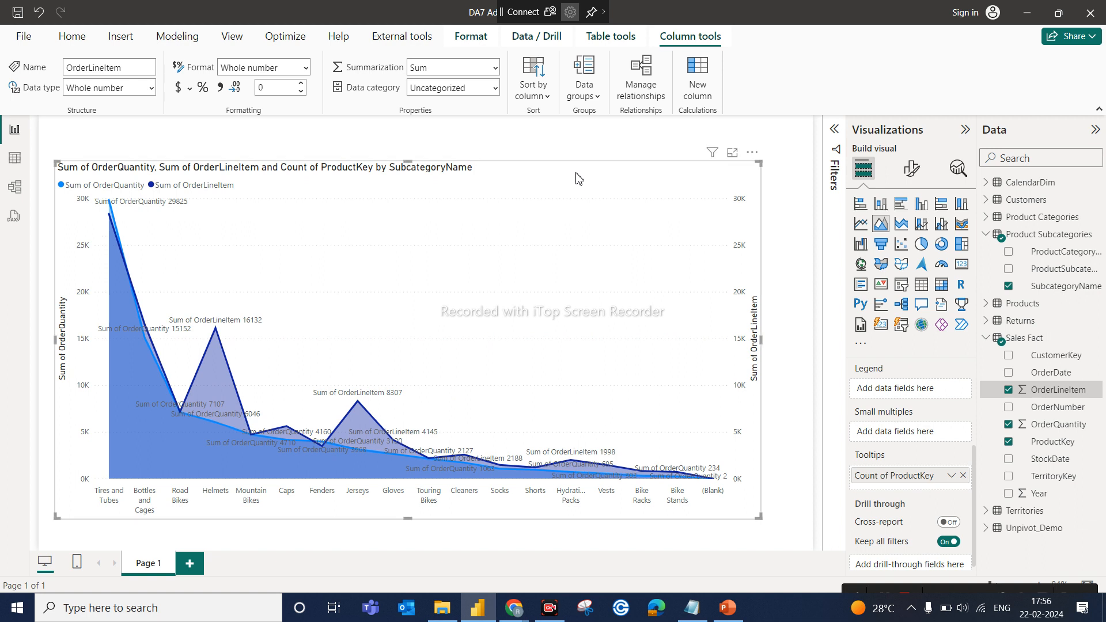
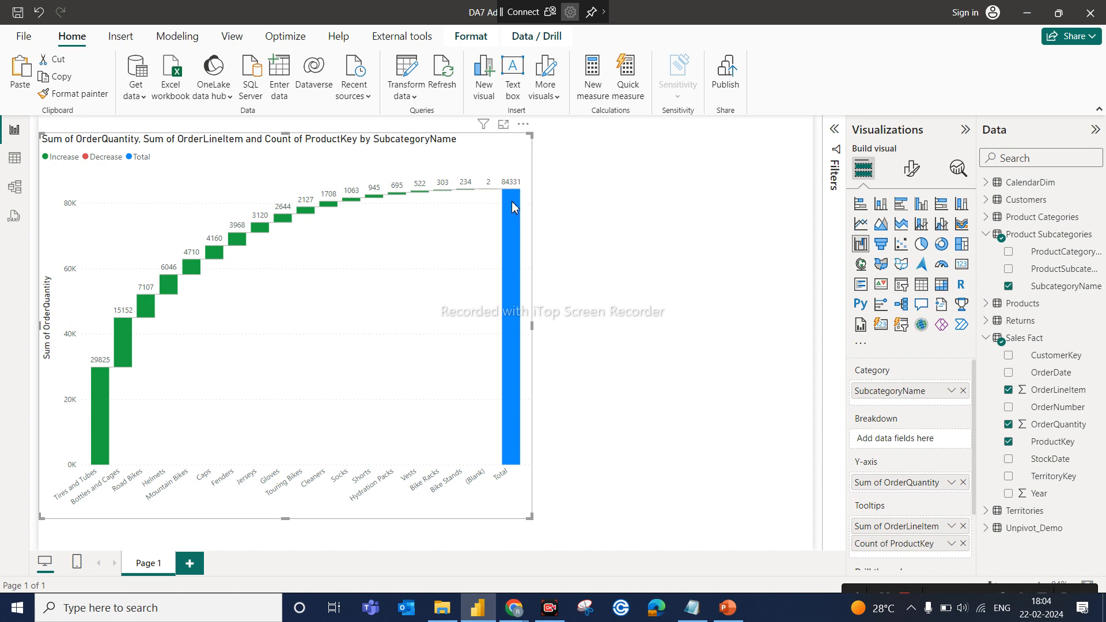
# Step: Break down the SubcategoryName waterfall chart by Year from CalendarDim and widen the chart across the page
pyautogui.moveTo(515, 207)
pyautogui.moveTo(509, 173)
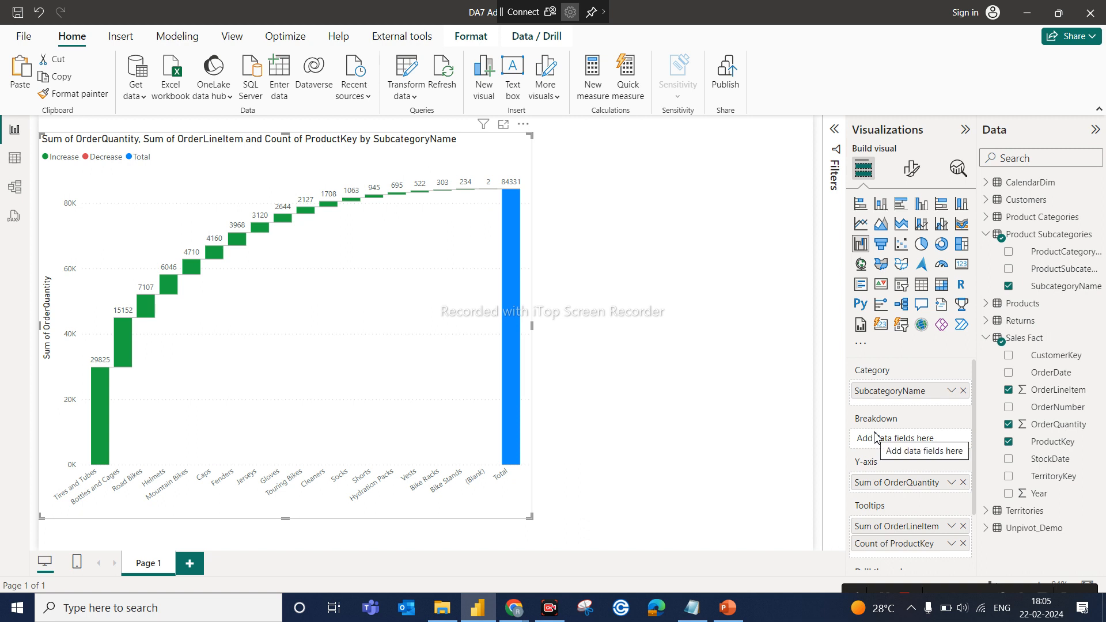
pyautogui.click(988, 237)
pyautogui.click(989, 186)
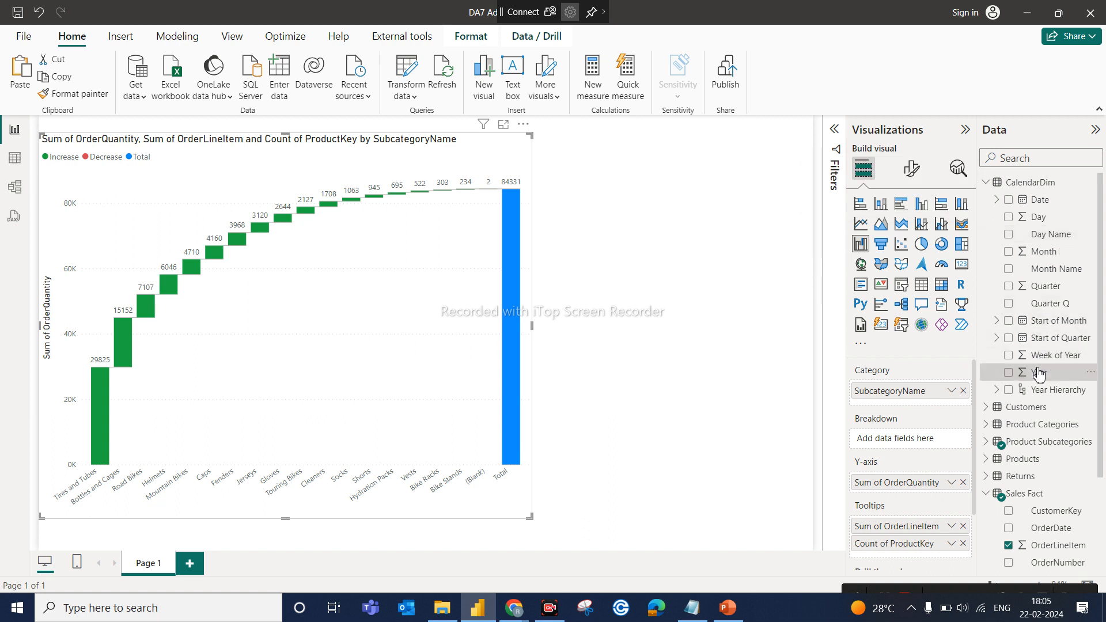
pyautogui.moveTo(1039, 373); pyautogui.dragTo(941, 440)
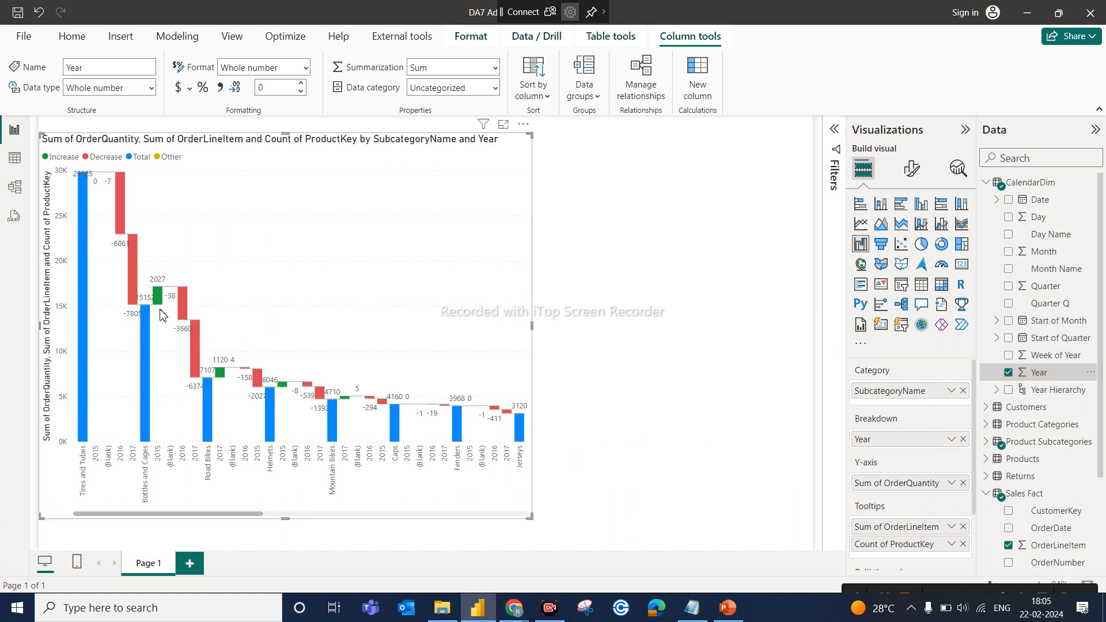
pyautogui.moveTo(531, 517); pyautogui.dragTo(795, 441)
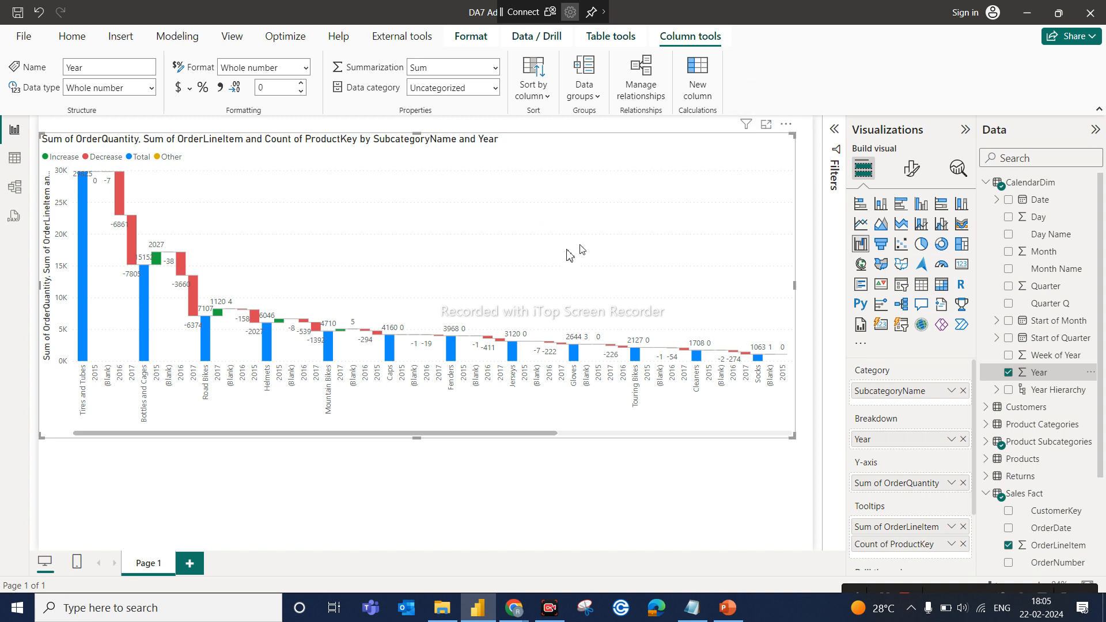
# Step: Remove OrderLineItem and ProductKey from the waterfall chart's tooltips in focus mode and return to the report page
pyautogui.click(766, 126)
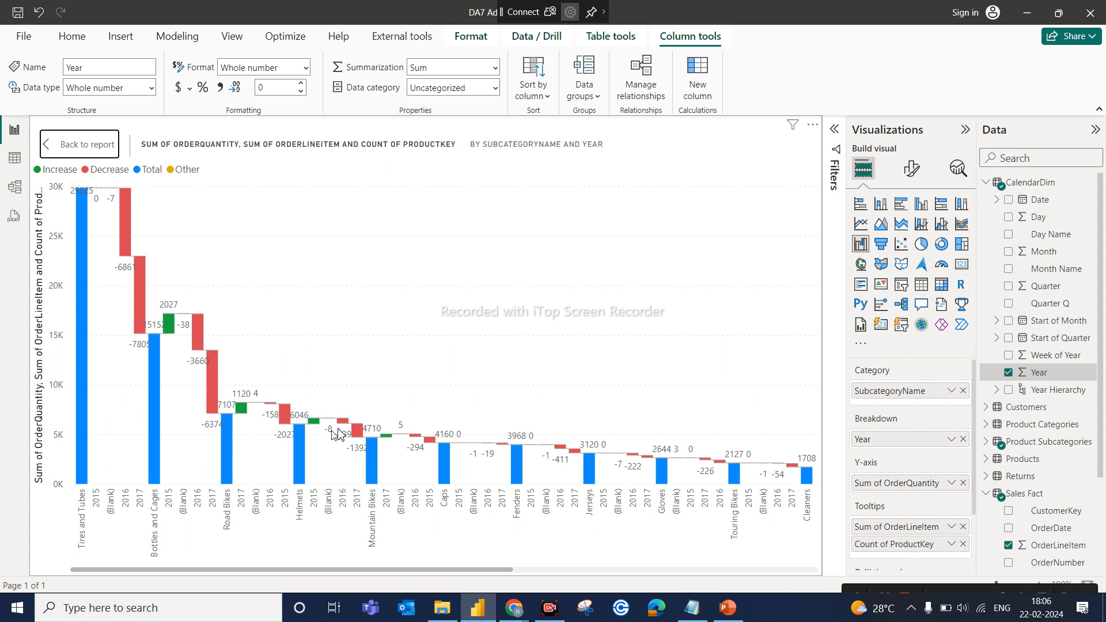
pyautogui.moveTo(317, 425)
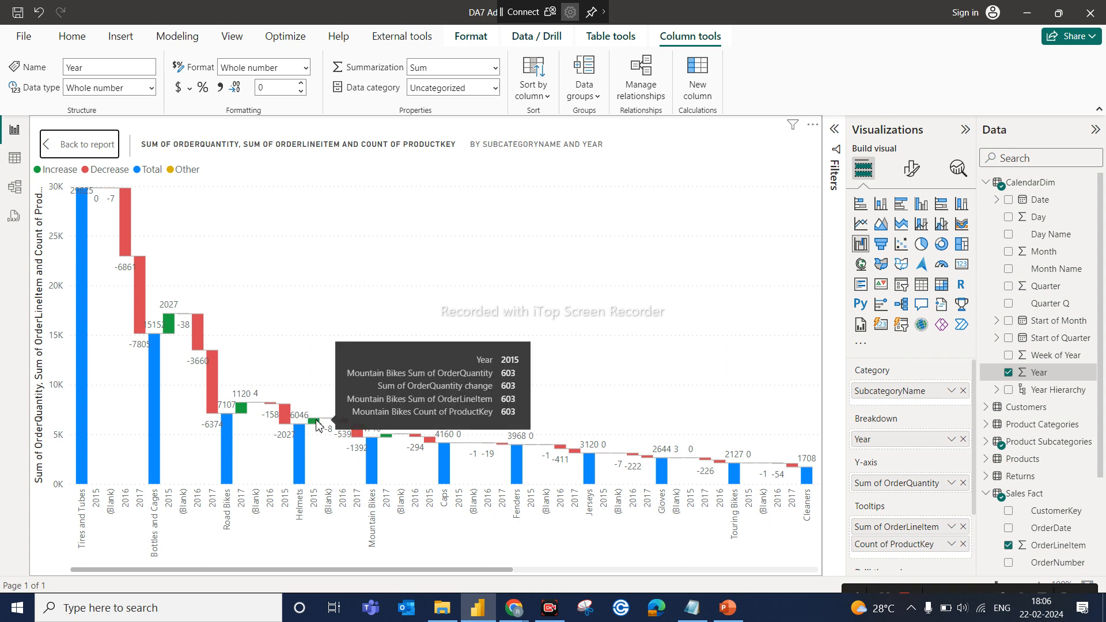
pyautogui.click(962, 526)
pyautogui.click(963, 527)
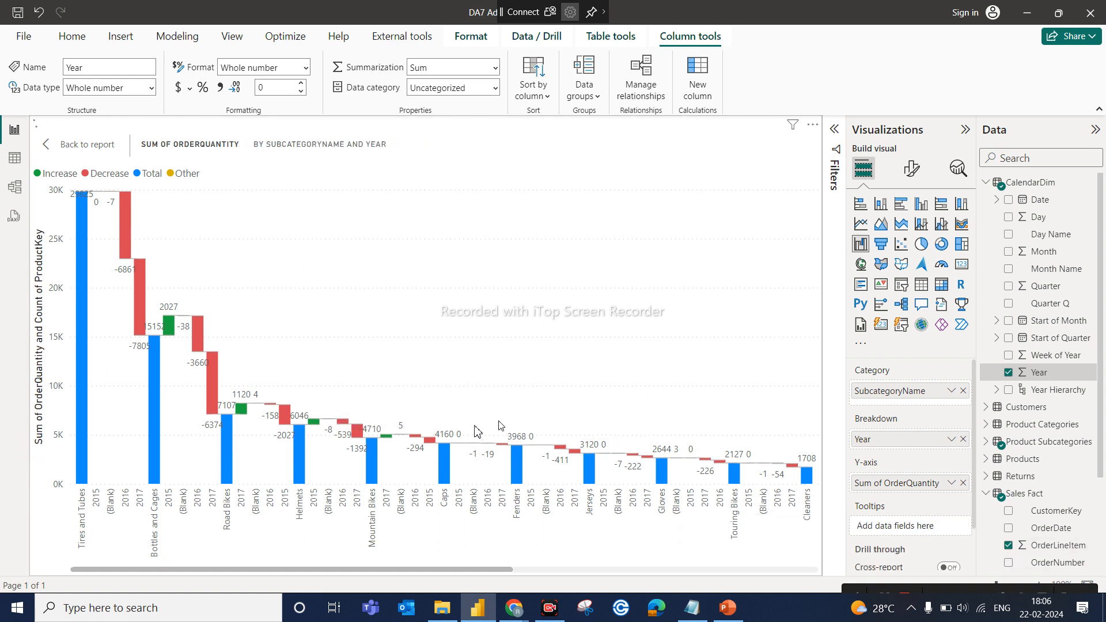
pyautogui.moveTo(318, 428)
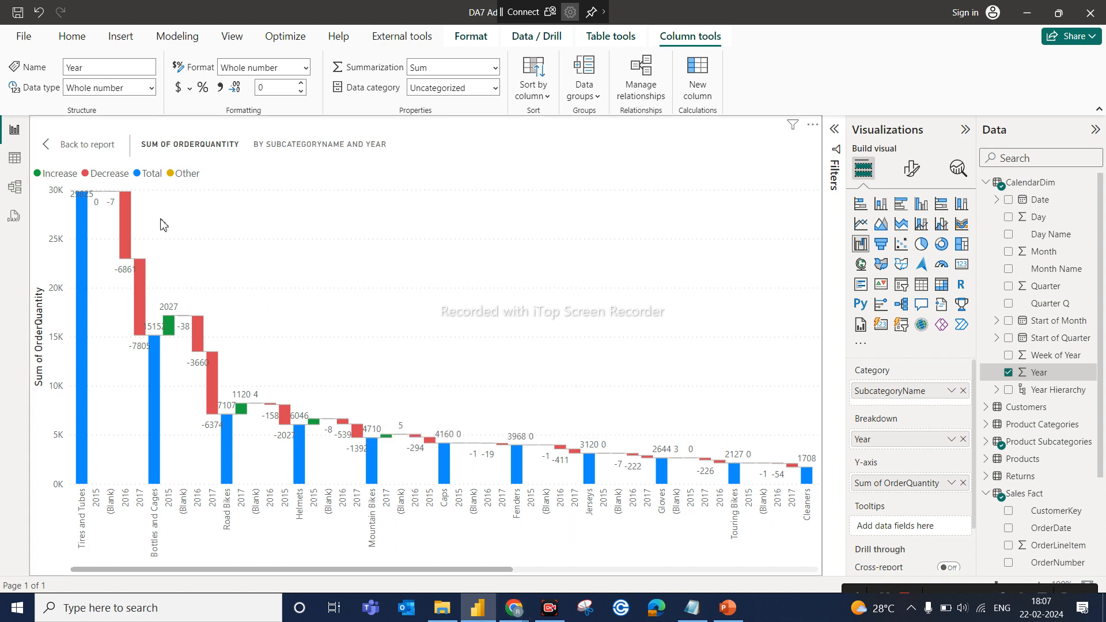
pyautogui.click(93, 151)
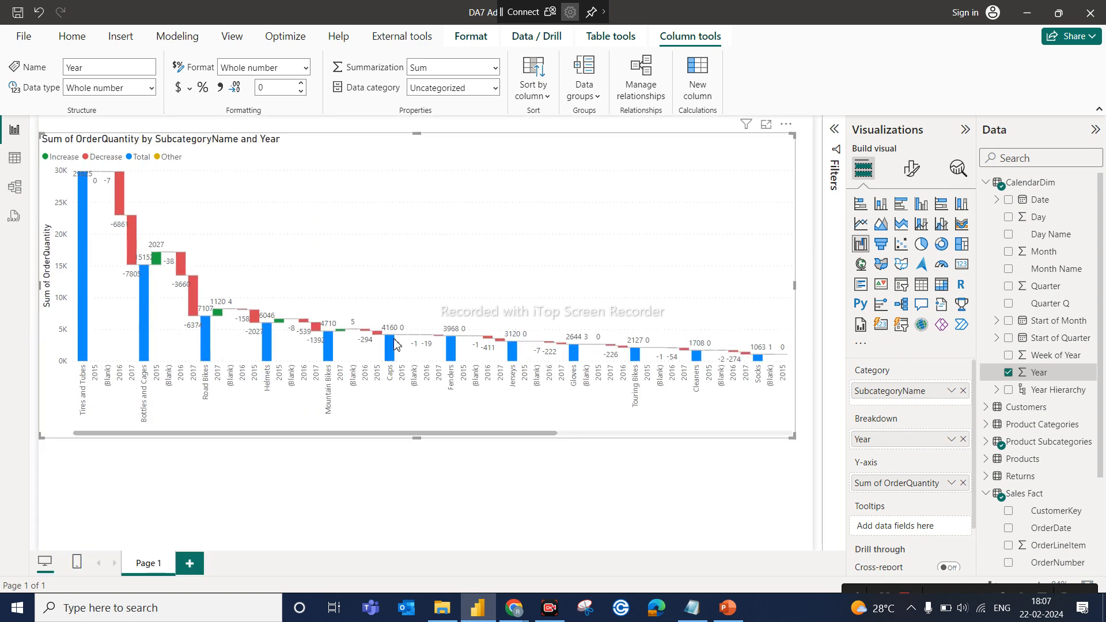
# Step: Switch to the PowerPoint presentation showing the Waterfall Chart slide
pyautogui.click(729, 615)
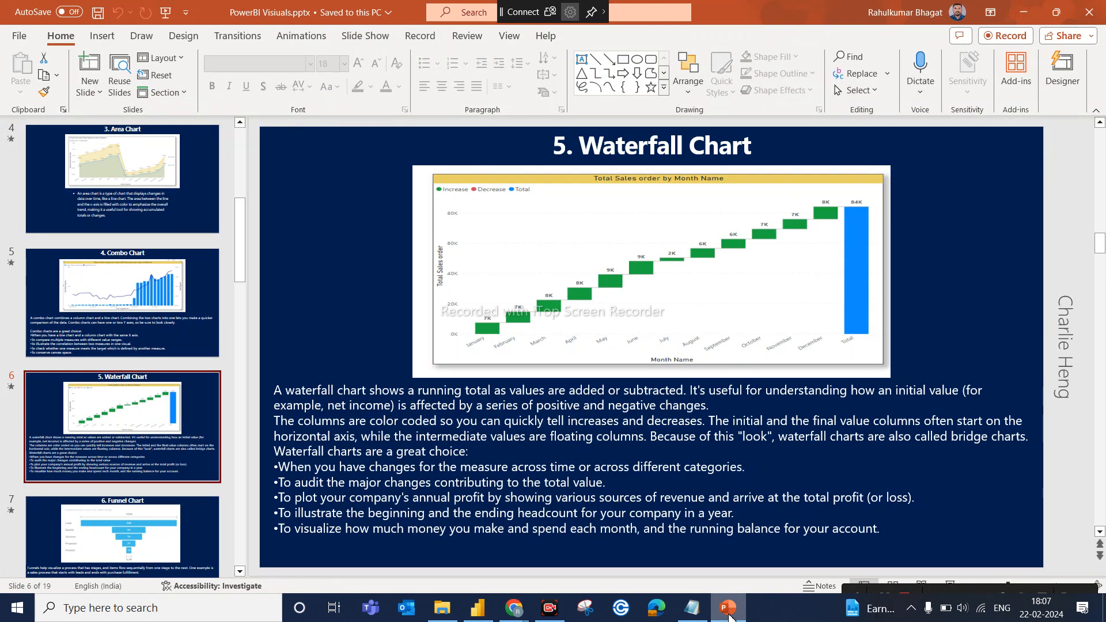